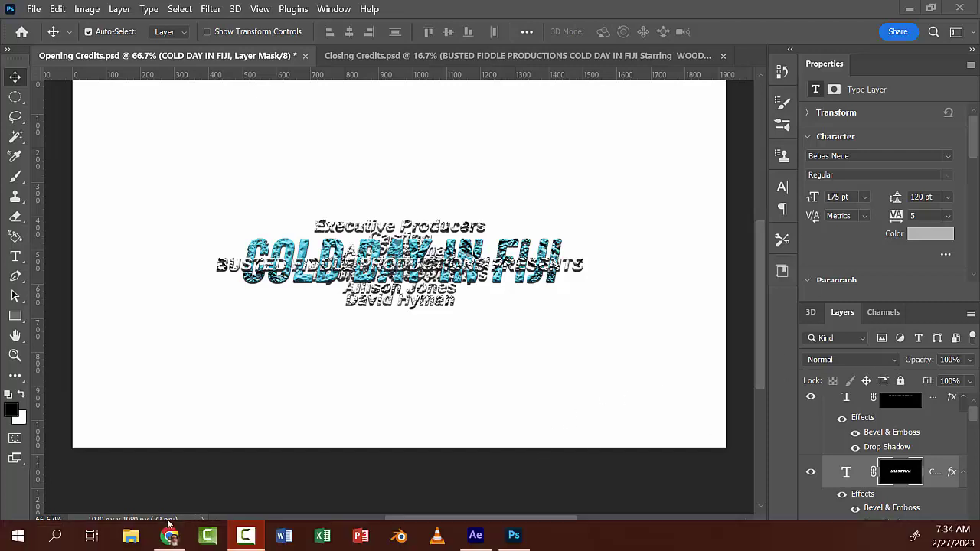
Switch from Photoshop to the Evercast film-credits article in Chrome
mouse_move(481, 542)
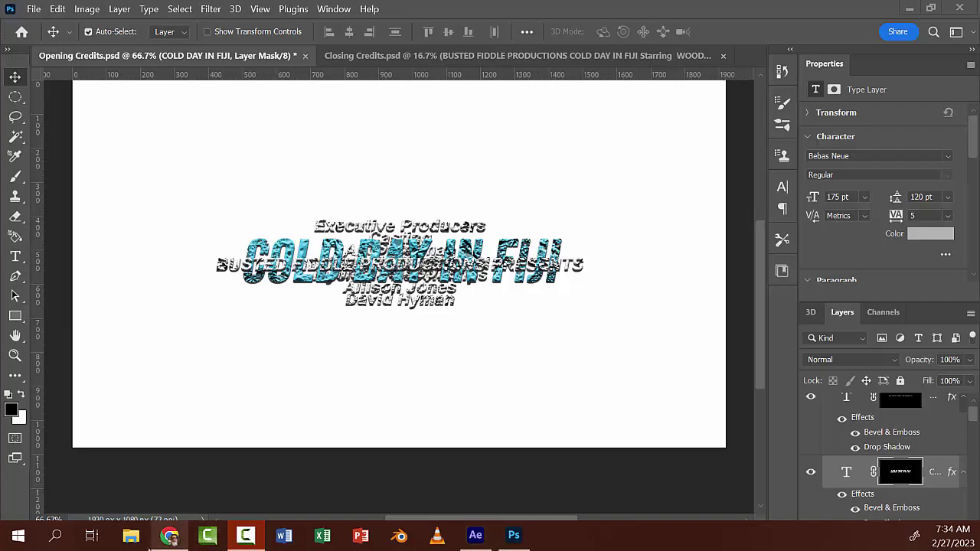
click(169, 536)
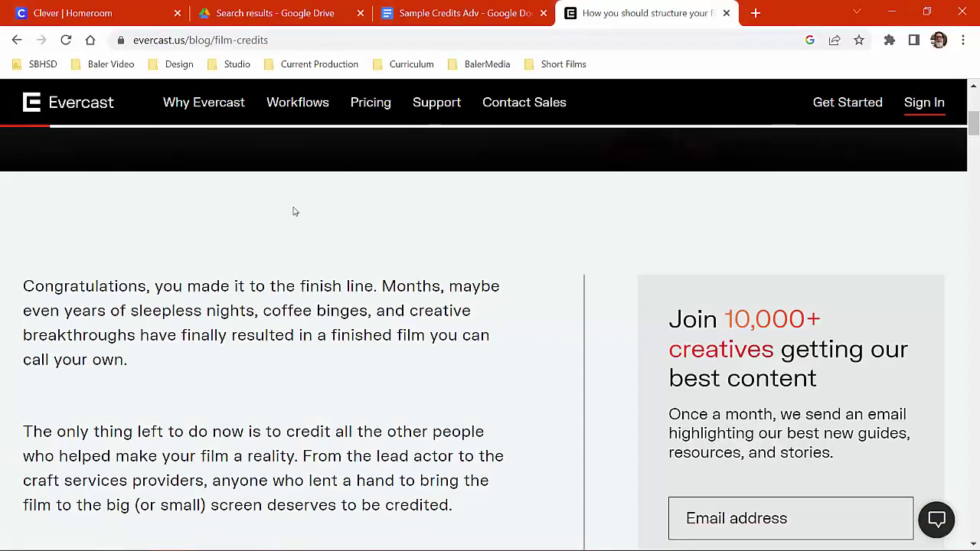
Scroll to the 16-item opening-credits order list and select items 5 through 16
scroll(228, 292, down, 10)
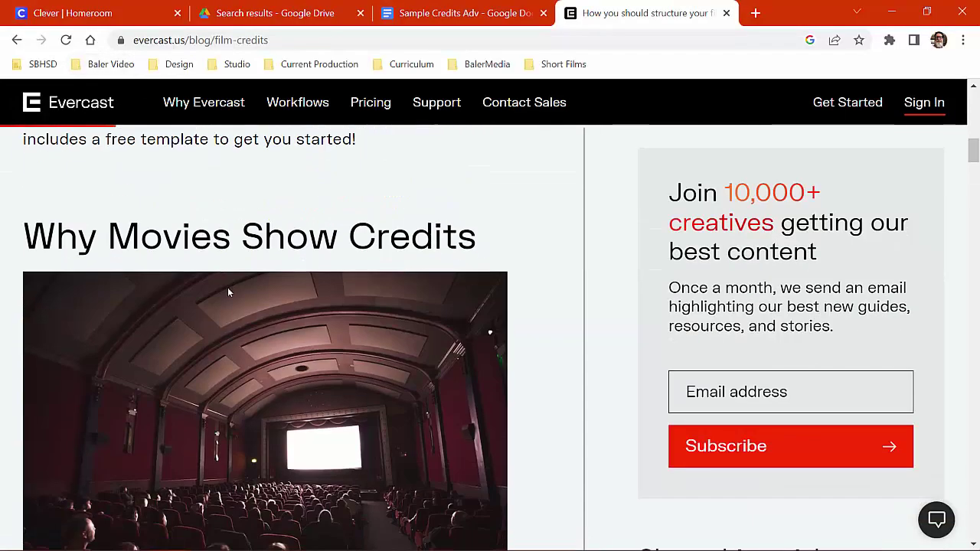
scroll(228, 292, down, 7)
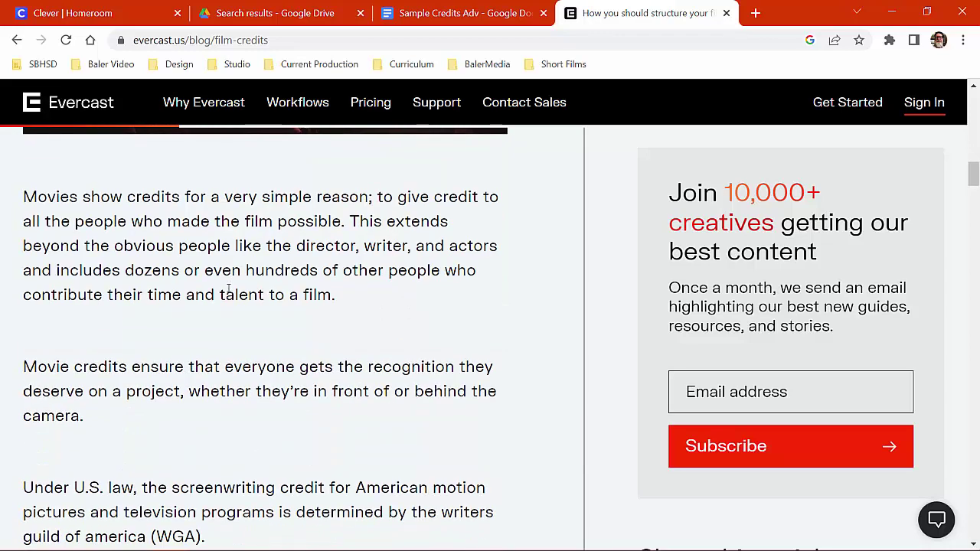
scroll(228, 292, down, 4)
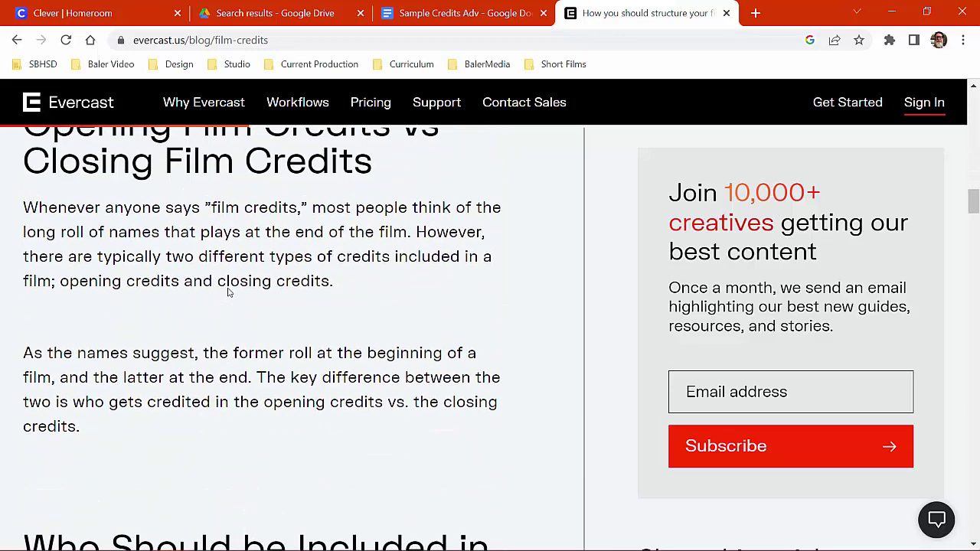
scroll(228, 287, down, 5)
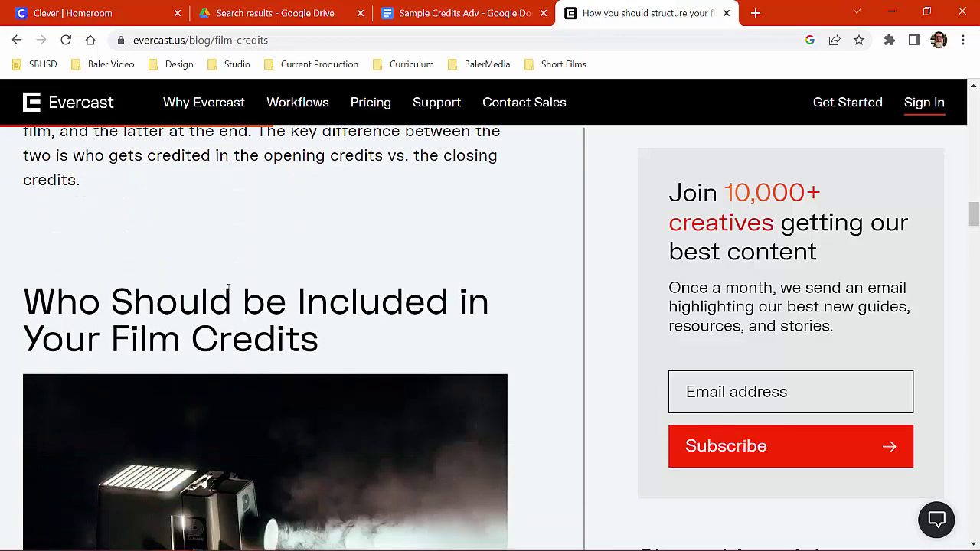
scroll(227, 288, down, 10)
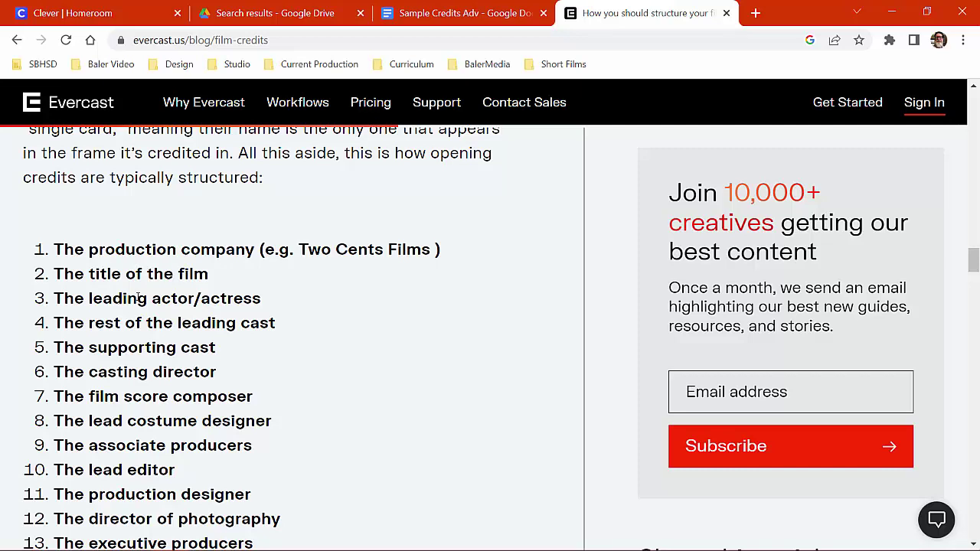
scroll(151, 347, down, 2)
scroll(151, 350, up, 1)
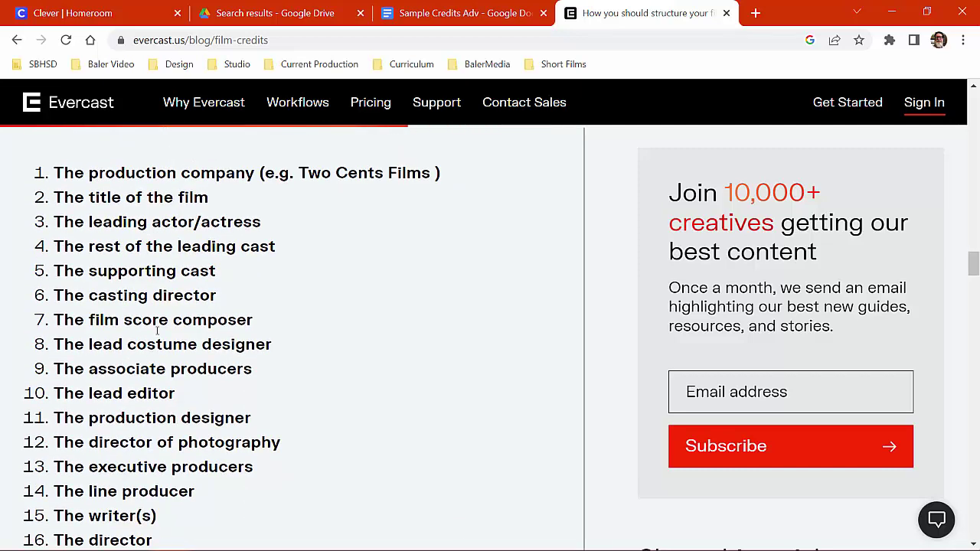
scroll(157, 331, down, 1)
drag(183, 477, 48, 203)
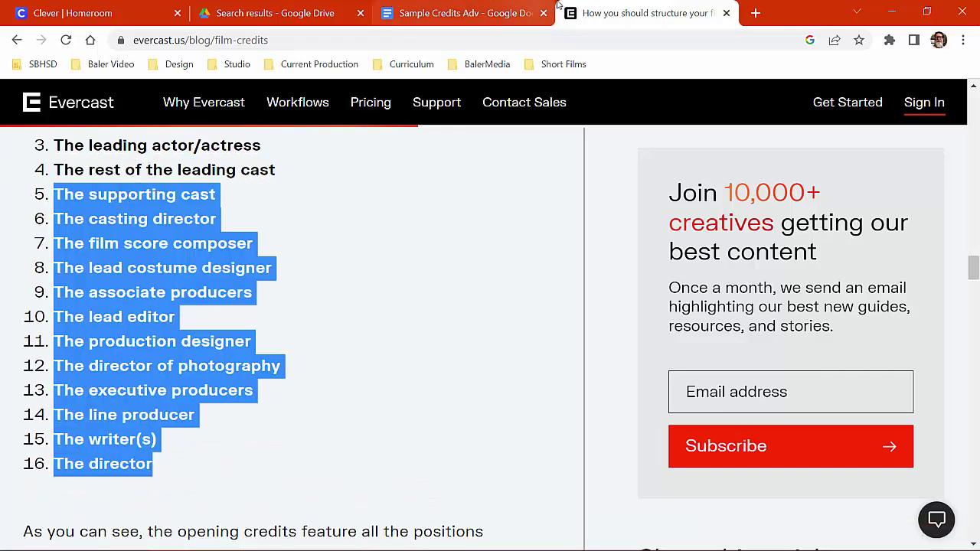
Open the Sample Credits Adv document and select the Opening Credits (Fade in Each) heading and its list
click(458, 19)
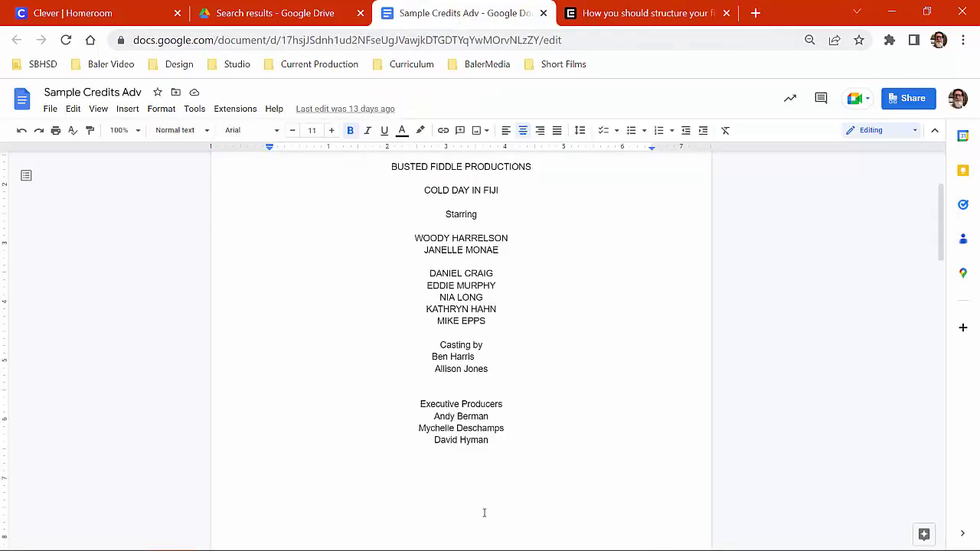
scroll(519, 429, up, 2)
scroll(518, 425, down, 1)
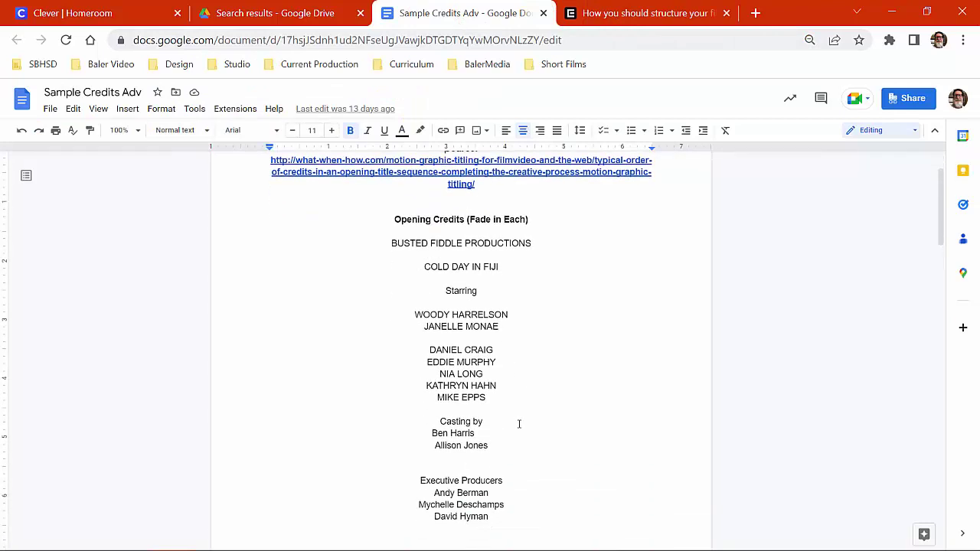
scroll(364, 265, up, 1)
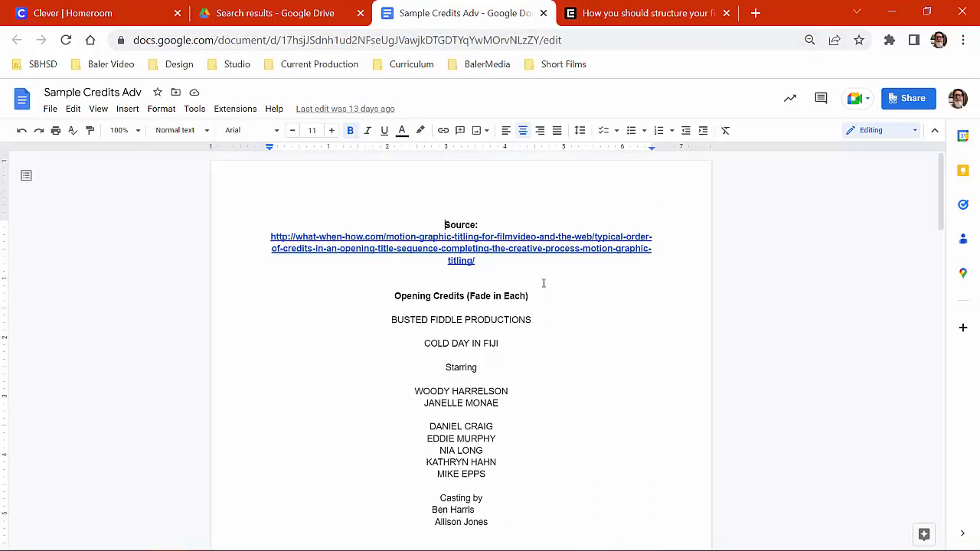
scroll(544, 283, down, 1)
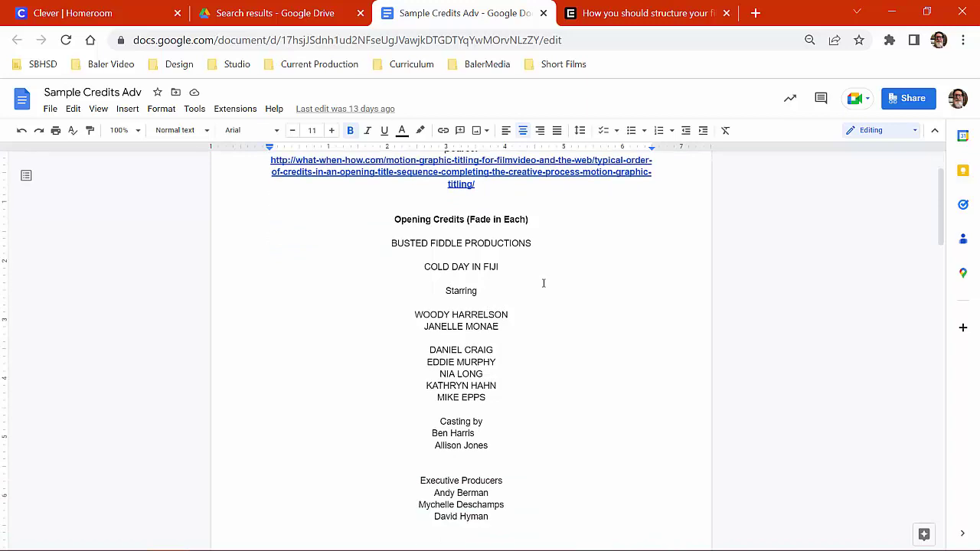
triple_click(399, 219)
drag(392, 243, 519, 471)
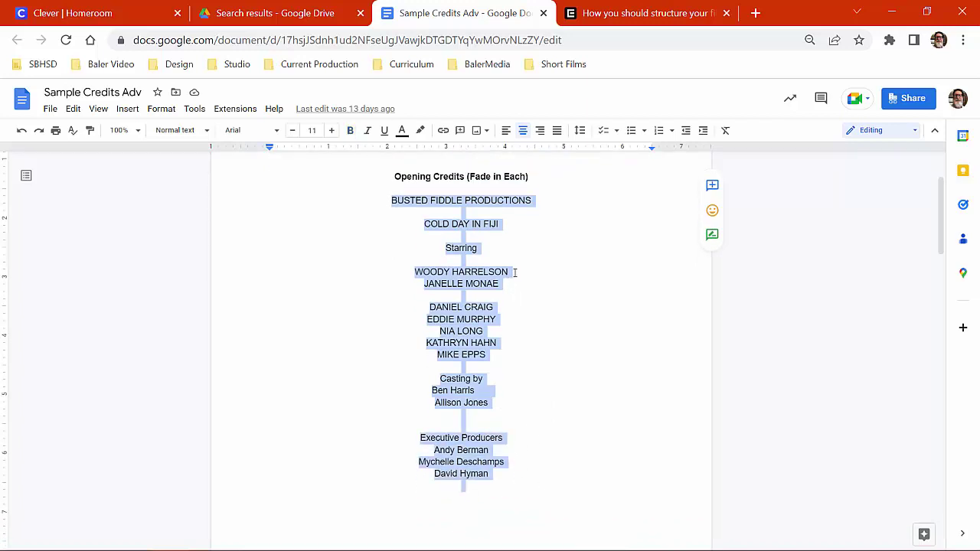
Review the COLD DAY IN FIJI title line and scroll through the closing credits
scroll(509, 276, down, 10)
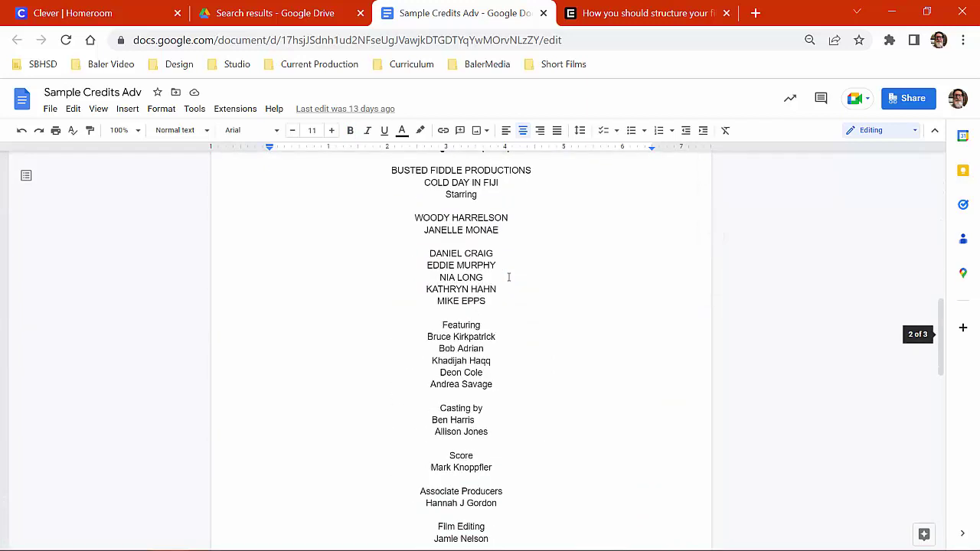
scroll(508, 277, up, 15)
scroll(508, 278, down, 3)
scroll(509, 277, up, 3)
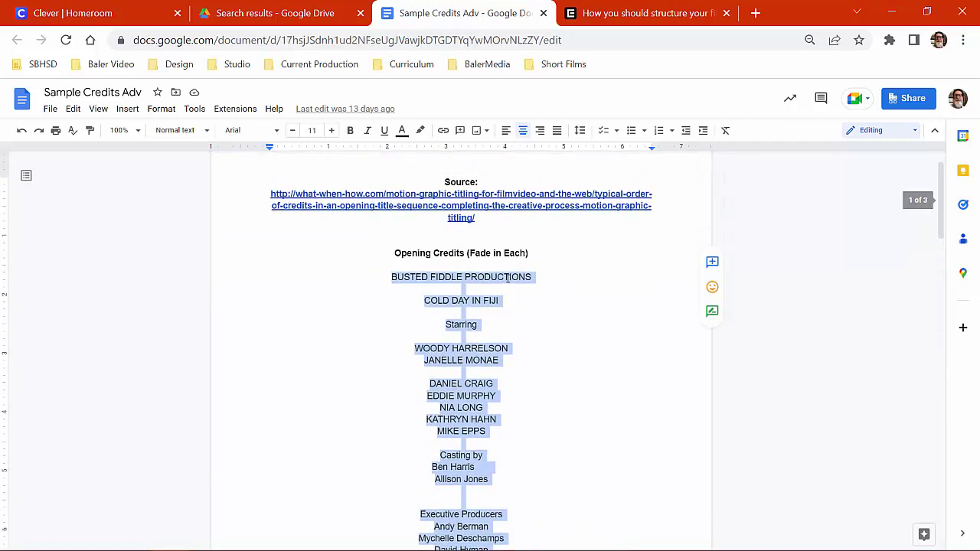
click(464, 290)
drag(392, 278, 434, 321)
click(458, 324)
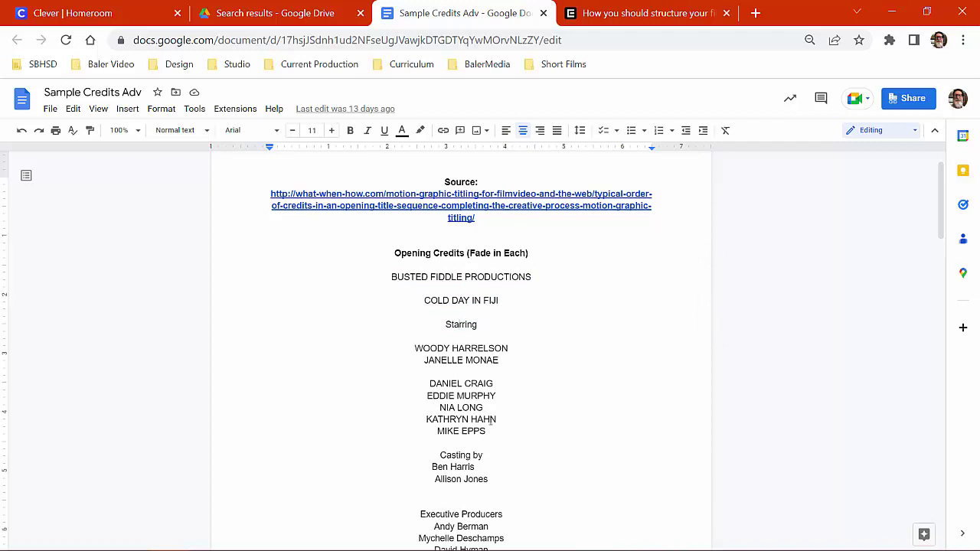
scroll(495, 395, down, 9)
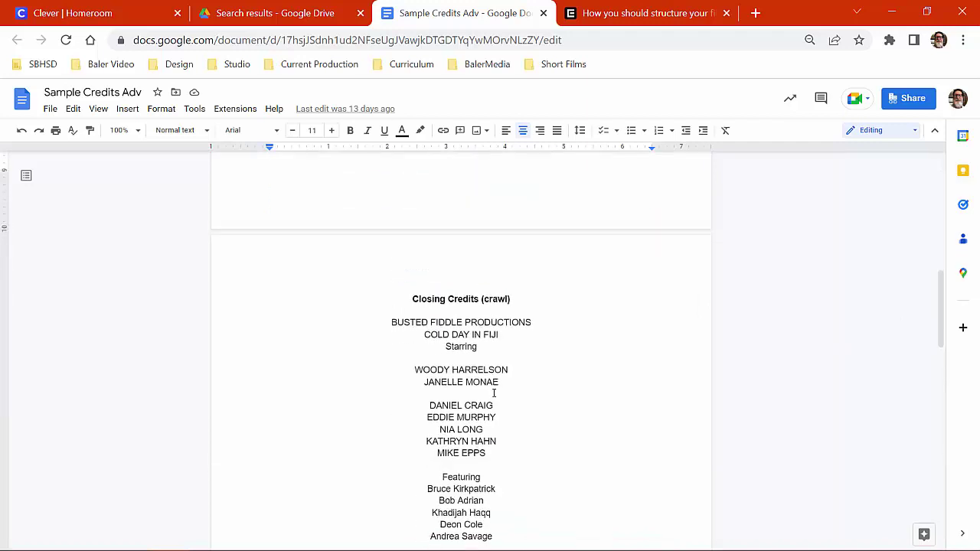
scroll(501, 286, up, 9)
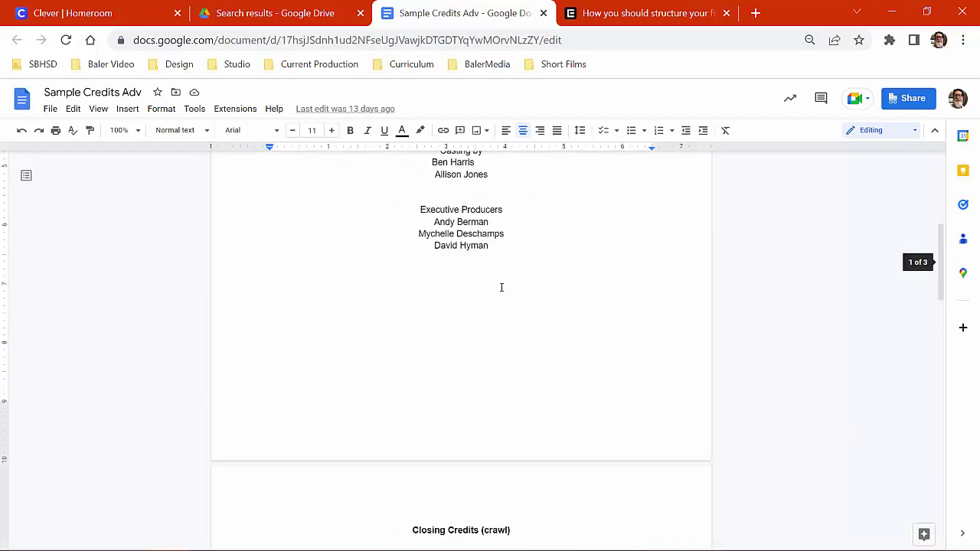
Return to Opening Credits.psd in Photoshop and scroll the Layers panel to inspect its text layers
mouse_move(479, 519)
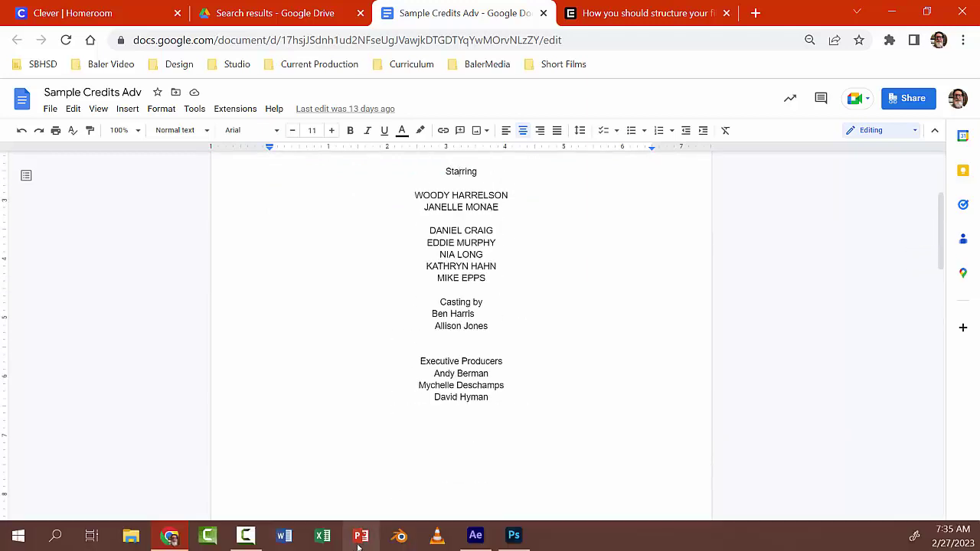
click(514, 535)
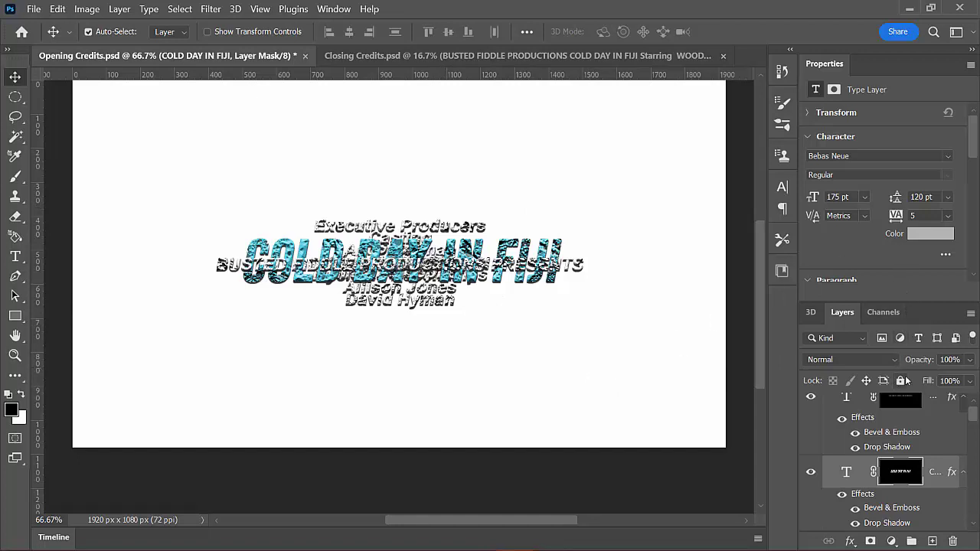
scroll(888, 437, up, 1)
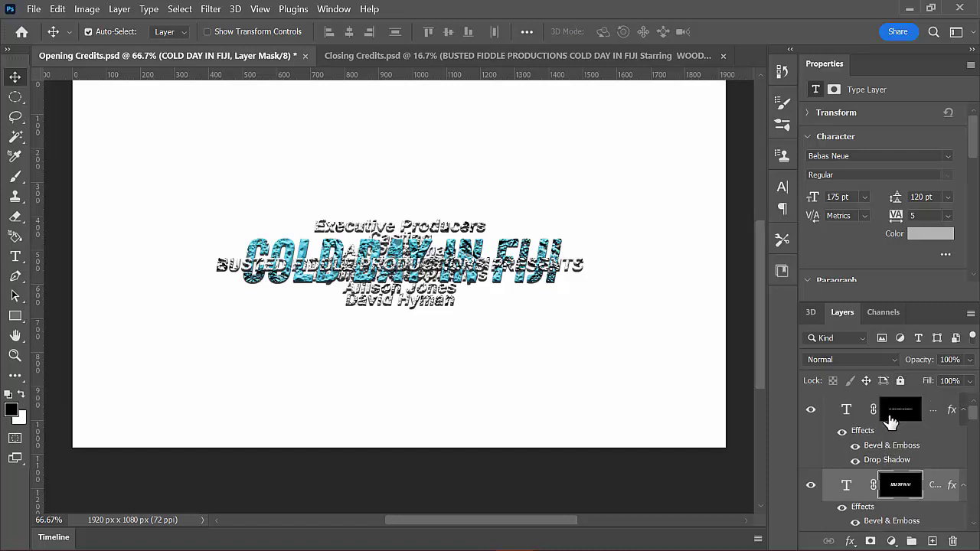
scroll(906, 424, down, 3)
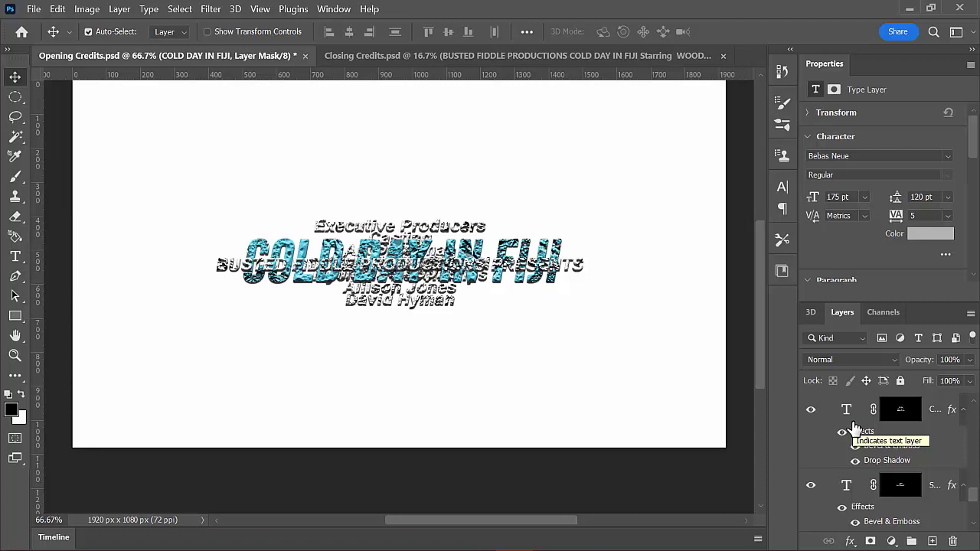
Create a white 1920×1080 px, 72 ppi document from the Film & Video HDTV 1080p preset
click(34, 8)
click(34, 8)
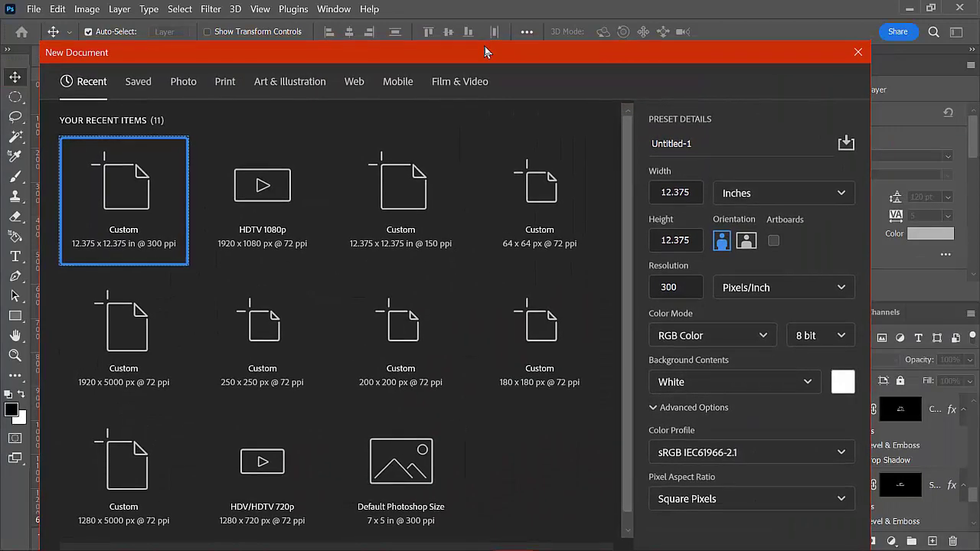
click(443, 84)
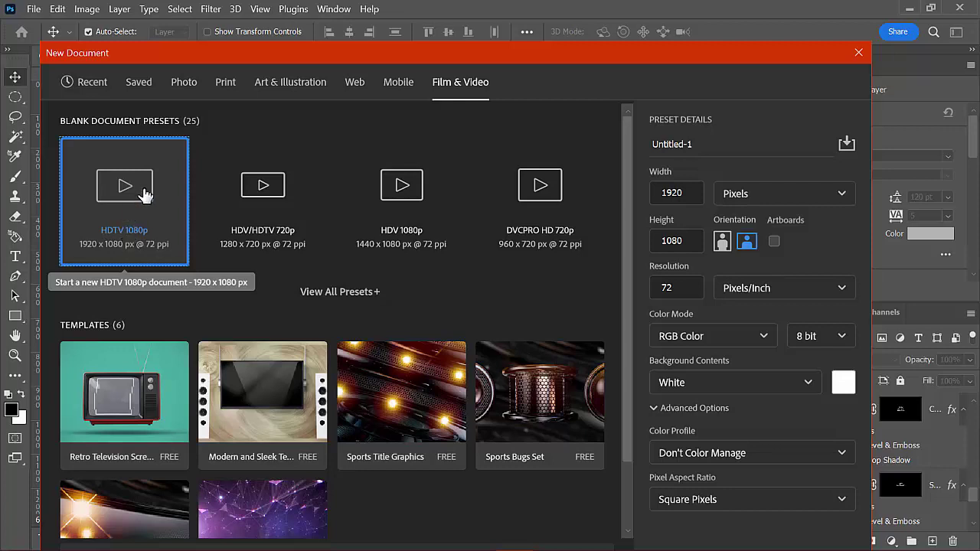
drag(427, 52, 443, 26)
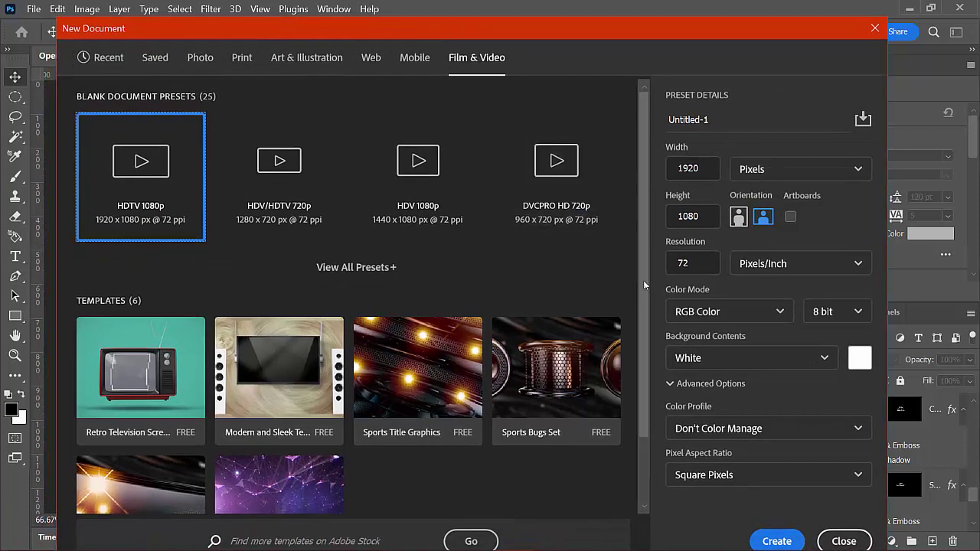
click(777, 540)
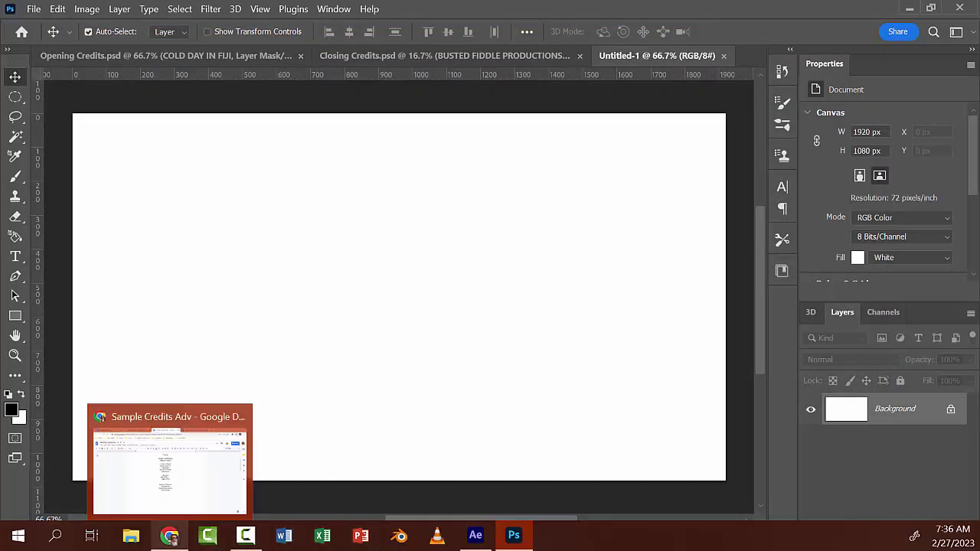
Copy the BUSTED FIDDLE PRODUCTIONS line from the Google Docs credits document
click(170, 536)
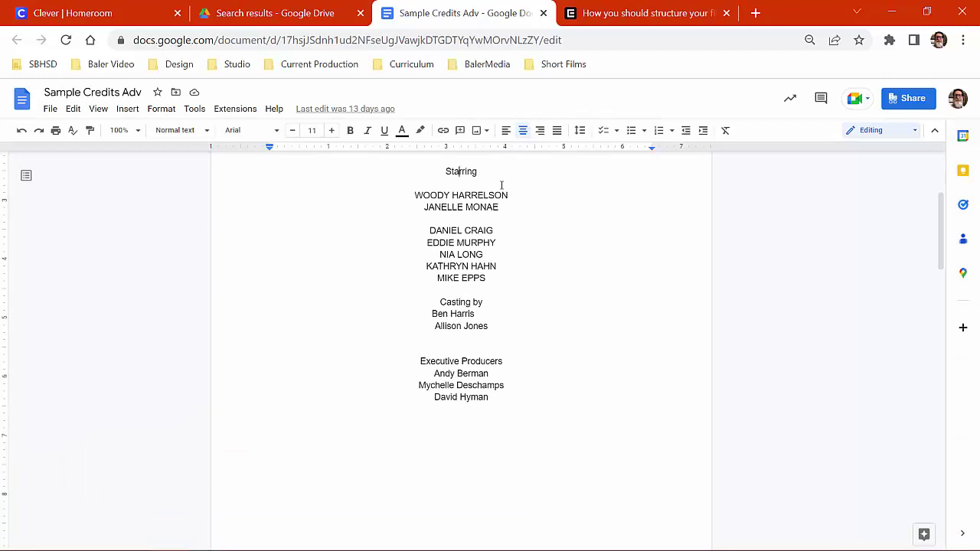
scroll(502, 186, up, 1)
scroll(502, 186, up, 3)
scroll(501, 185, down, 1)
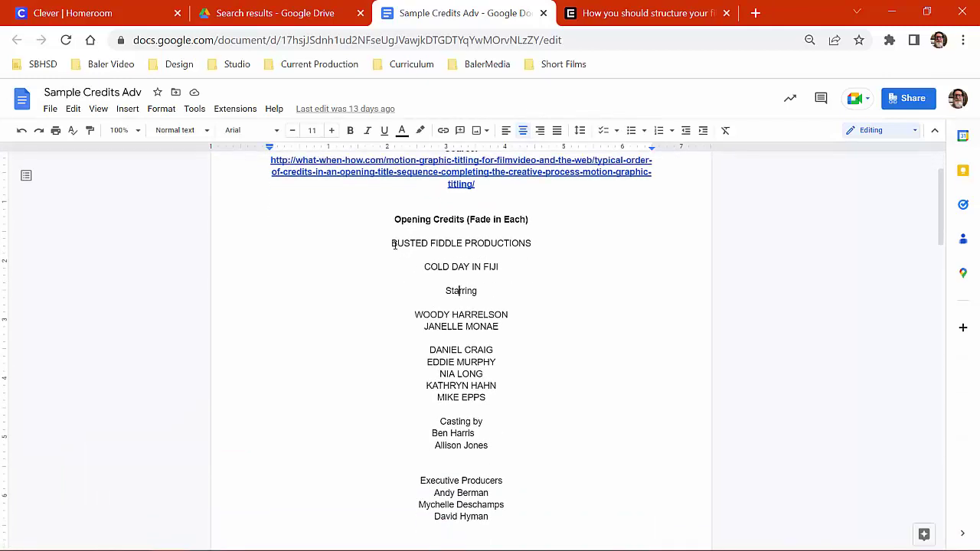
triple_click(549, 251)
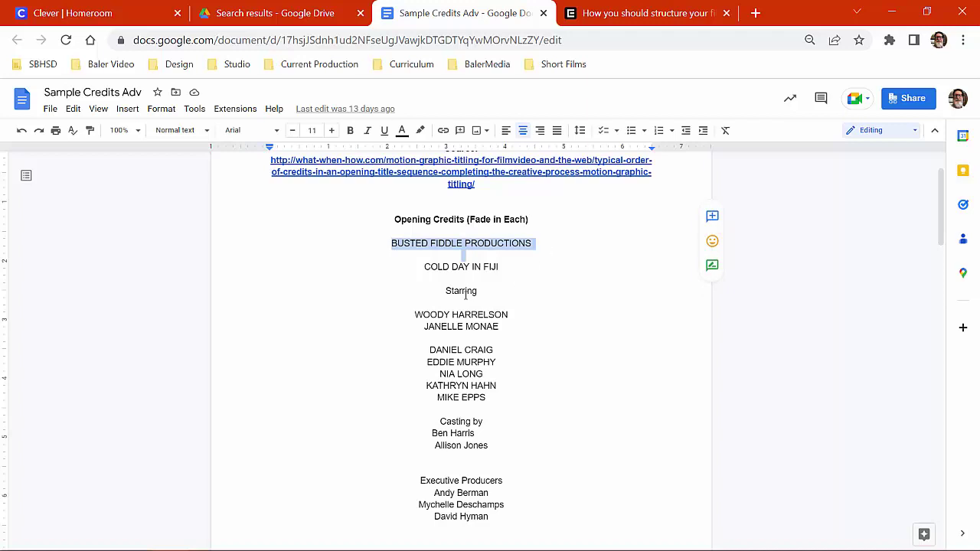
key(Right)
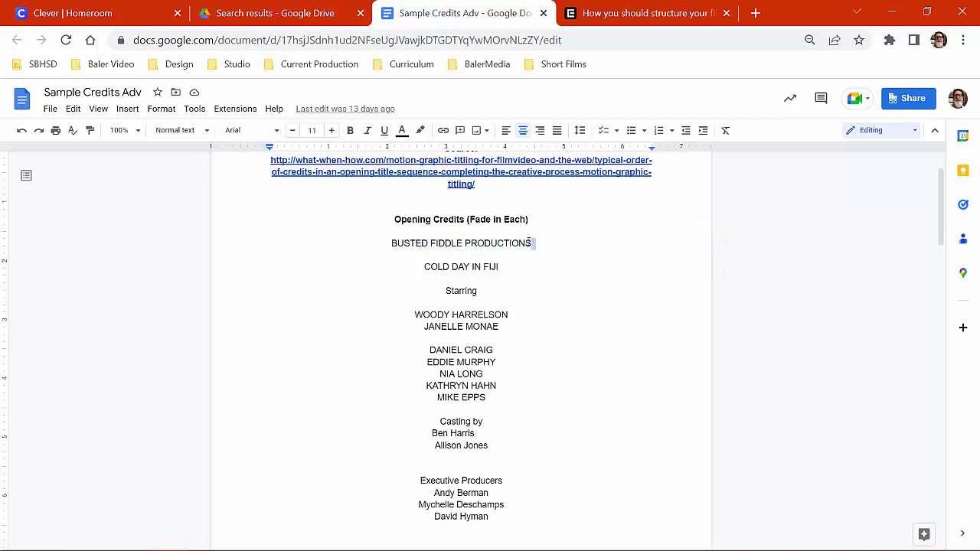
shift+click(392, 244)
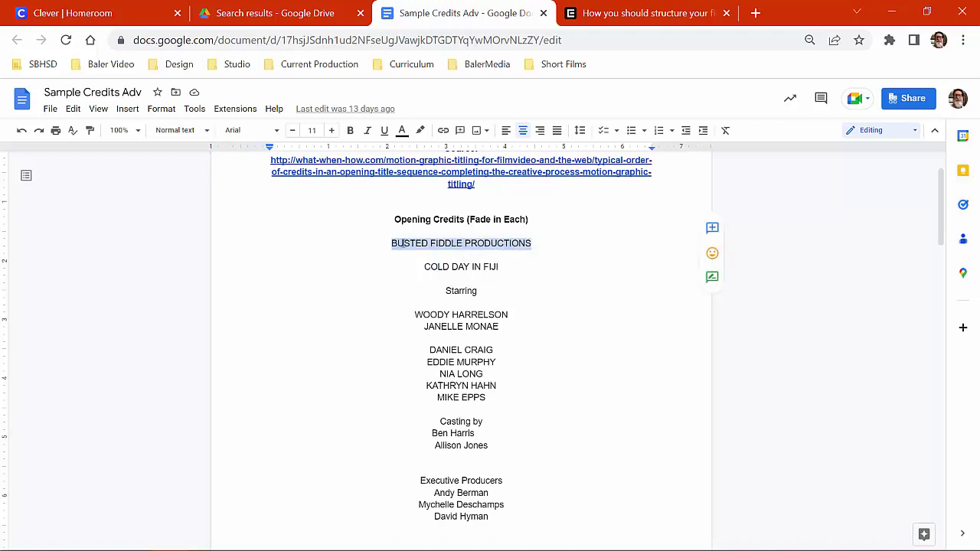
right_click(419, 251)
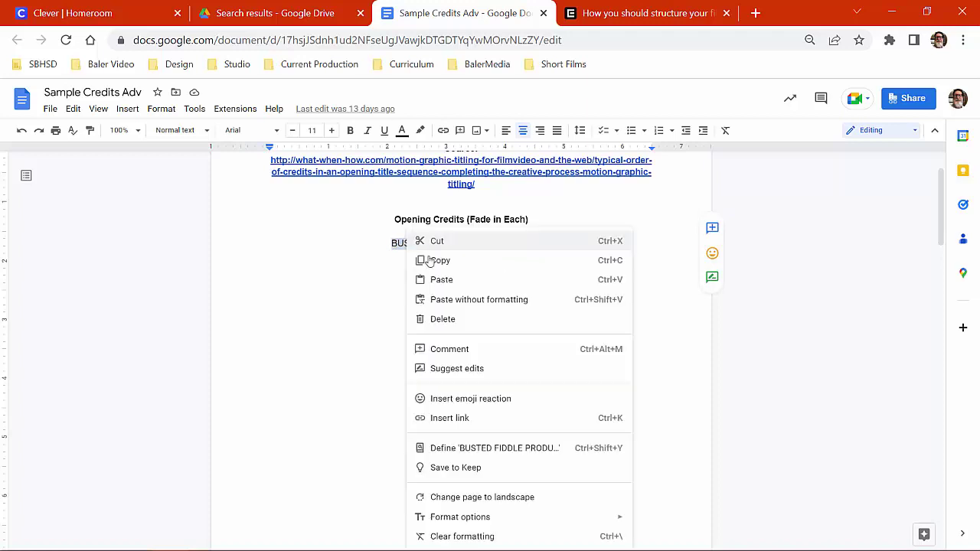
click(442, 261)
Paste BUSTED FIDDLE PRODUCTIONS into a new Photoshop text layer and select all of it
mouse_move(418, 544)
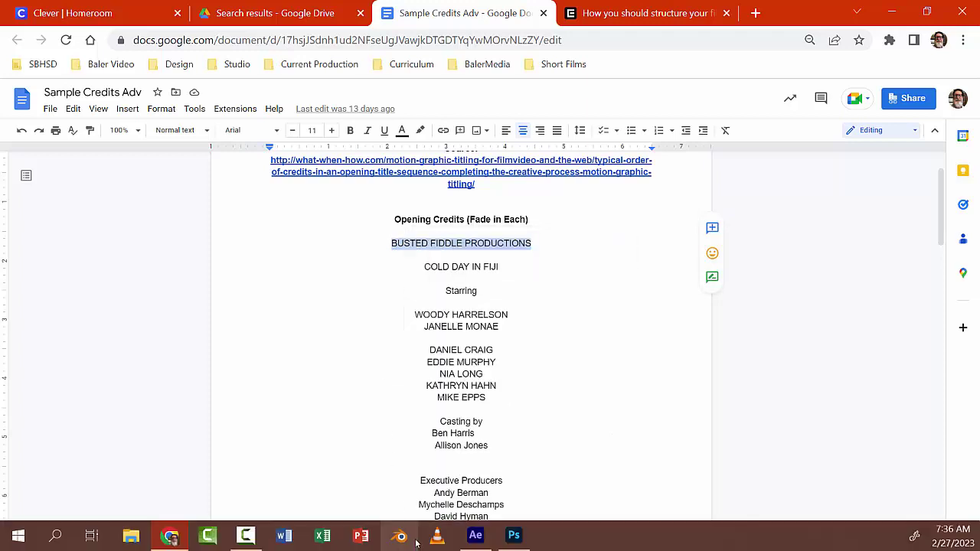
click(514, 538)
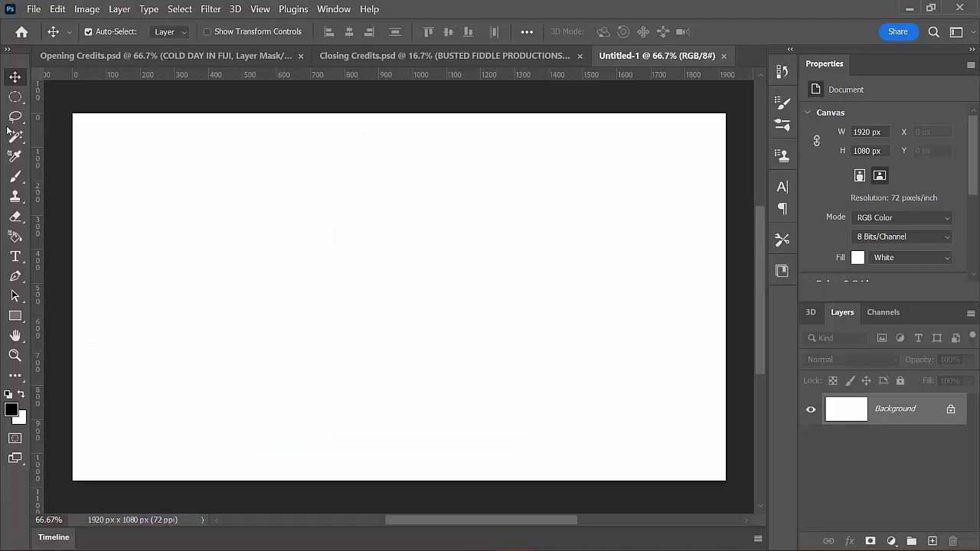
click(15, 257)
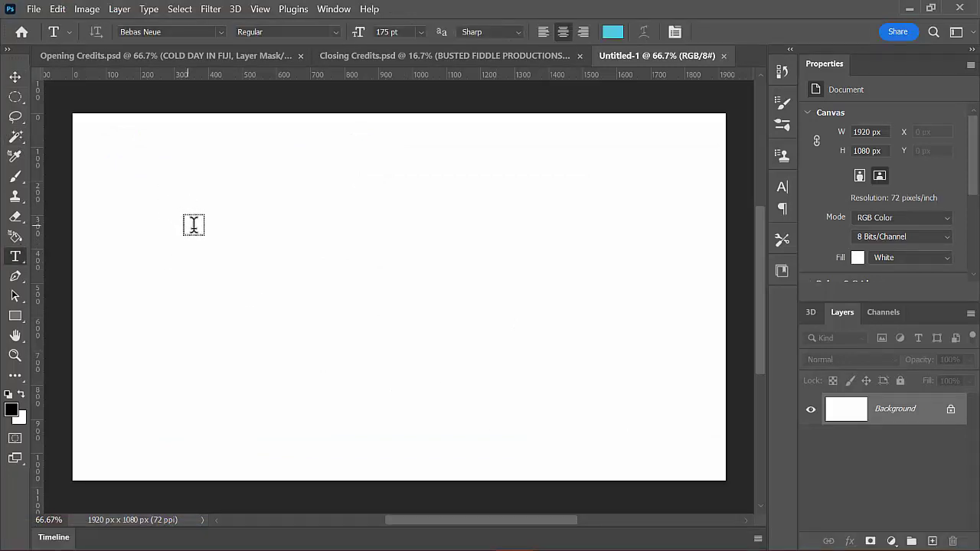
click(252, 259)
key(ctrl)
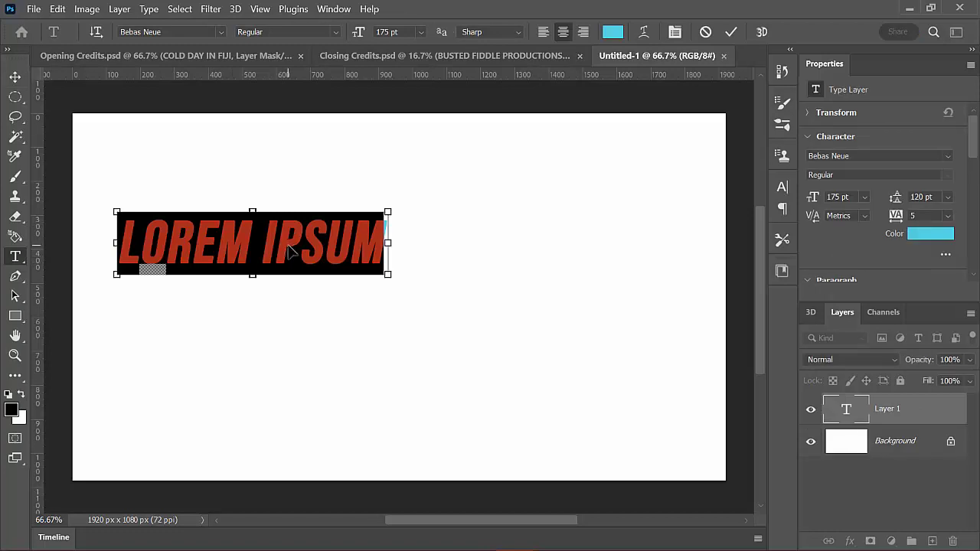
key(ctrl+v)
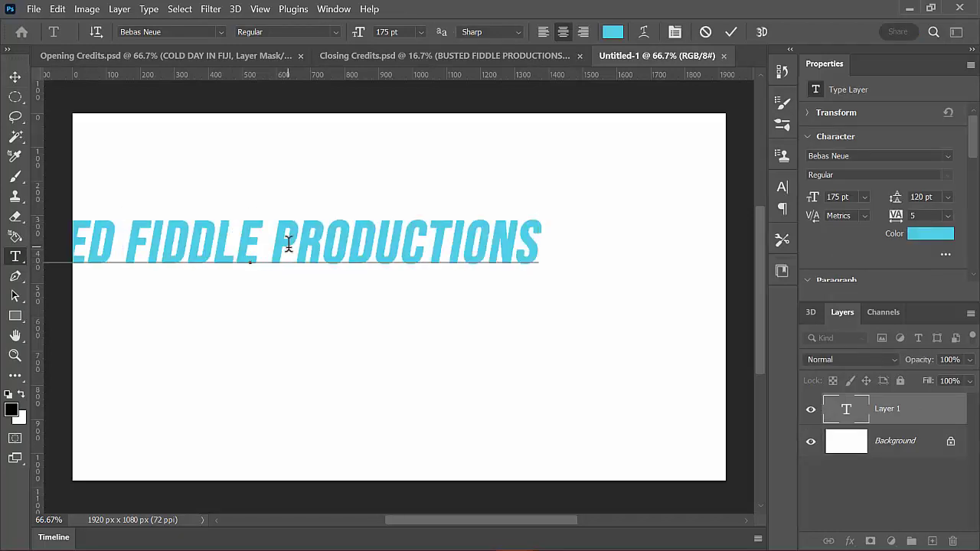
key(ctrl+a)
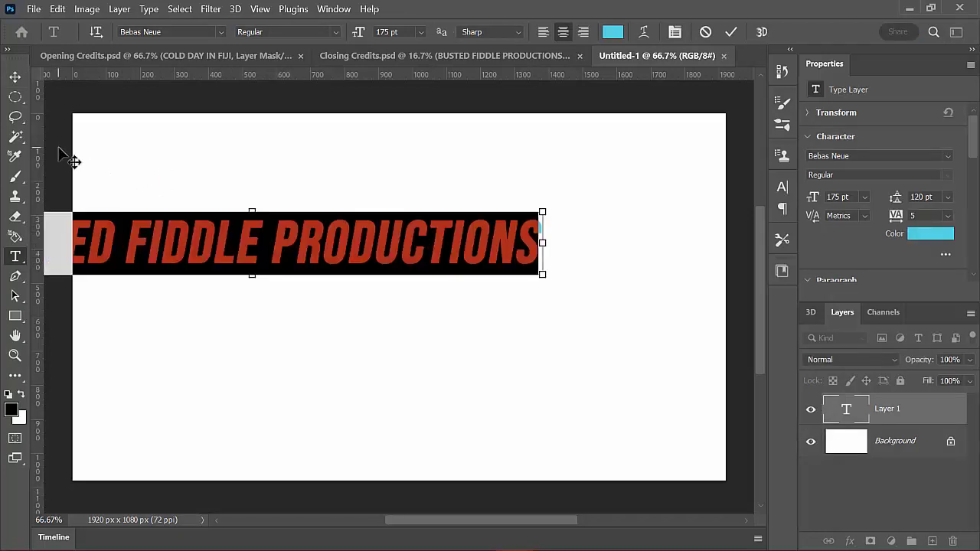
Set the pasted text's colour to black, after briefly trying white
click(613, 39)
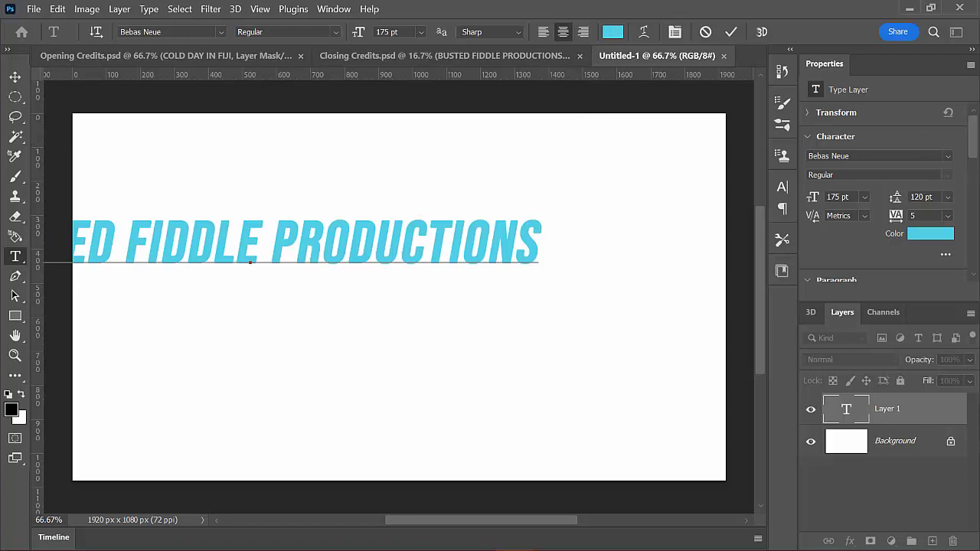
drag(254, 212, 499, 128)
click(321, 225)
drag(321, 225, 276, 158)
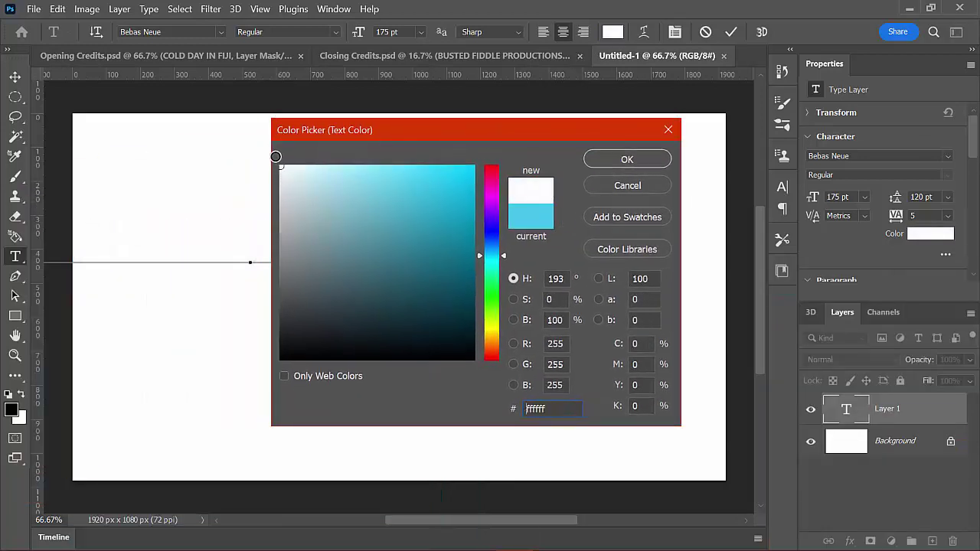
click(627, 159)
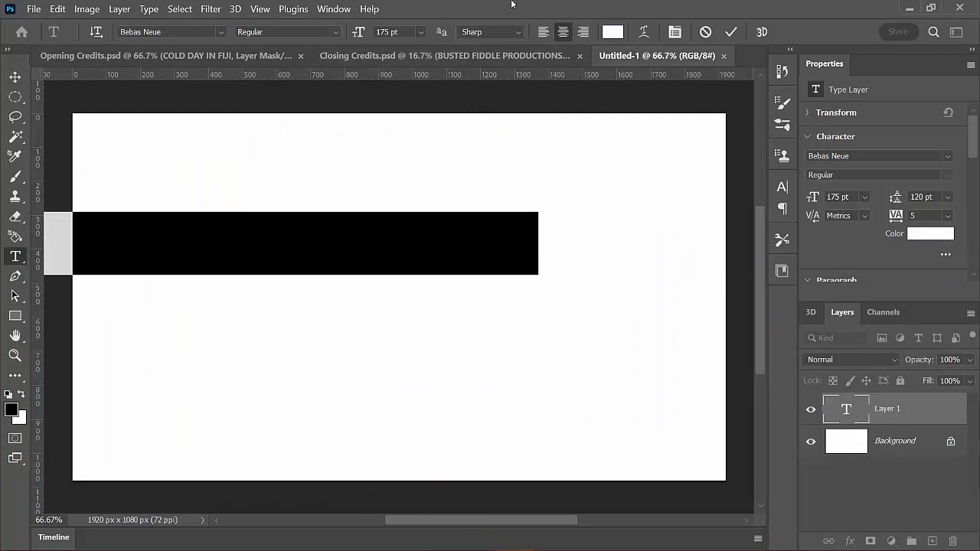
click(613, 31)
drag(419, 260, 300, 358)
click(659, 160)
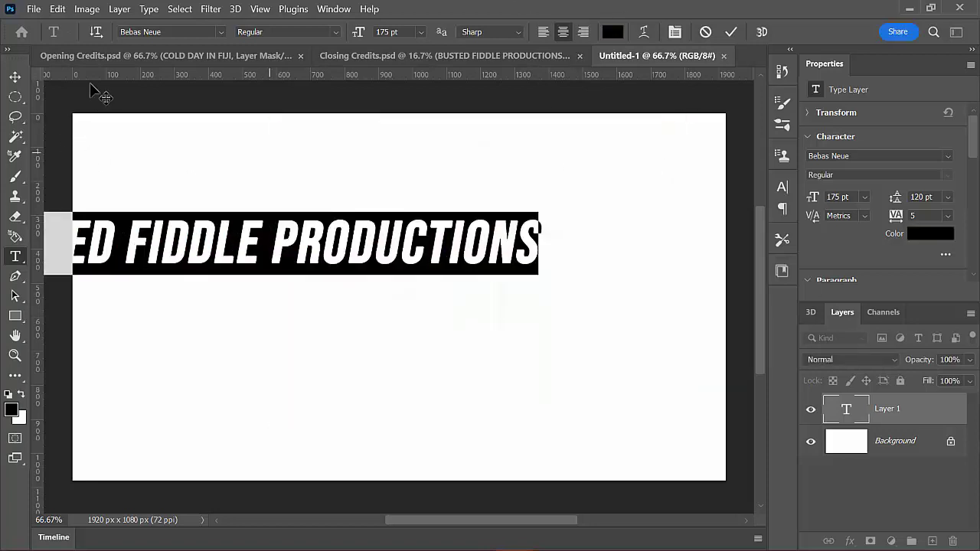
Set the credit text size to 72 pt
click(421, 34)
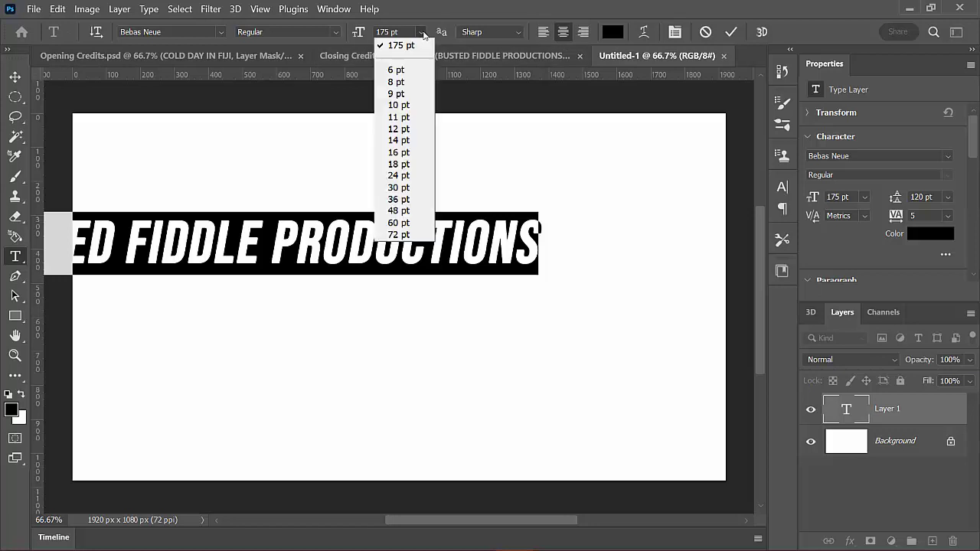
click(403, 198)
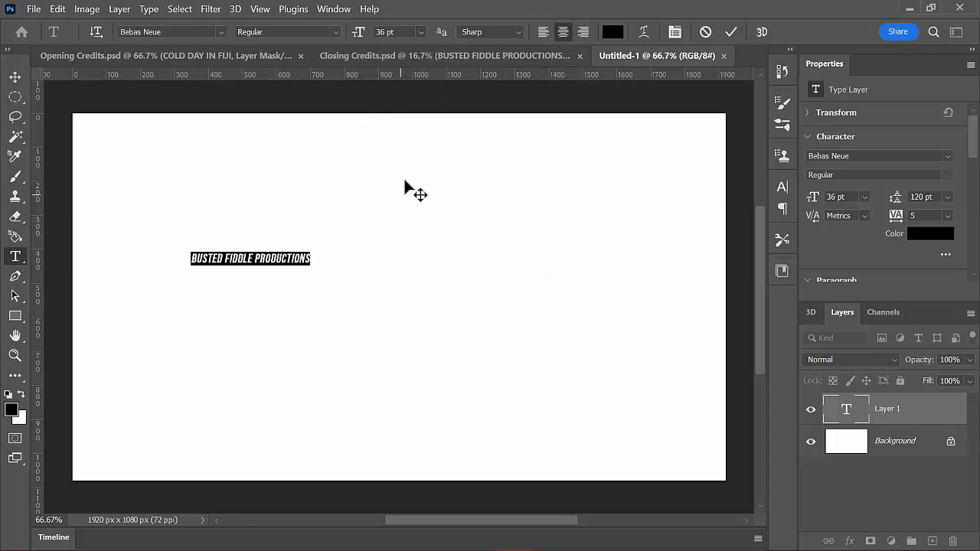
click(421, 34)
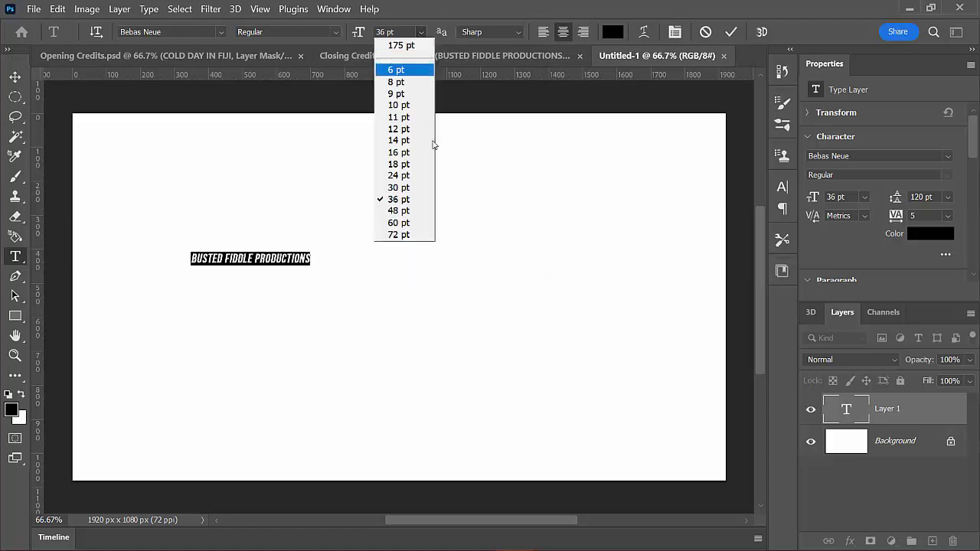
click(412, 235)
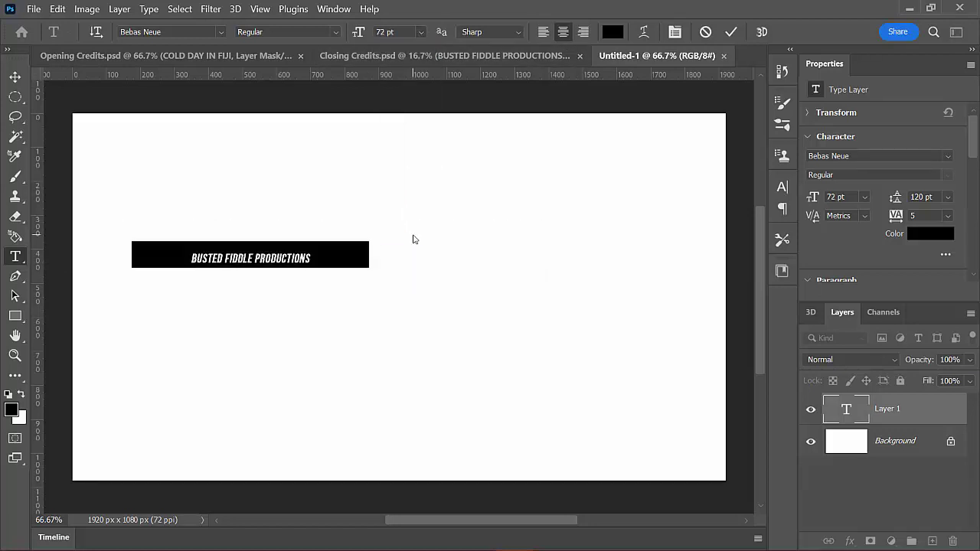
Center the credit text horizontally and vertically on the canvas using Align To Canvas
click(14, 77)
drag(240, 263, 243, 265)
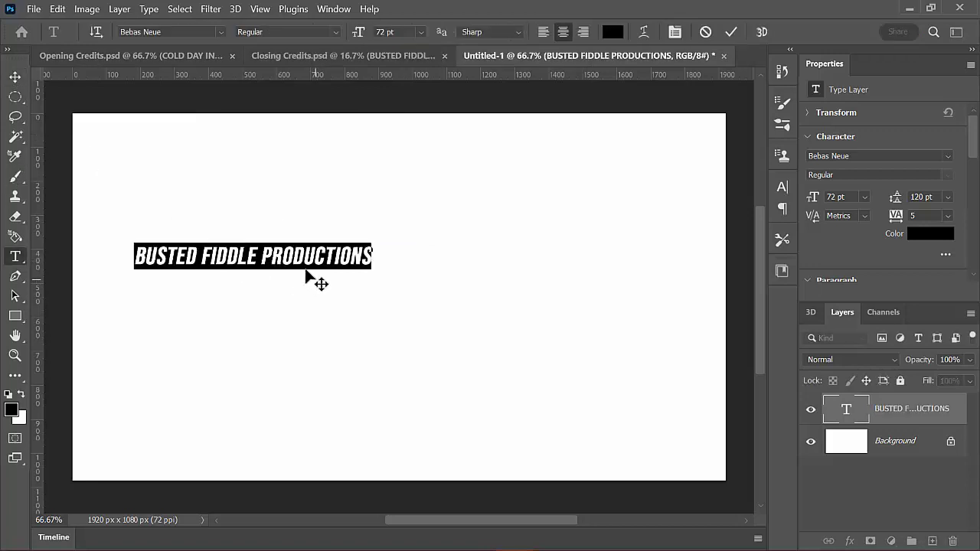
click(15, 76)
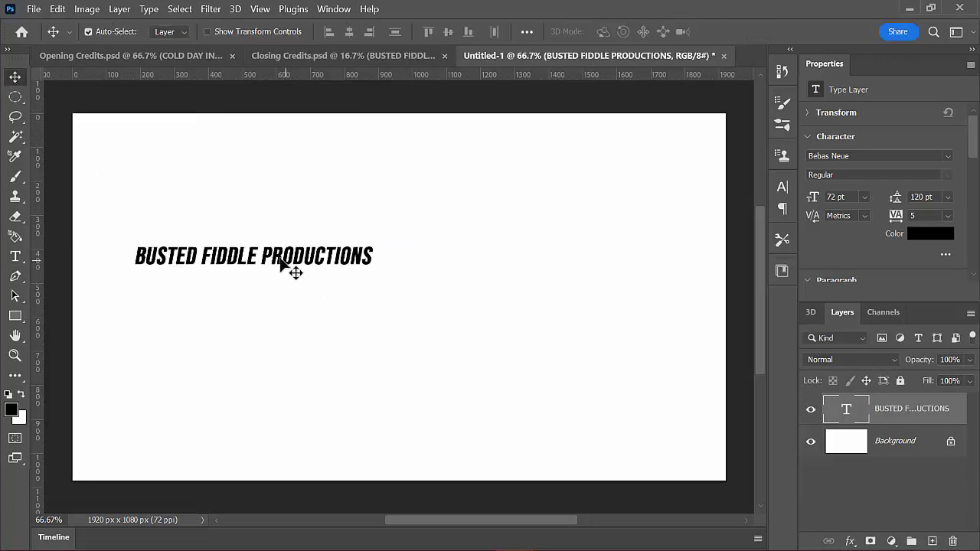
drag(282, 263, 411, 285)
click(527, 32)
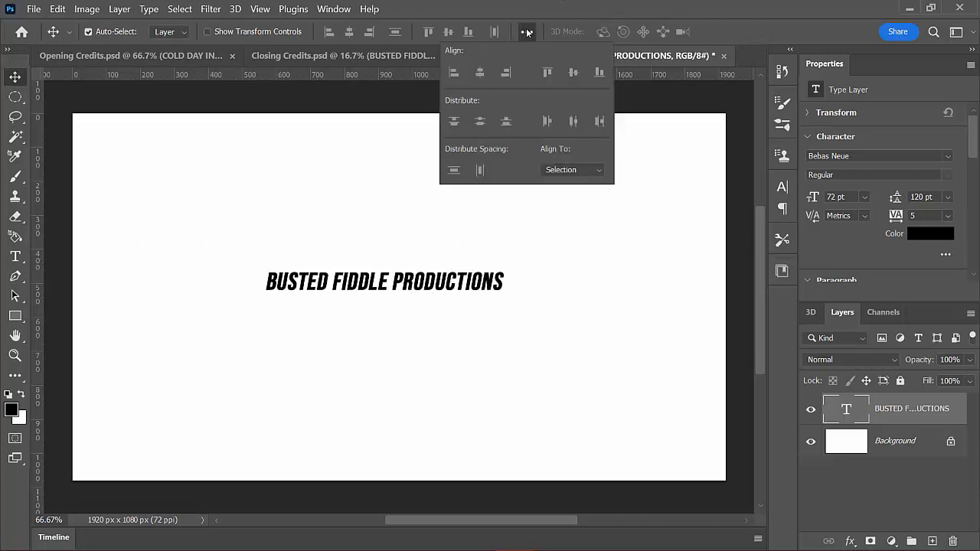
click(575, 170)
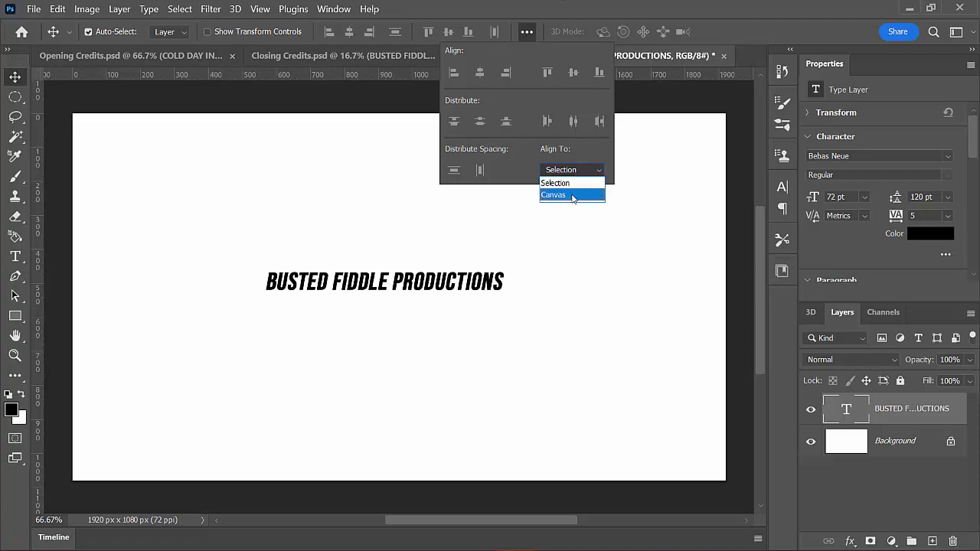
click(573, 195)
click(479, 72)
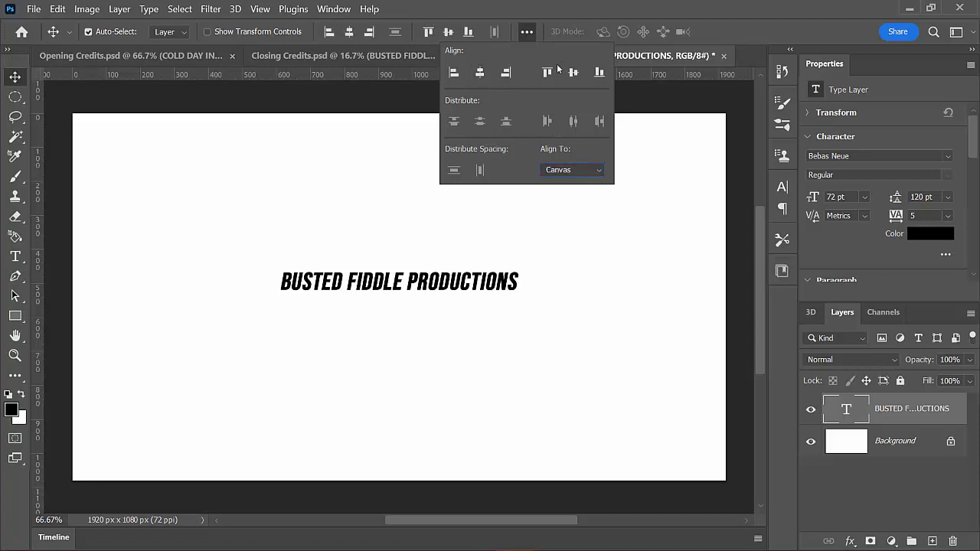
click(573, 72)
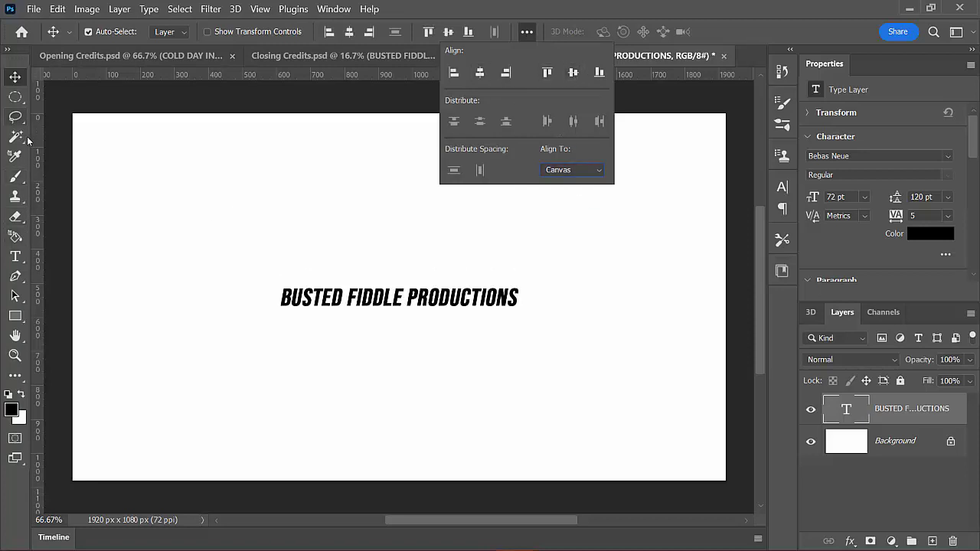
double_click(344, 306)
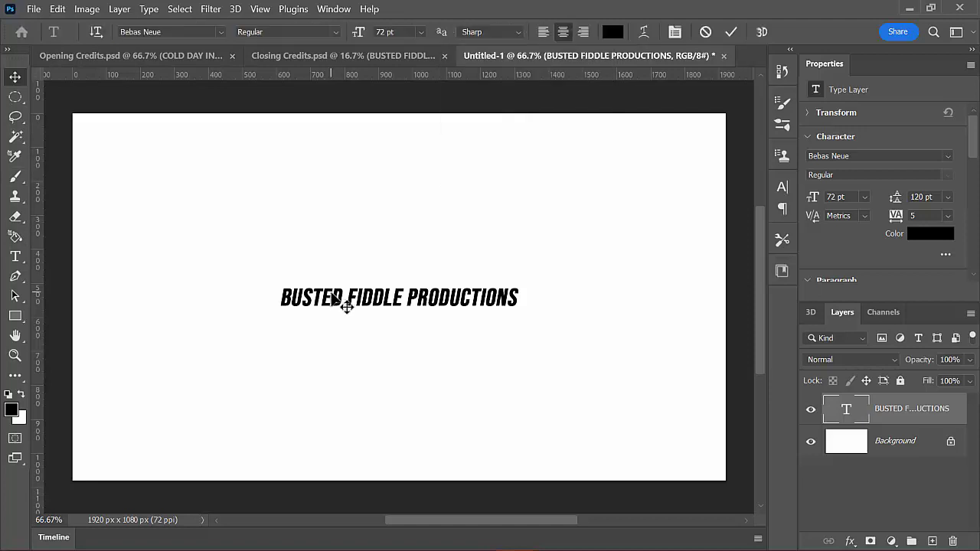
click(15, 77)
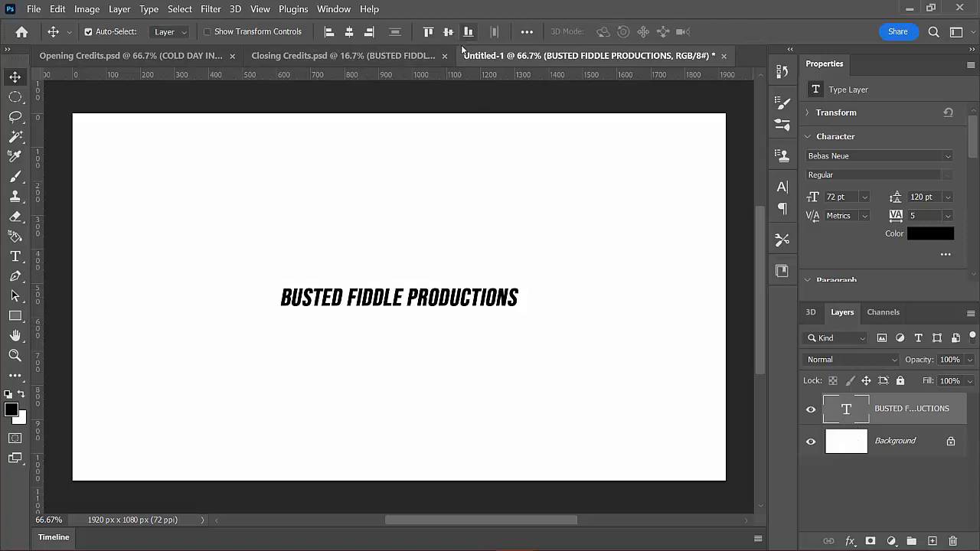
Set the foreground colour and the BUSTED FIDDLE PRODUCTIONS text to white (#ffffff)
click(11, 409)
drag(422, 219, 280, 166)
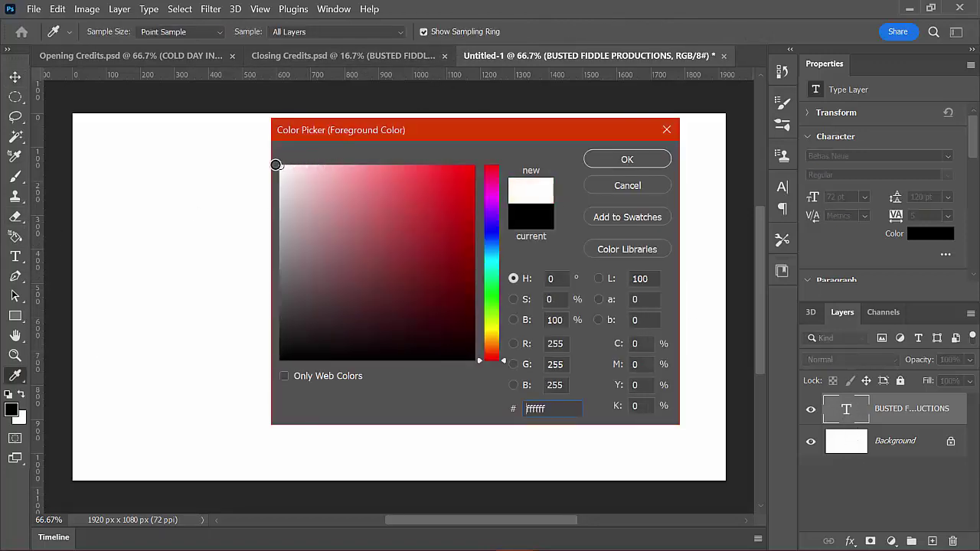
click(627, 160)
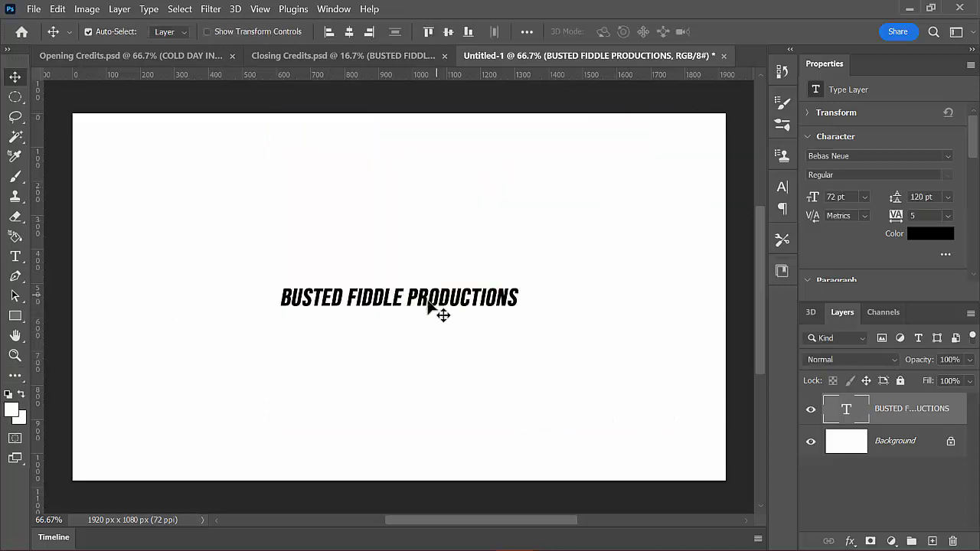
double_click(429, 299)
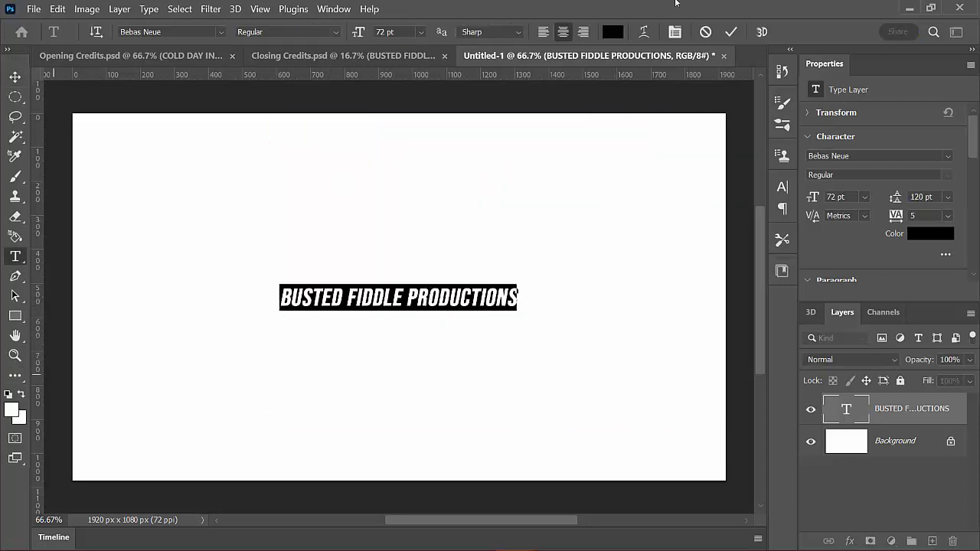
click(614, 32)
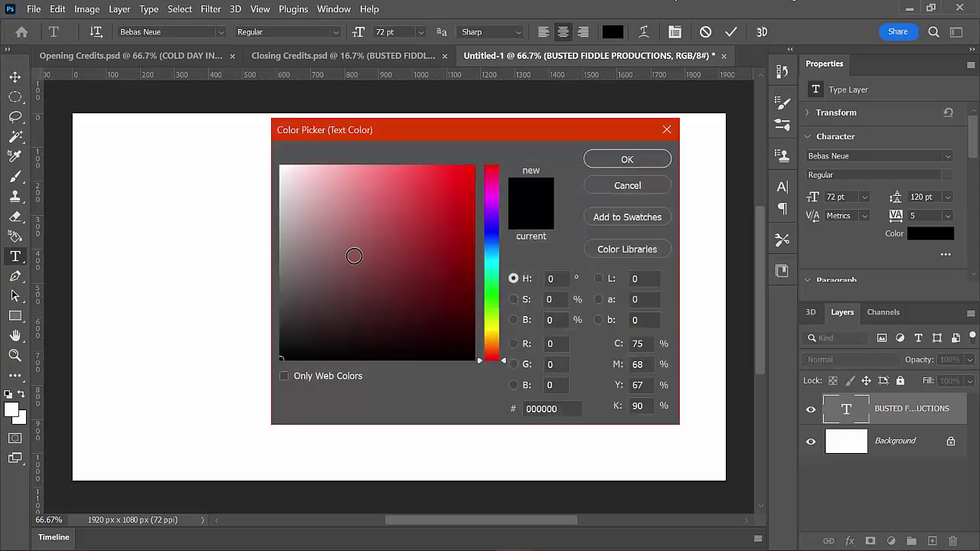
drag(350, 230, 248, 148)
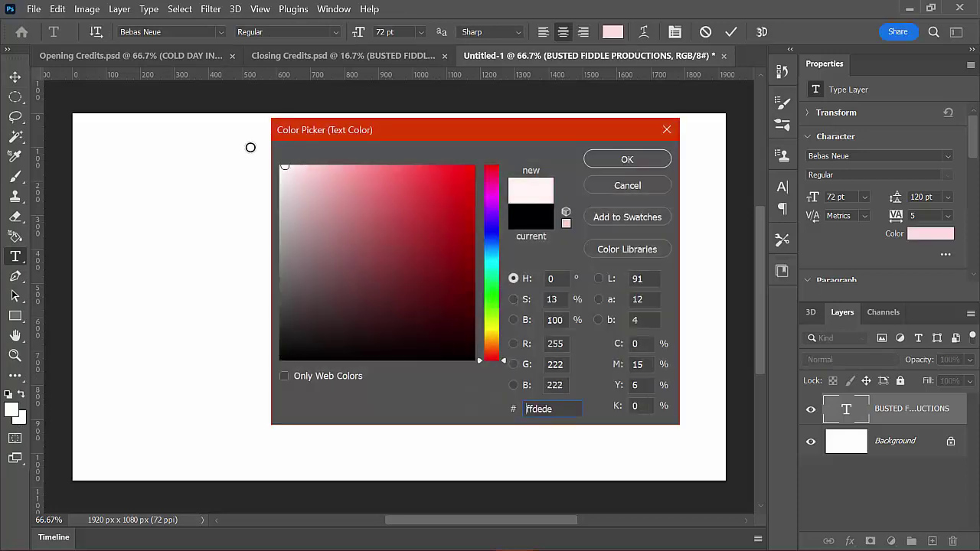
click(627, 160)
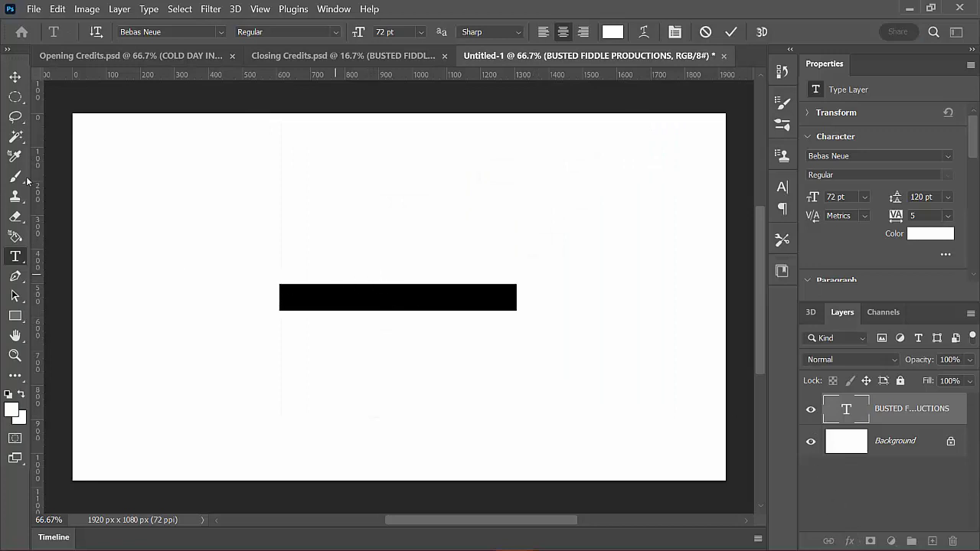
click(21, 79)
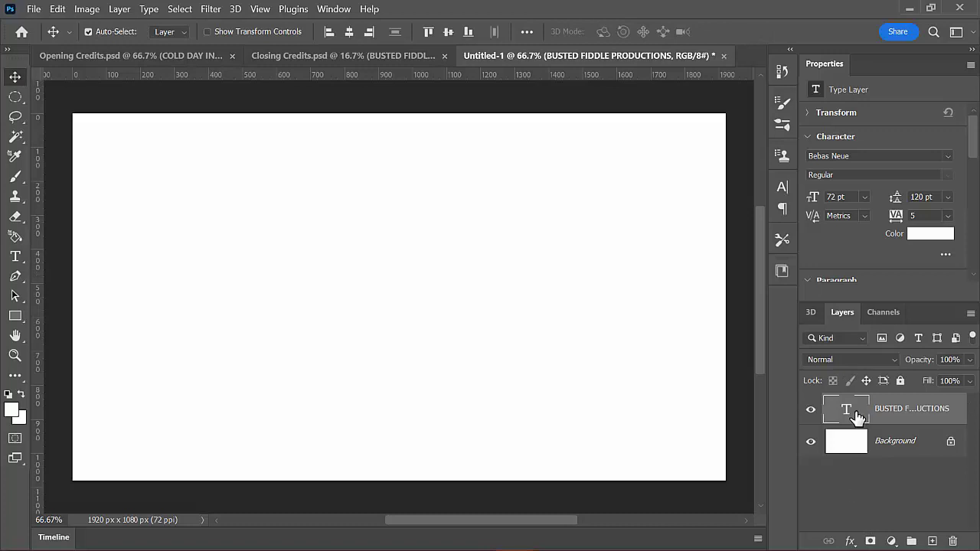
Add a Drop Shadow and Outer Glow to the white title text
click(849, 542)
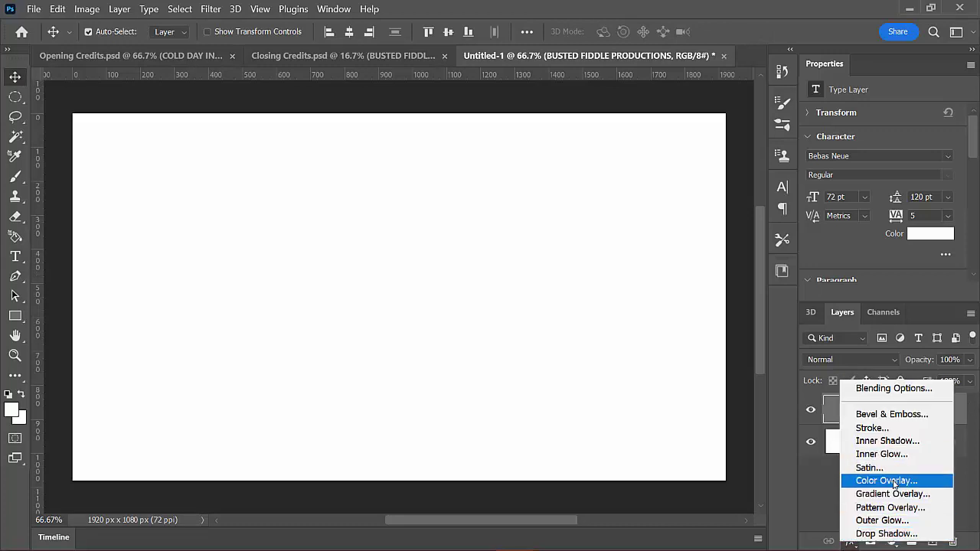
click(903, 534)
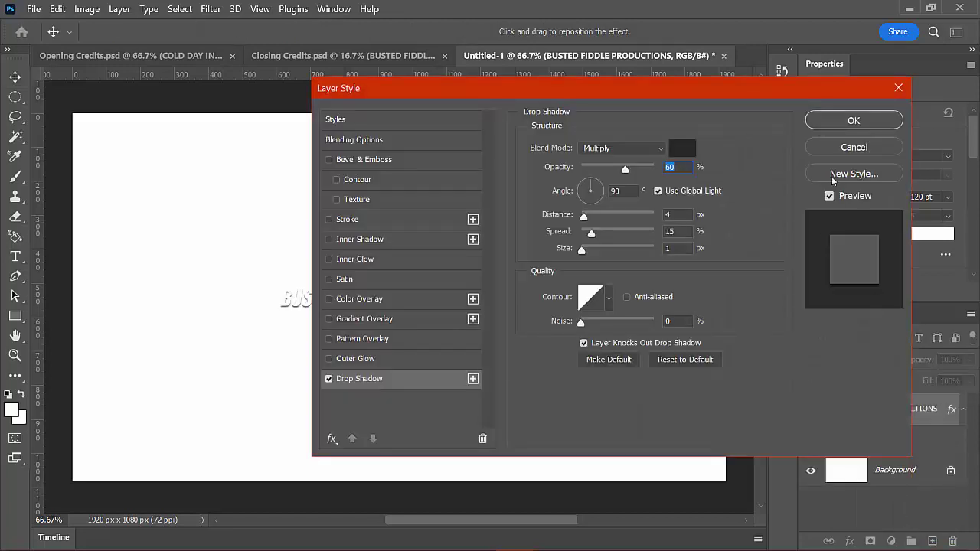
drag(458, 88, 662, 55)
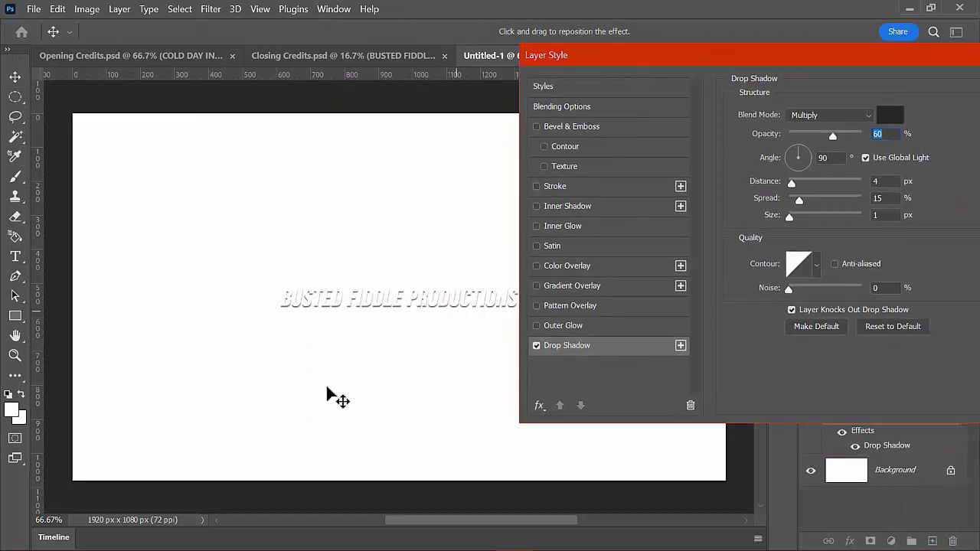
drag(737, 59, 611, 69)
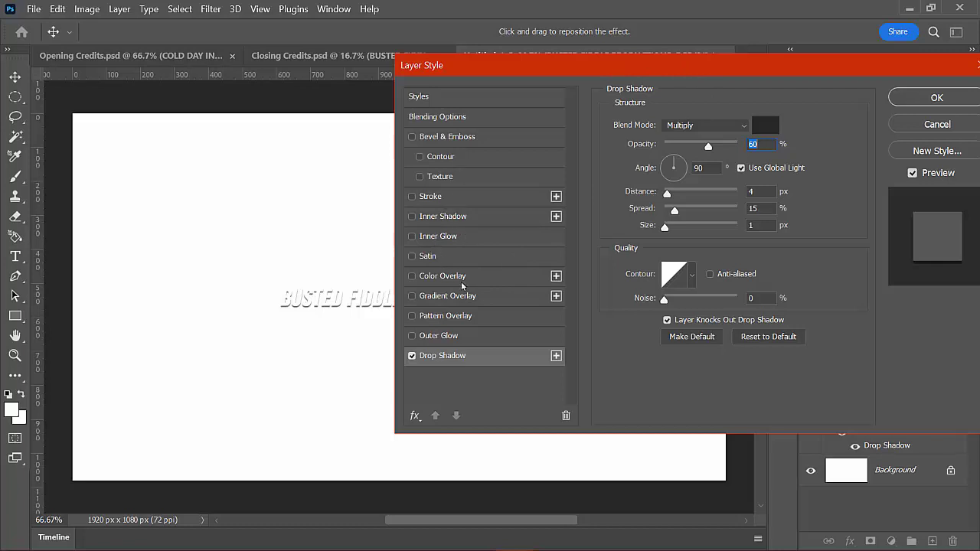
click(413, 337)
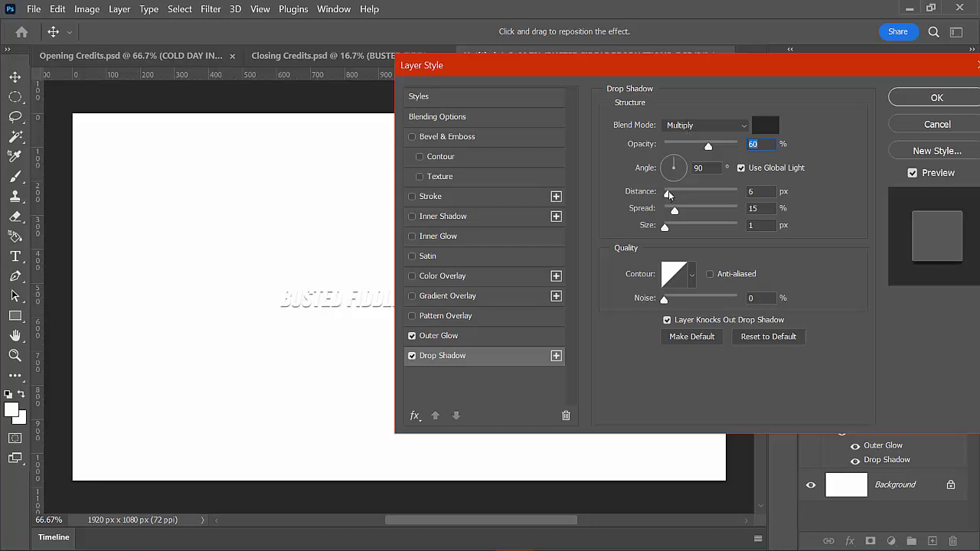
Make the shadow Normal blend with 2 px distance, 21% spread and 18 px size, and apply
drag(669, 194, 665, 193)
click(741, 127)
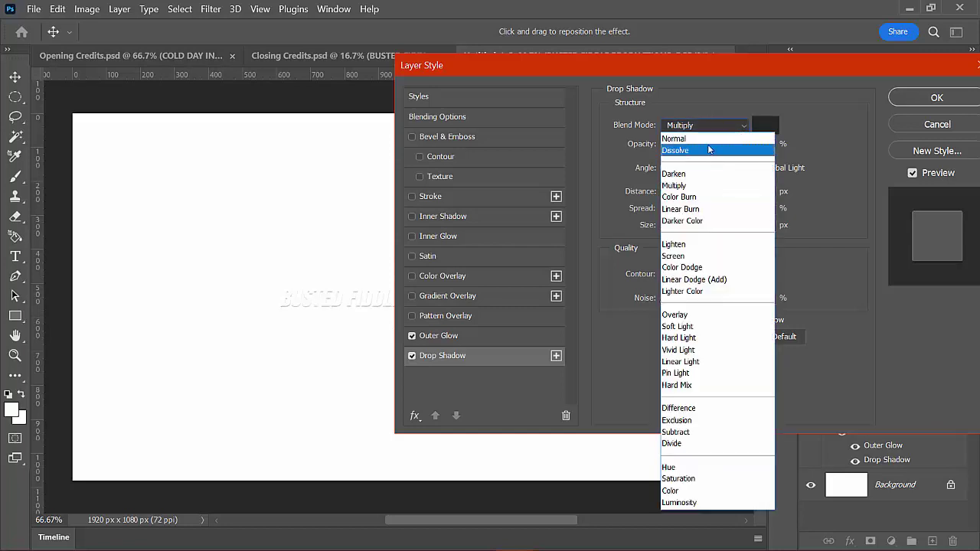
click(704, 140)
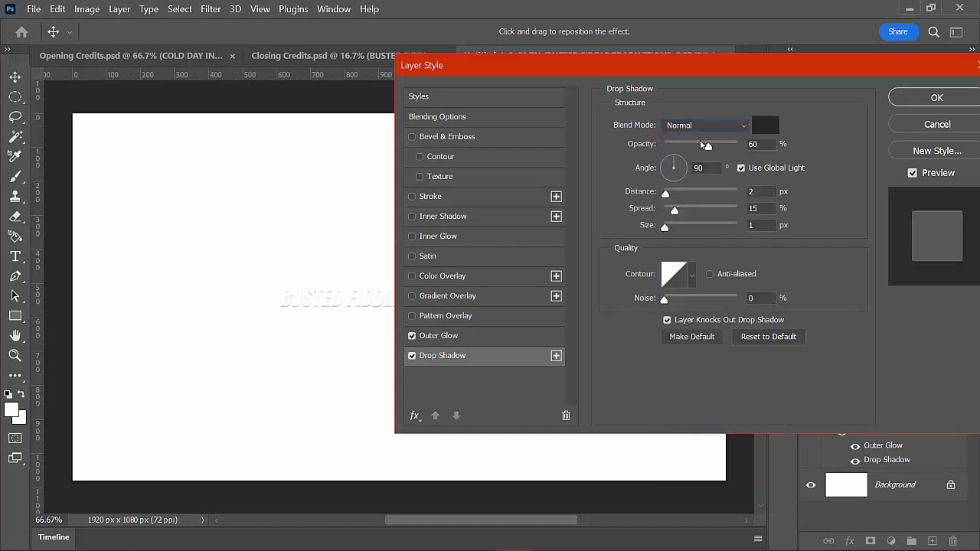
drag(675, 211, 671, 229)
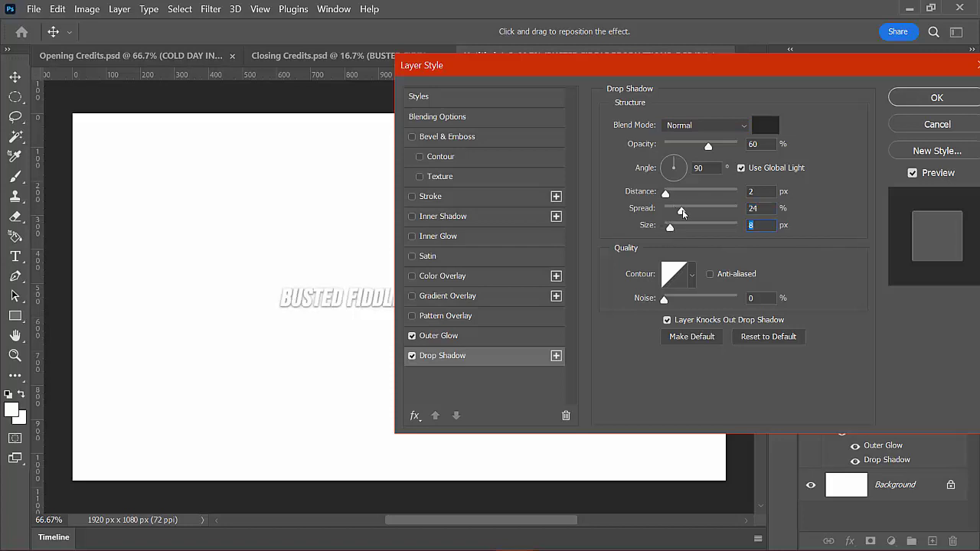
drag(682, 212, 674, 229)
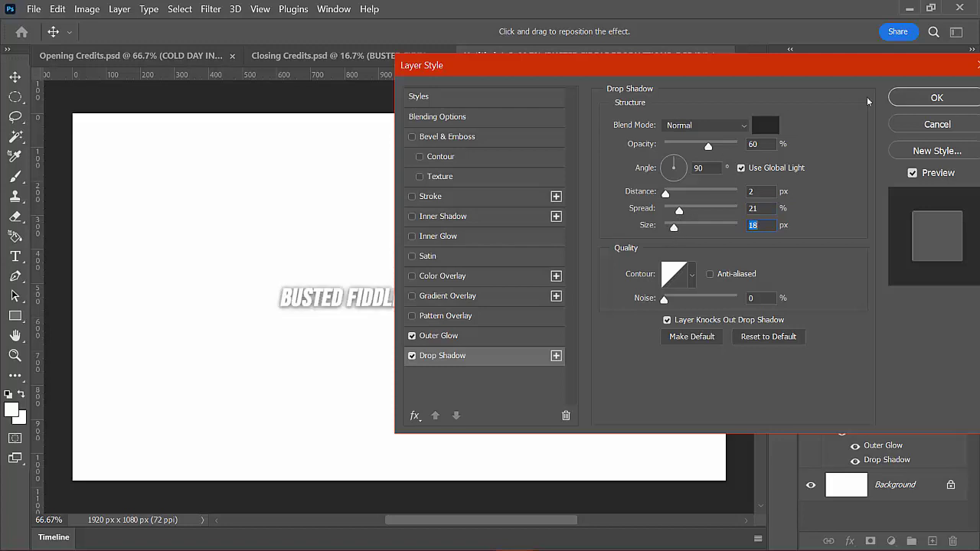
click(893, 100)
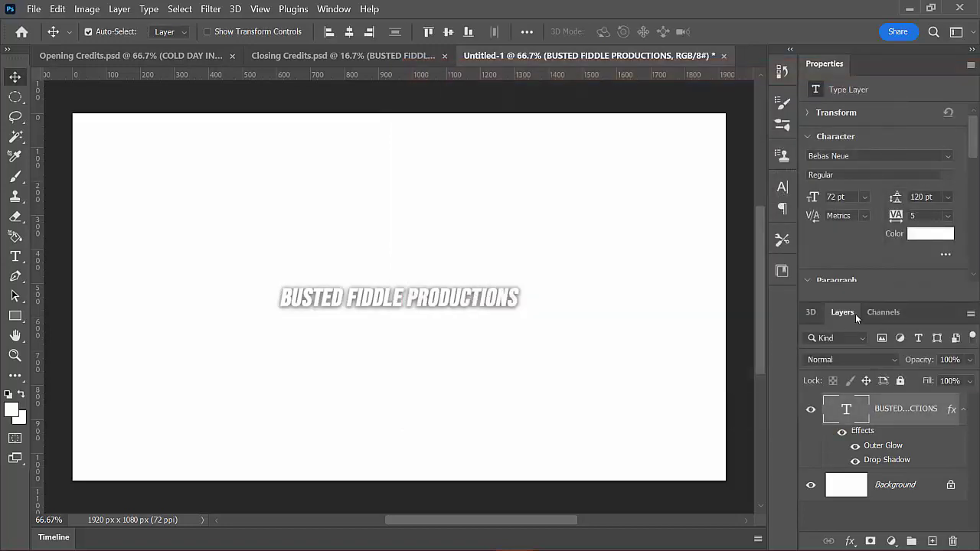
Collapse the Properties panel and create a copy of the BUSTED FIDDLE PRODUCTIONS layer below the original
double_click(902, 65)
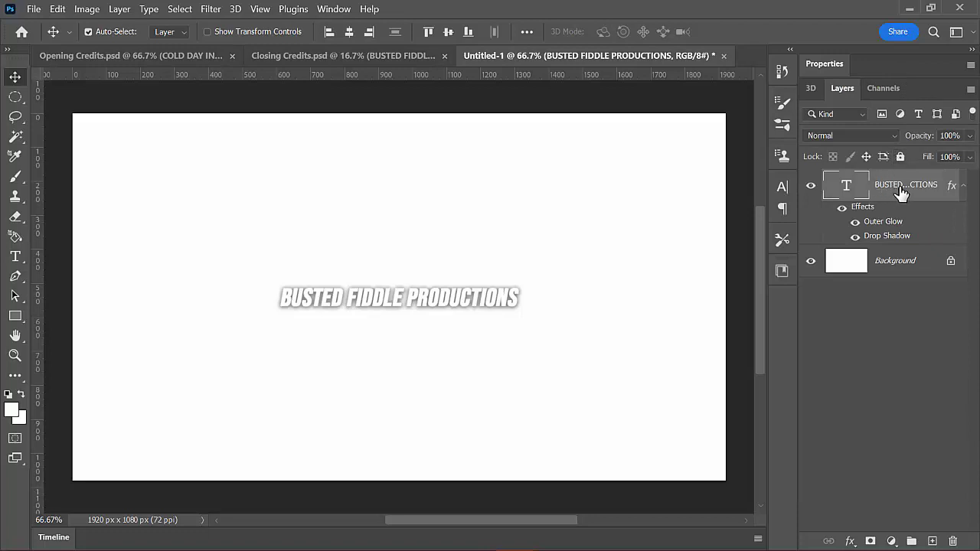
drag(903, 191, 932, 542)
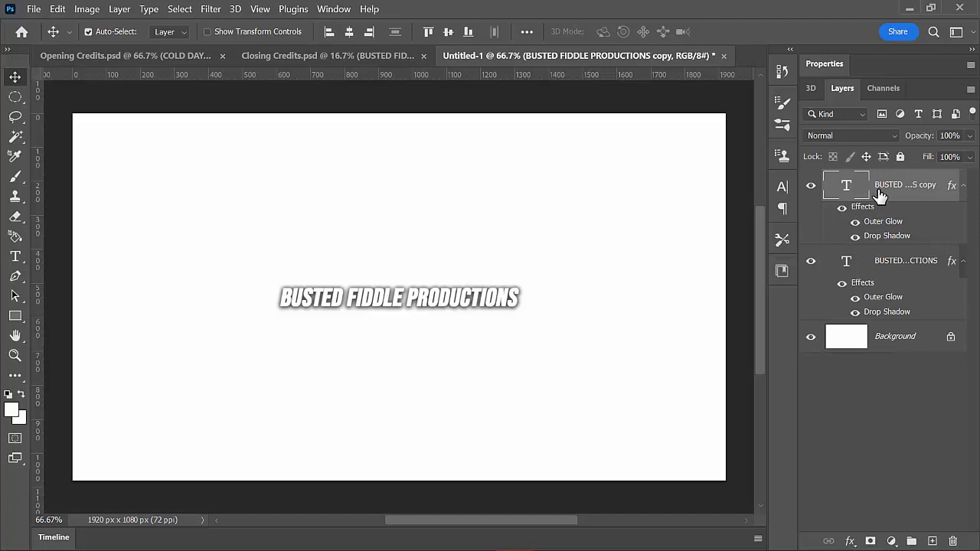
drag(879, 200, 873, 293)
Duplicate the title copy repeatedly to produce copy 2, copy 3 and copy 4
mouse_move(419, 545)
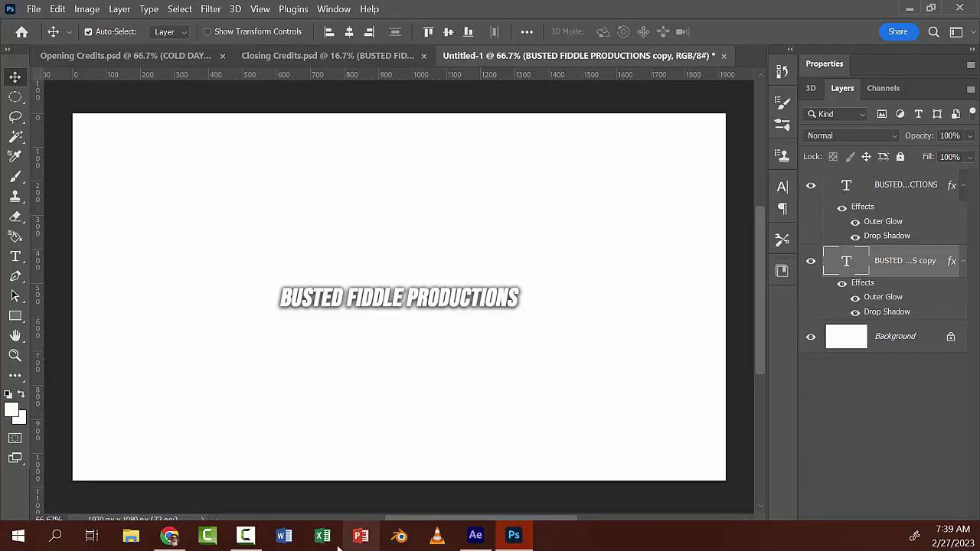
right_click(886, 259)
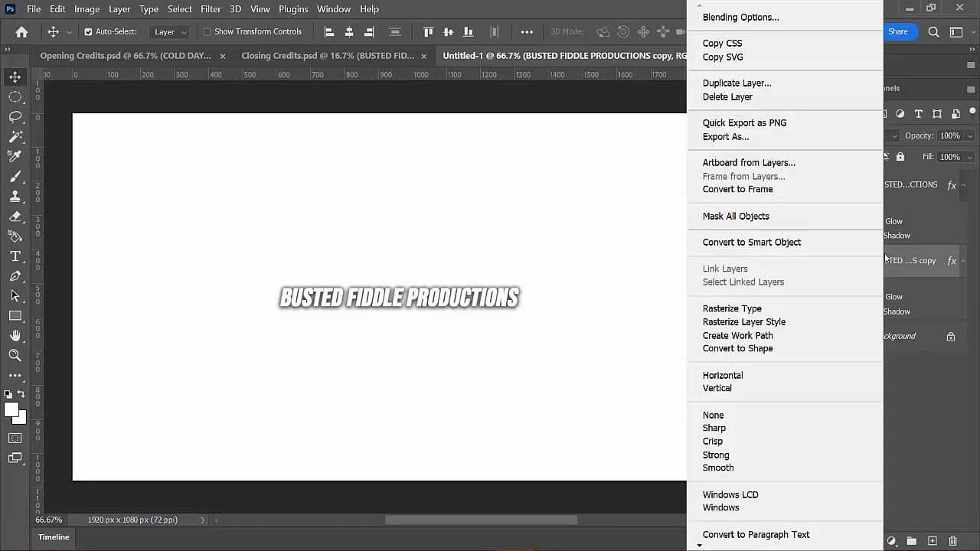
click(767, 86)
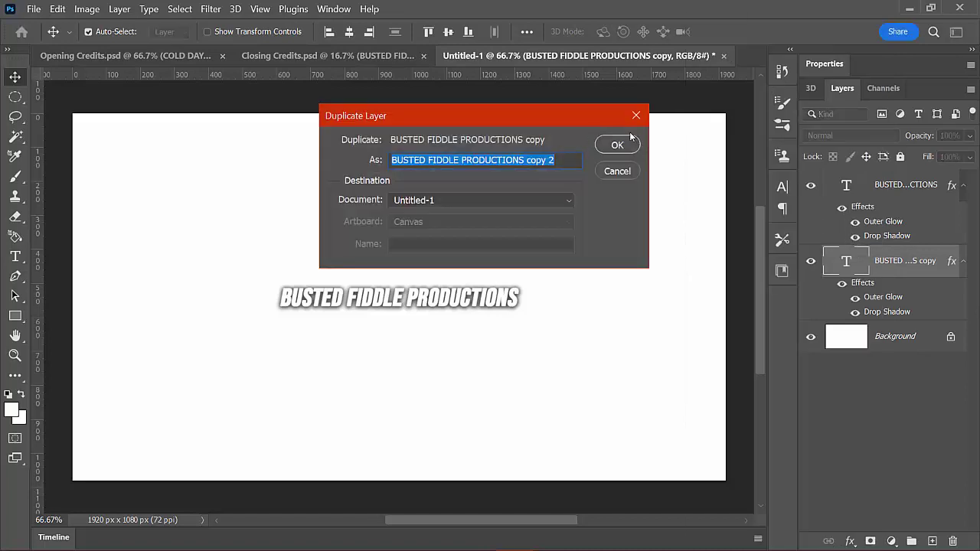
click(618, 151)
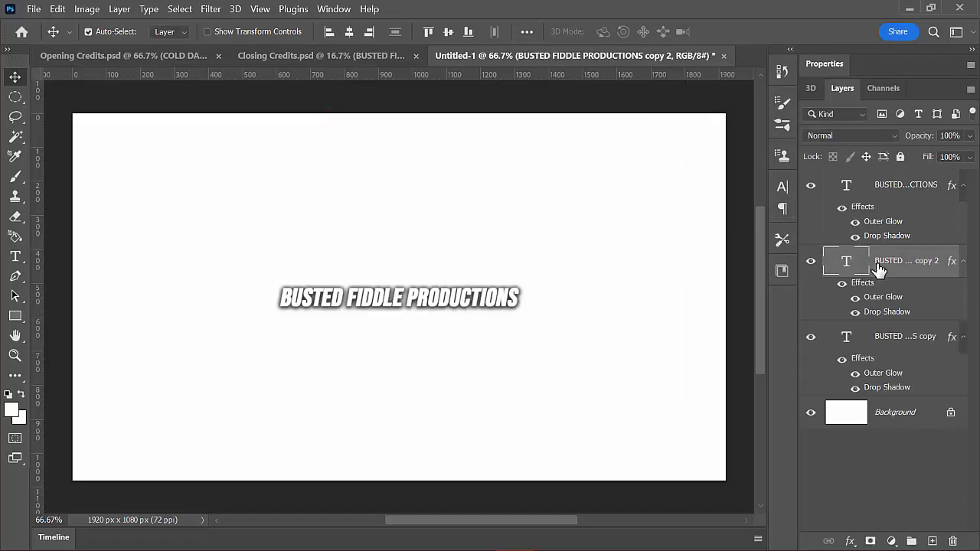
right_click(880, 266)
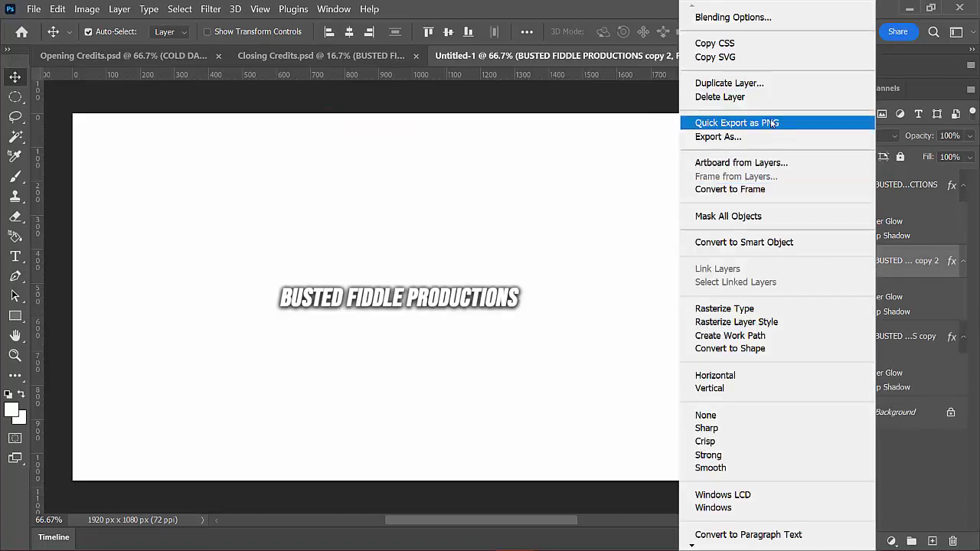
click(766, 82)
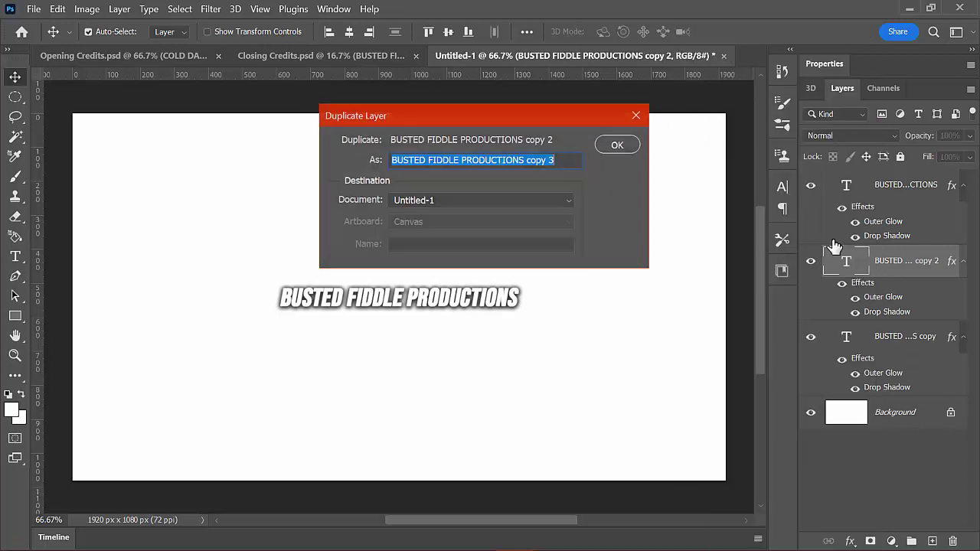
click(618, 146)
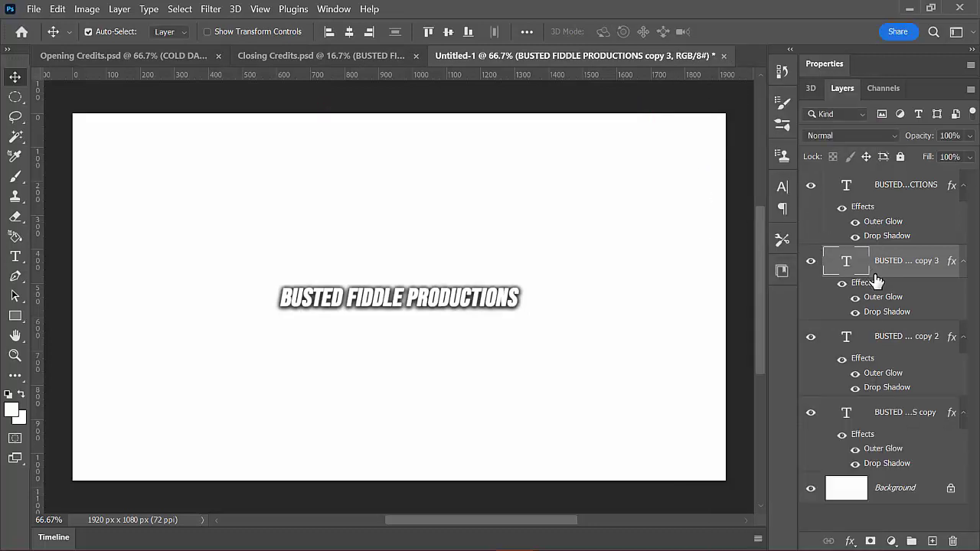
right_click(854, 268)
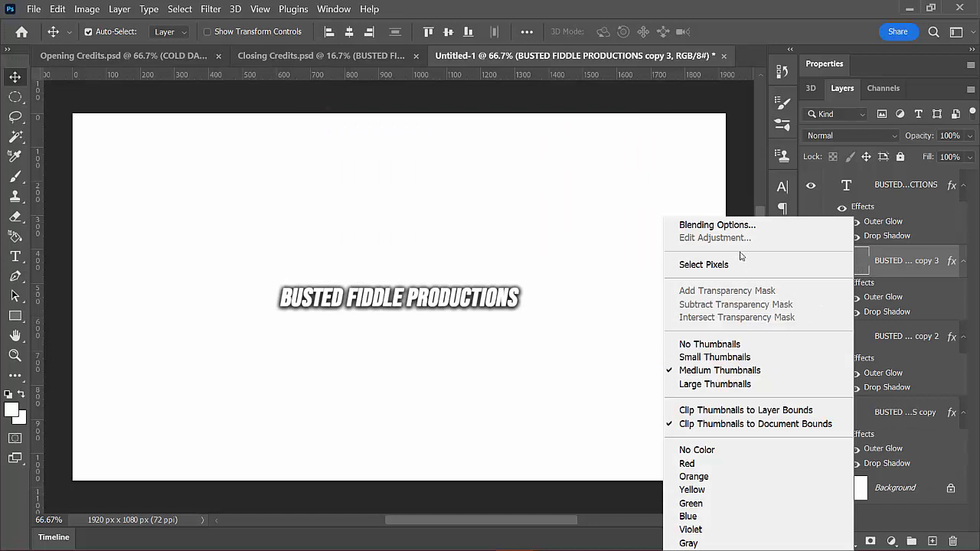
right_click(909, 280)
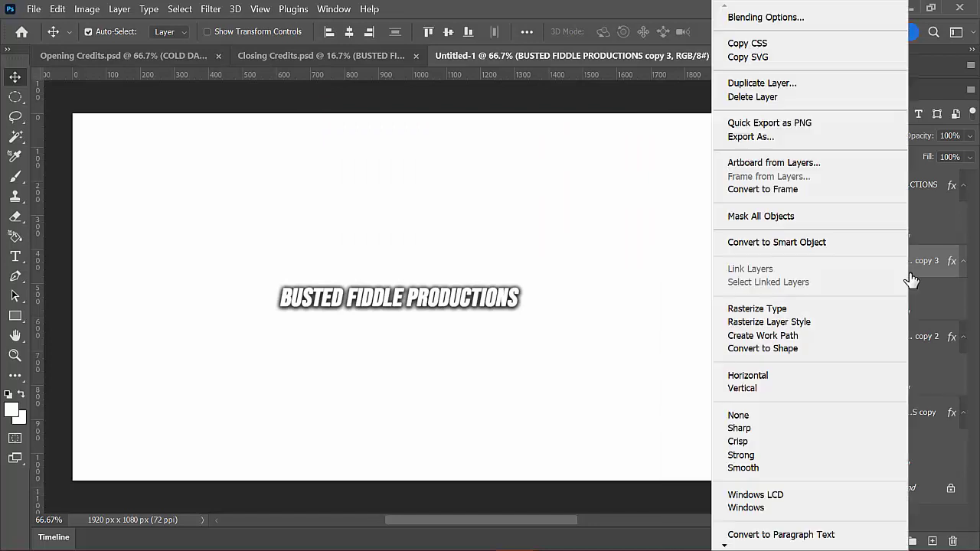
click(810, 86)
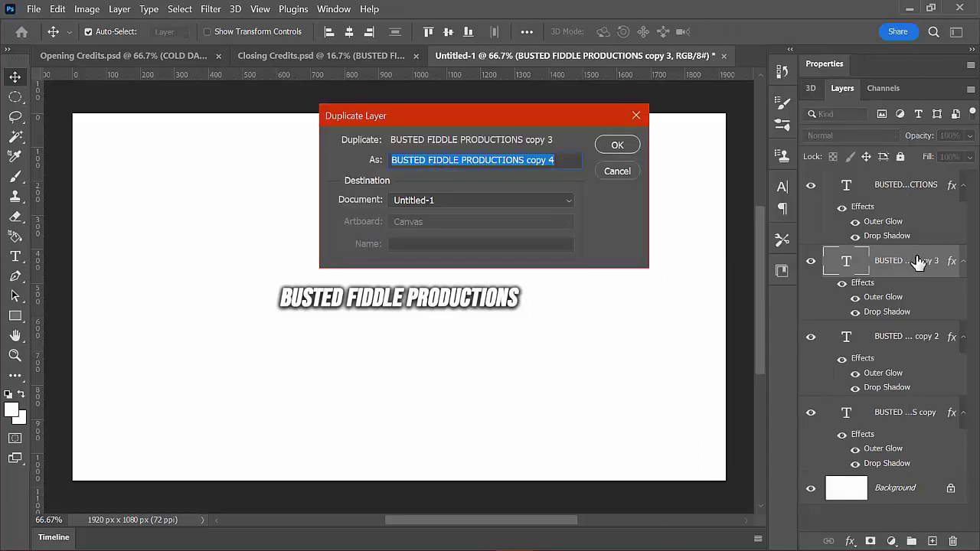
click(617, 146)
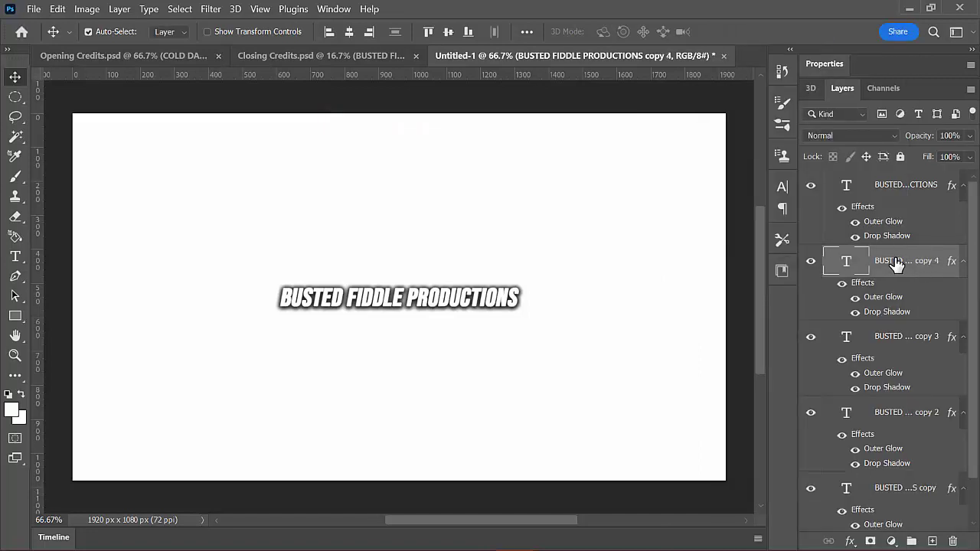
Select the copy 4 layer and dismiss its layer context menu without choosing anything
right_click(900, 265)
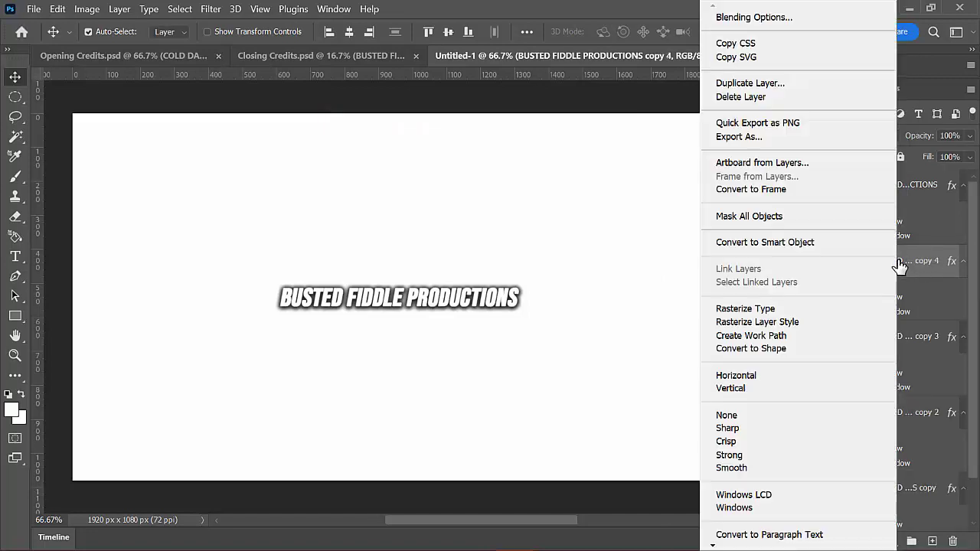
click(929, 298)
right_click(854, 265)
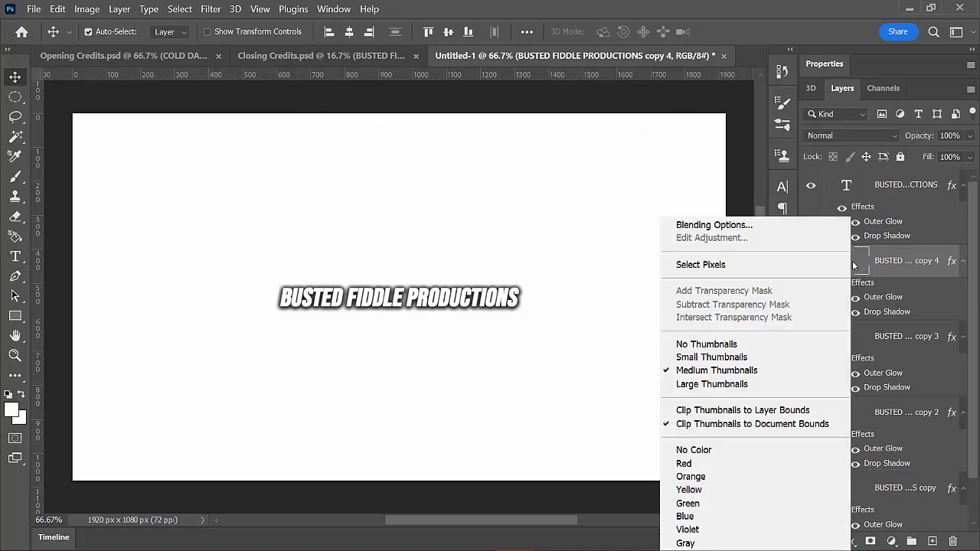
click(923, 280)
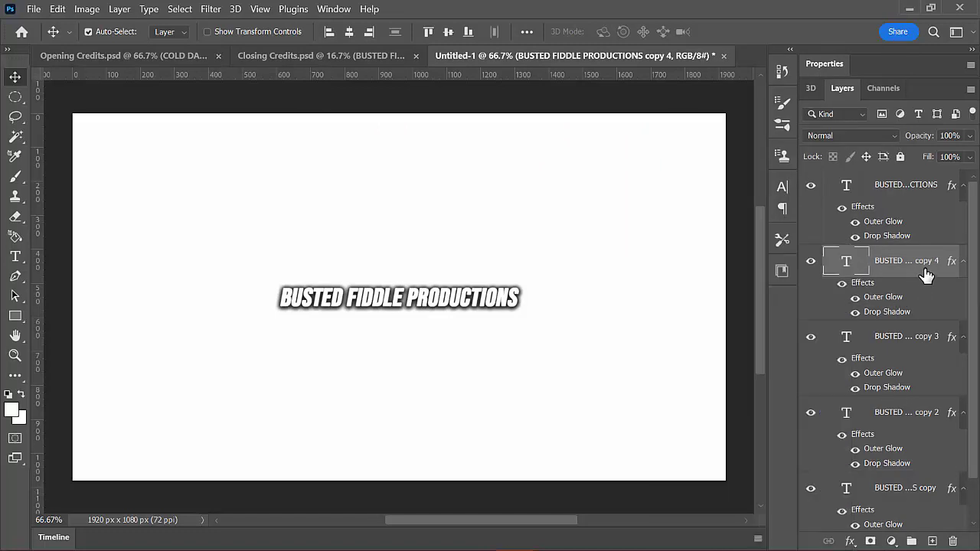
right_click(927, 275)
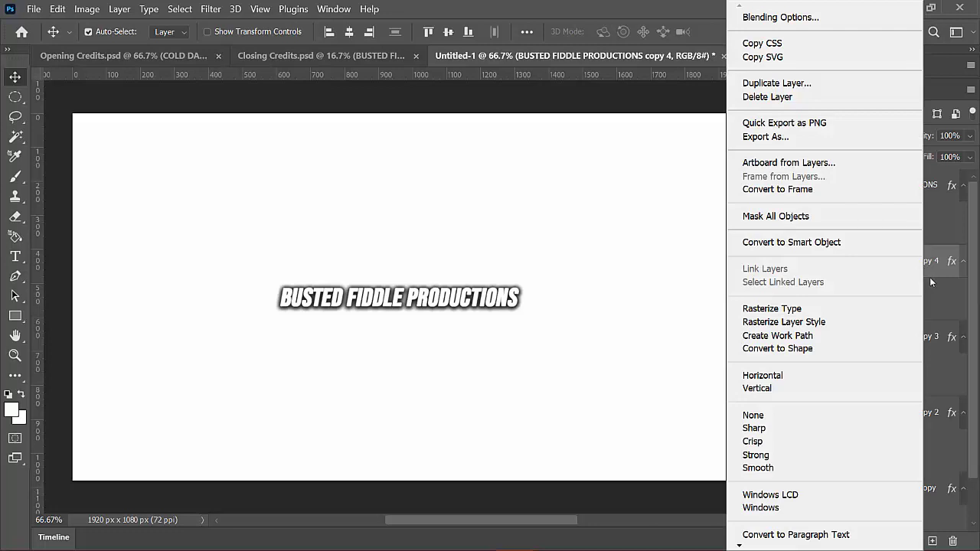
click(939, 288)
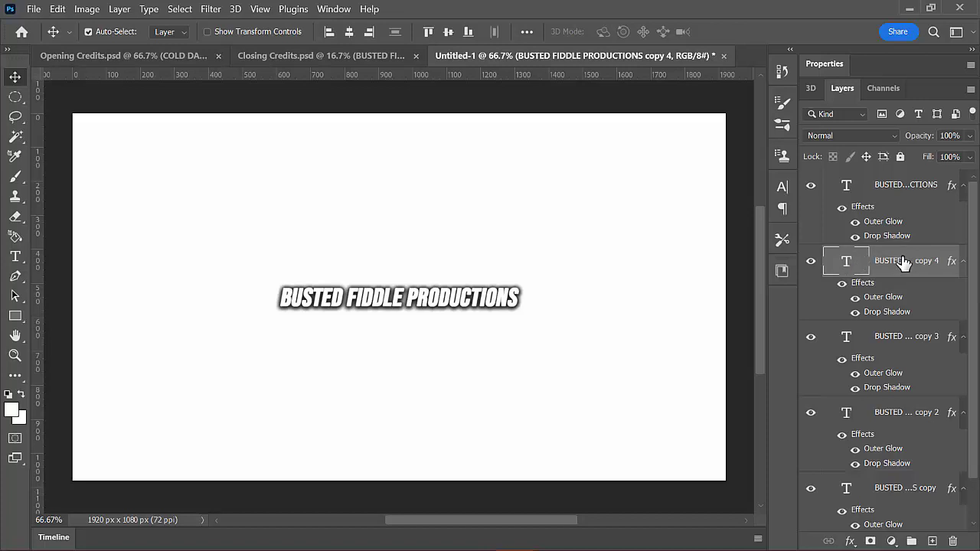
mouse_move(368, 545)
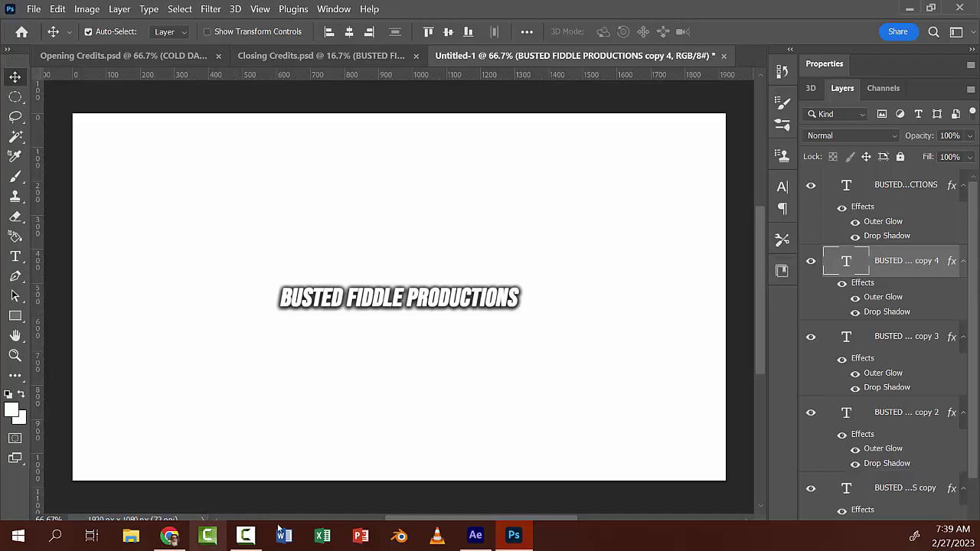
Highlight 'Starring' in the Google Docs credits list, then switch back to Photoshop
click(170, 536)
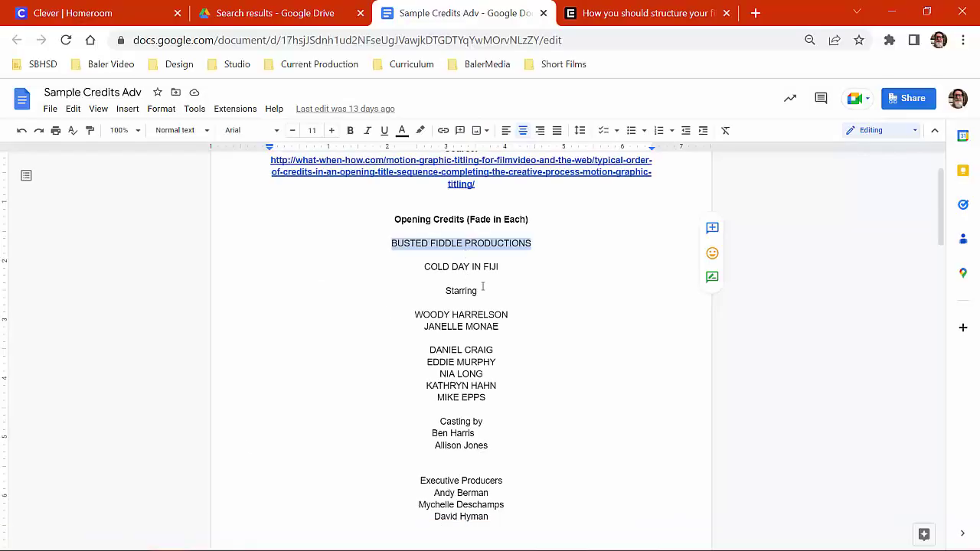
drag(484, 291, 429, 296)
mouse_move(486, 545)
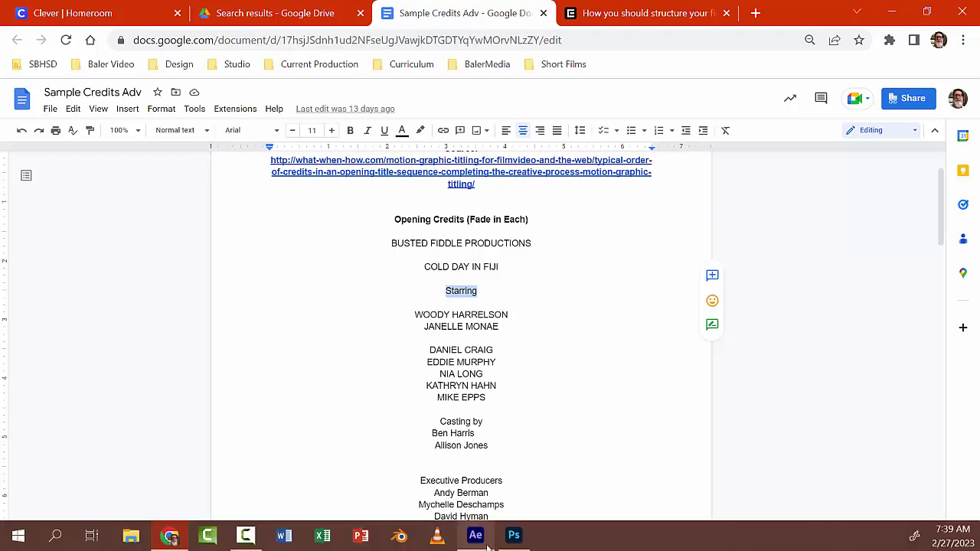
click(514, 537)
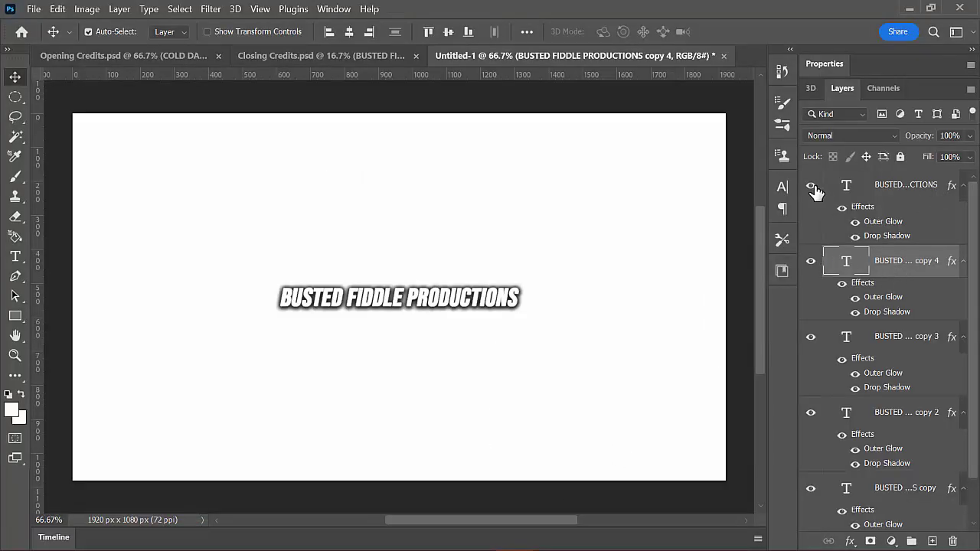
Show only copy 4, retype its text as STARRING, then hide it and reveal copy 3
drag(811, 186, 809, 372)
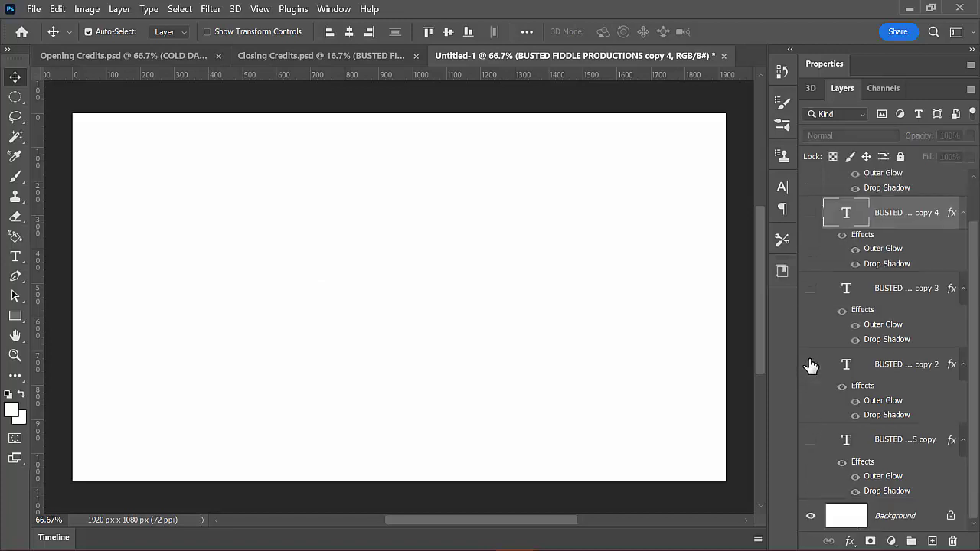
scroll(812, 367, up, 1)
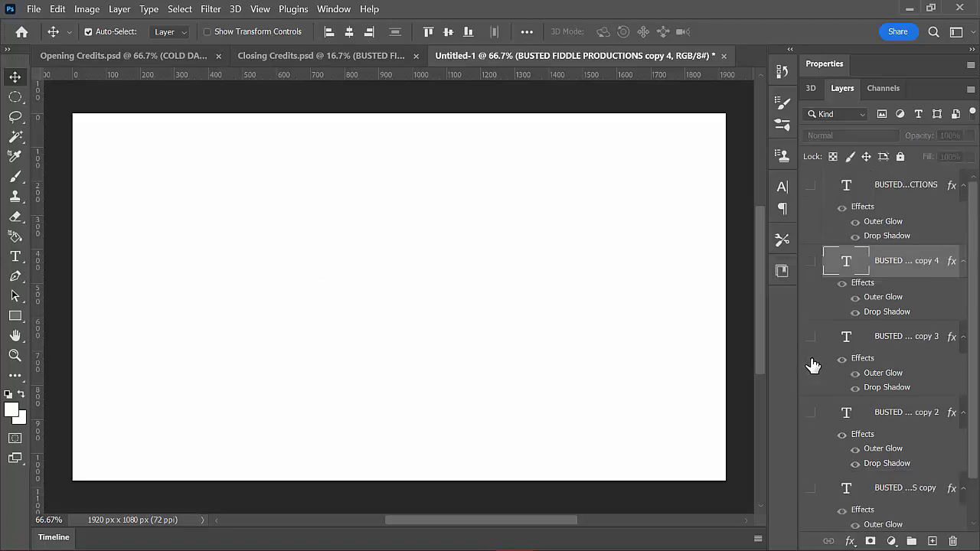
click(812, 262)
double_click(316, 295)
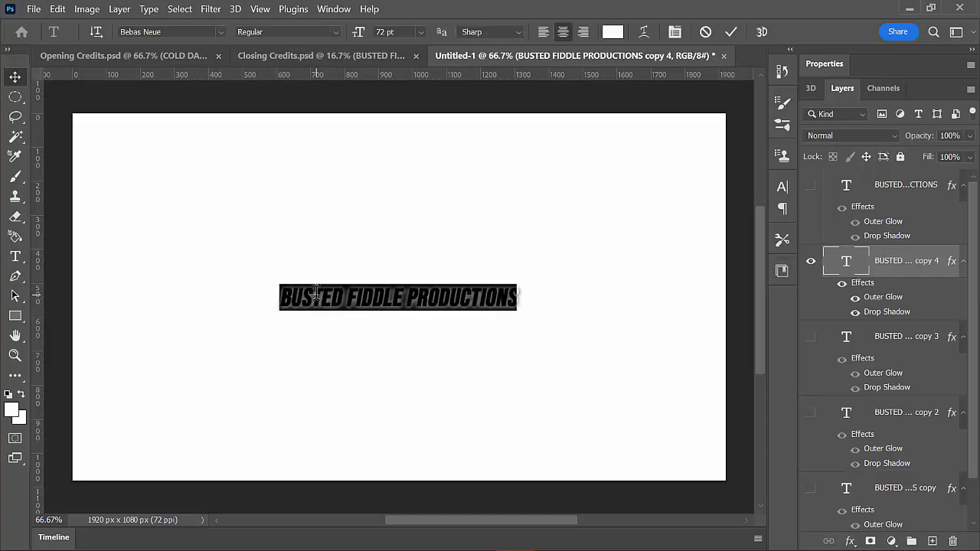
text(STARRING)
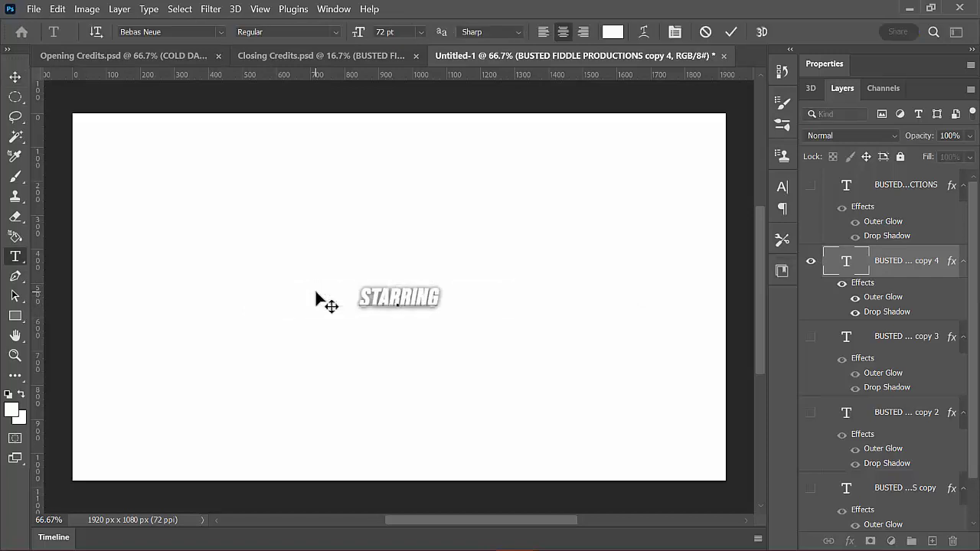
click(811, 261)
click(811, 337)
mouse_move(476, 540)
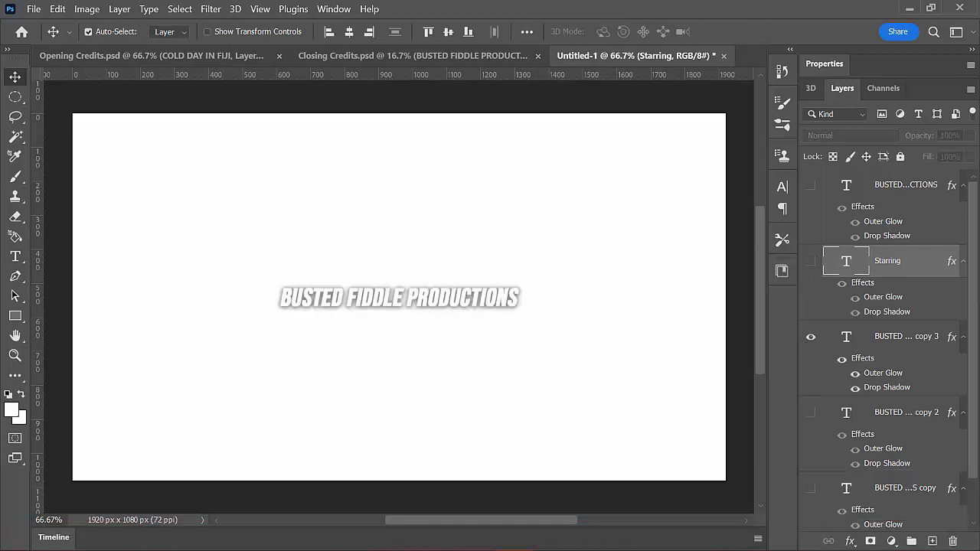
Paste the first cast name from the credits over the copy 3 text, hide it, and show copy 2
key(alt+Tab)
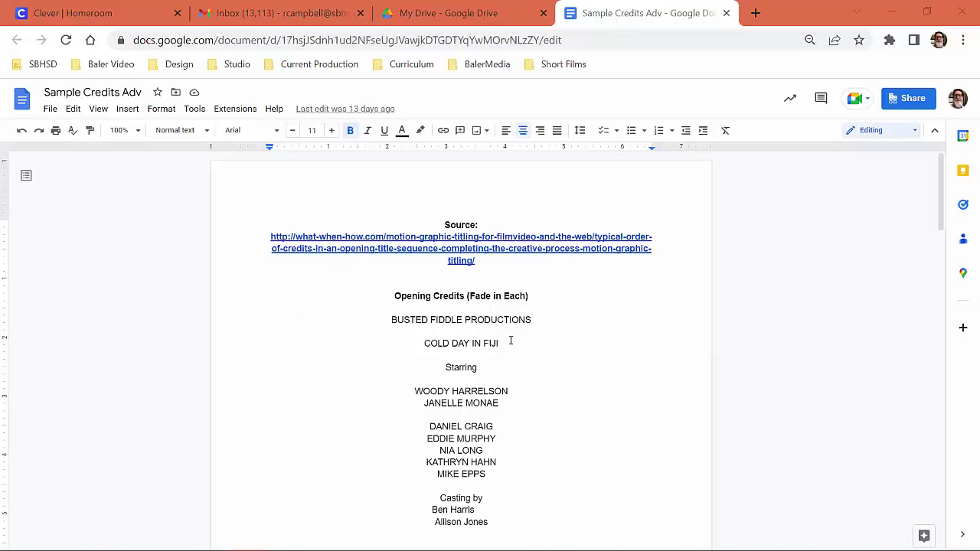
drag(509, 391, 415, 392)
key(alt+Tab)
double_click(453, 301)
key(ctrl+v)
key(ctrl+Return)
key(v)
click(811, 337)
click(811, 412)
click(847, 412)
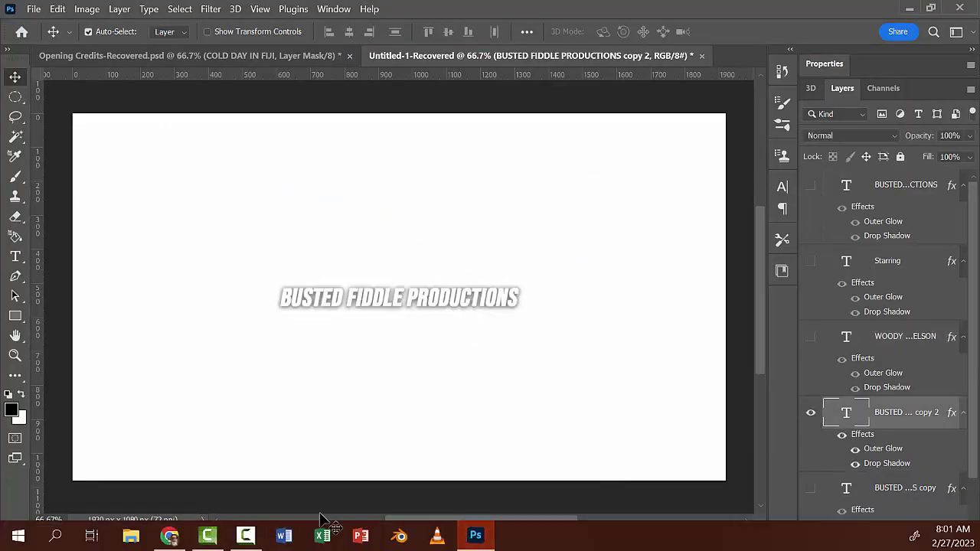
Replace the copy 2 text with the next cast name and hide that layer
key(alt+Tab)
drag(508, 405, 418, 405)
key(ctrl+c)
key(alt+Tab)
double_click(452, 300)
key(ctrl+v)
key(ctrl+Return)
key(v)
click(811, 412)
scroll(881, 345, down, 1)
click(866, 441)
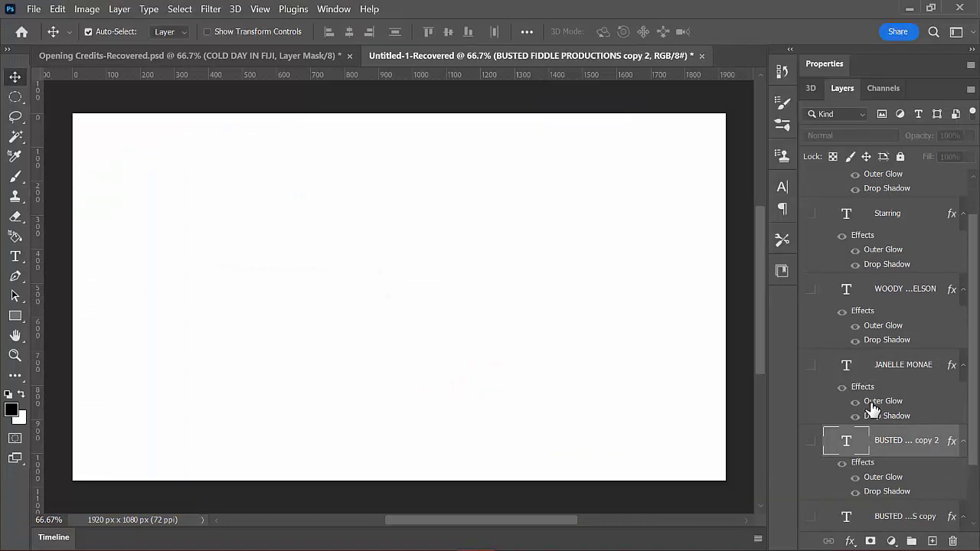
Duplicate the remaining title copies to make layers up to copy 8, and show copy 8
scroll(866, 438, down, 1)
click(904, 440)
shift+click(901, 374)
right_click(904, 374)
click(734, 81)
click(618, 145)
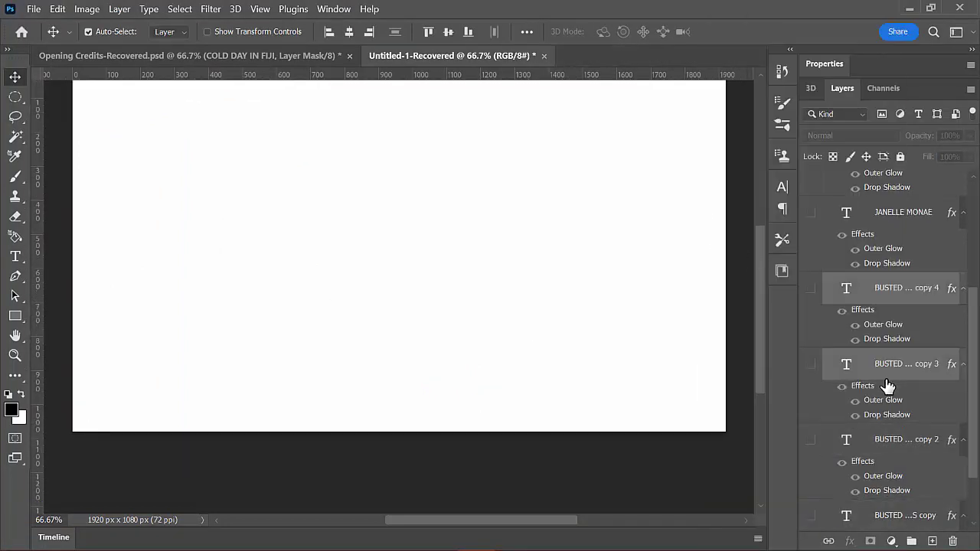
click(906, 288)
scroll(892, 429, down, 1)
shift+click(892, 447)
right_click(893, 447)
click(810, 85)
click(617, 145)
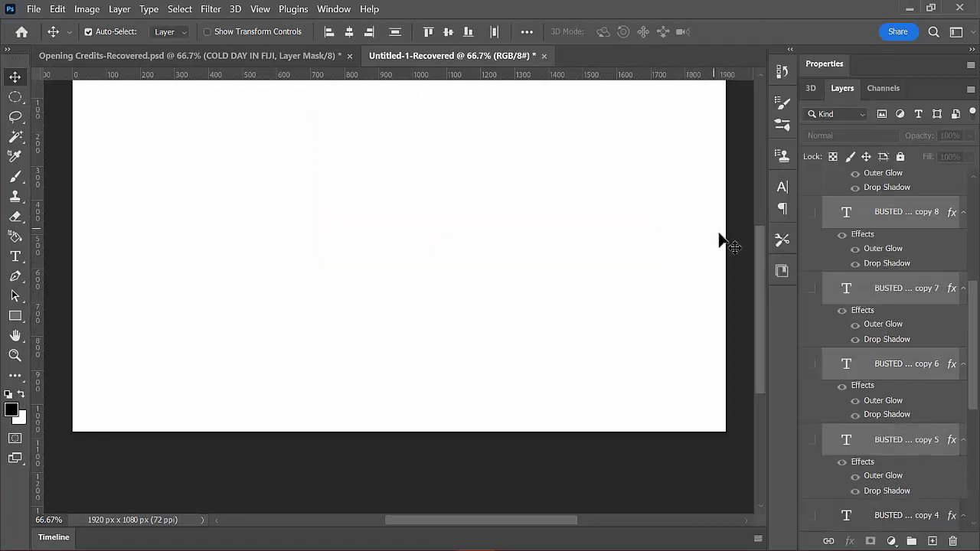
click(811, 288)
Put the next cast name into copy 8, hide it, and show copy 7
click(134, 536)
drag(494, 427, 425, 423)
key(alt+Tab)
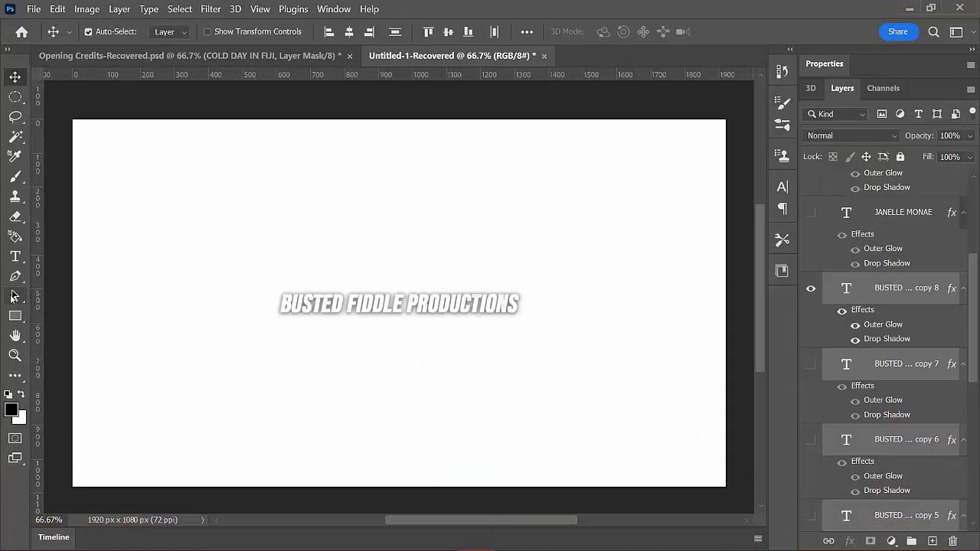
double_click(322, 303)
key(ctrl+v)
click(811, 288)
click(811, 364)
click(906, 364)
Paste the following cast name into copy 7, hide it, and show copy 6
click(170, 536)
drag(497, 378, 425, 378)
key(alt+Tab)
double_click(469, 307)
key(ctrl+v)
click(811, 363)
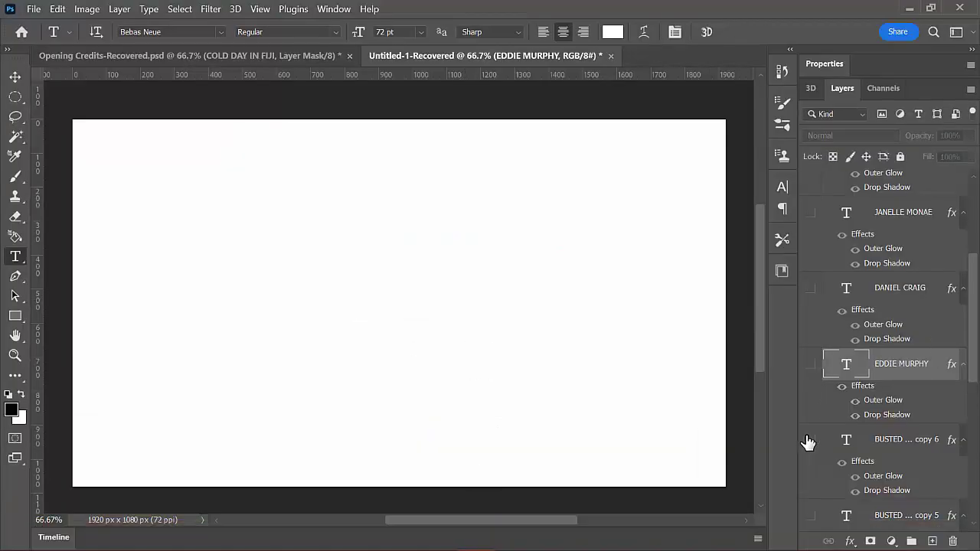
click(811, 440)
Replace the copy 6 text with the next cast name, hide it, and show copy 5
click(170, 536)
drag(497, 450, 426, 450)
key(ctrl+c)
key(alt+Tab)
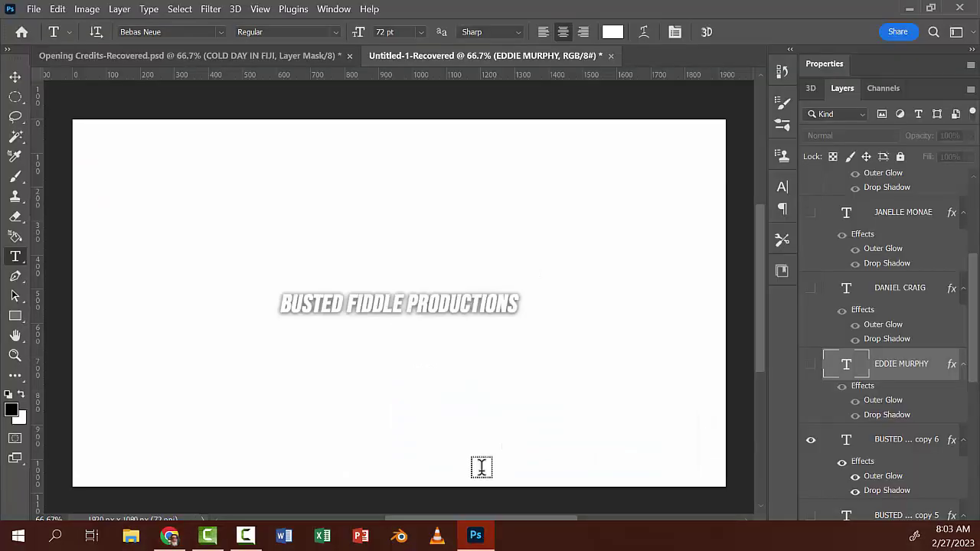
double_click(436, 319)
key(ctrl+v)
click(811, 440)
scroll(917, 353, down, 5)
click(811, 238)
click(906, 238)
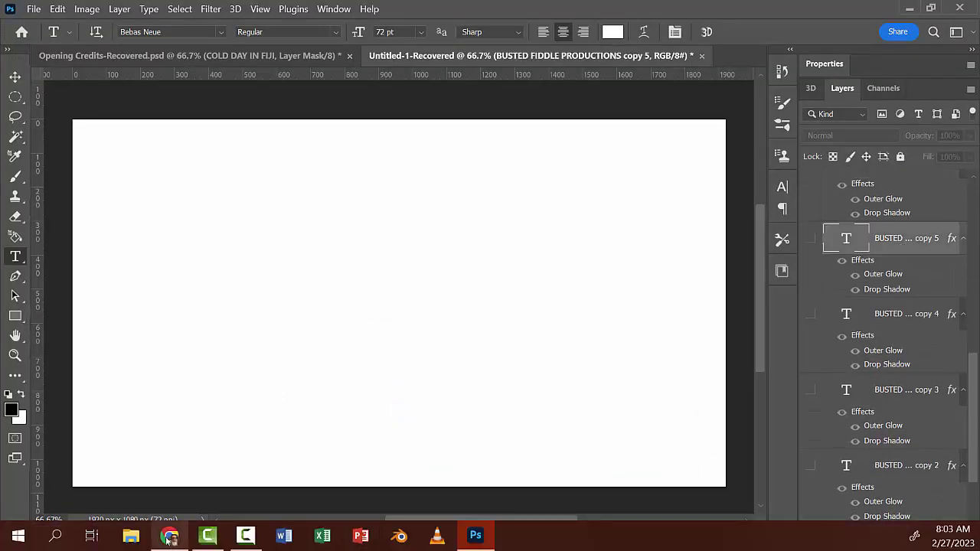
Paste the next cast name over the copy 5 title text
click(170, 536)
drag(498, 464, 411, 464)
key(ctrl+c)
key(alt+Tab)
double_click(457, 301)
key(ctrl+v)
Paste another cast name into copy 4, discarding a stray empty text layer, then select copy 3
click(170, 536)
drag(491, 321, 431, 321)
key(ctrl+c)
click(477, 537)
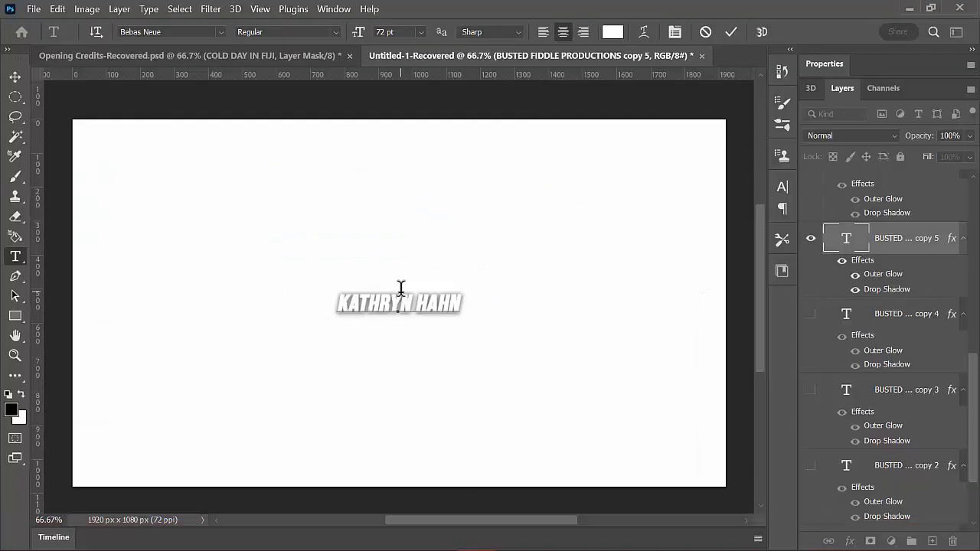
click(811, 313)
click(811, 240)
click(413, 315)
click(944, 243)
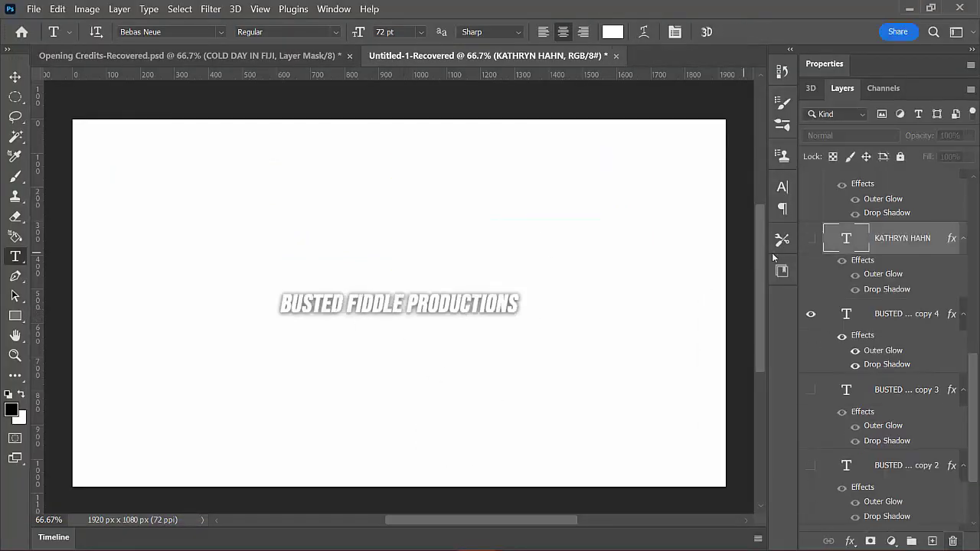
click(881, 314)
double_click(847, 314)
key(ctrl+v)
click(811, 313)
click(811, 390)
click(904, 390)
Paste the Casting by lines from the credits over the copy 3 text
click(170, 536)
drag(489, 369, 440, 345)
key(ctrl+c)
click(476, 536)
double_click(475, 300)
key(ctrl+v)
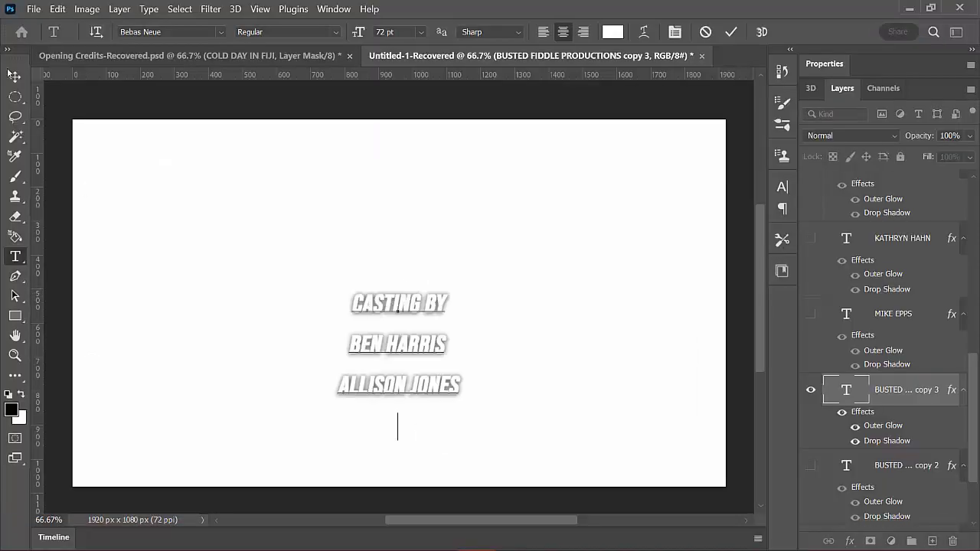
key(ctrl+Return)
double_click(416, 306)
Set the Casting by text's leading to 72 pt in the Character panel
click(334, 8)
click(383, 177)
click(684, 210)
click(657, 411)
click(14, 76)
click(527, 32)
Swap the Casting by layer for the copy 2 title layer and copy the Executive Producers lines
click(811, 390)
click(811, 466)
click(170, 536)
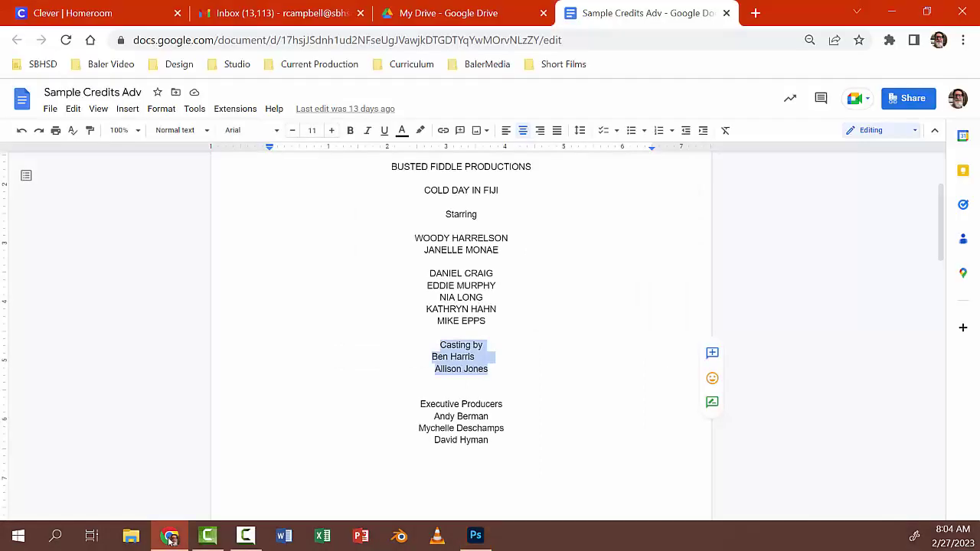
drag(421, 403, 504, 439)
key(ctrl+c)
Paste the producer lines into the copy 2 text at 72 pt leading, centred vertically on canvas
click(473, 537)
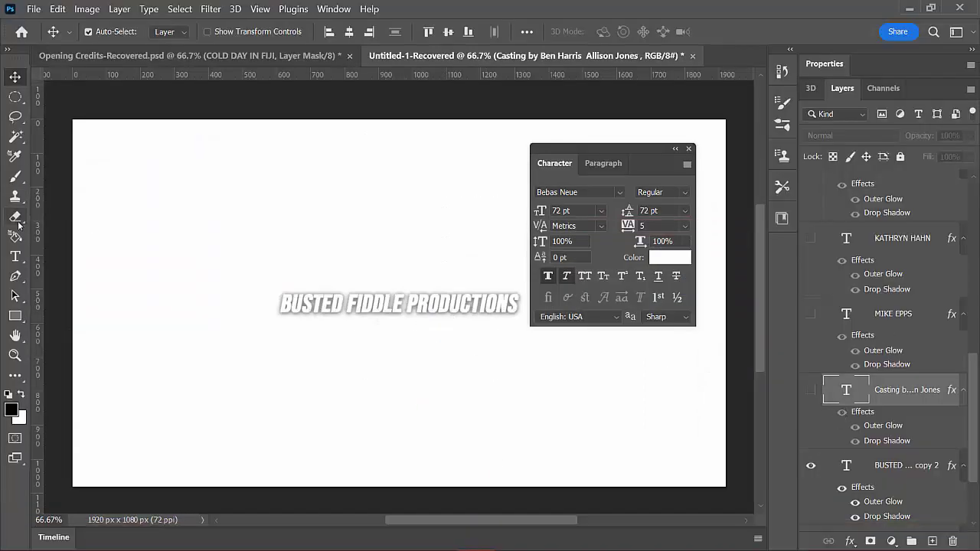
double_click(846, 466)
key(ctrl+v)
key(ctrl+a)
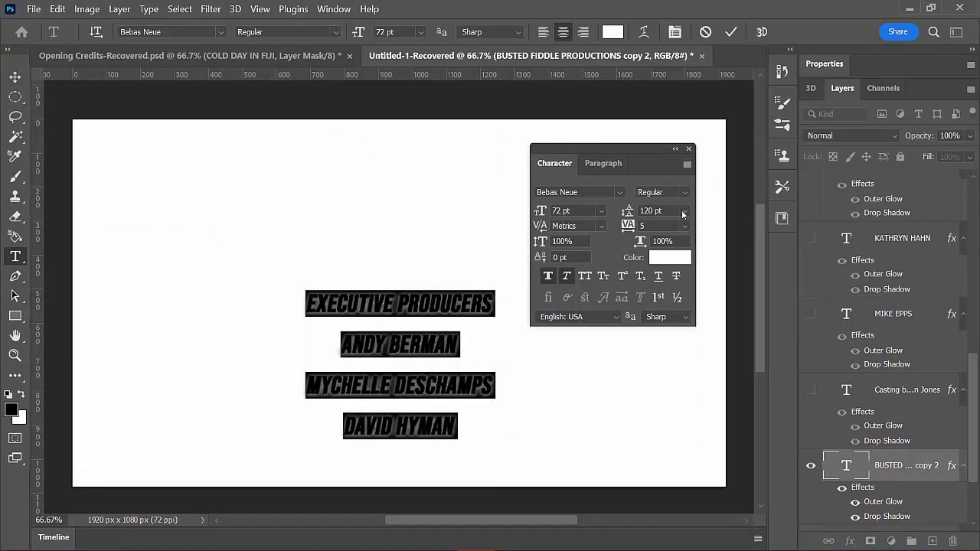
click(683, 214)
click(658, 415)
click(14, 77)
click(527, 31)
click(569, 76)
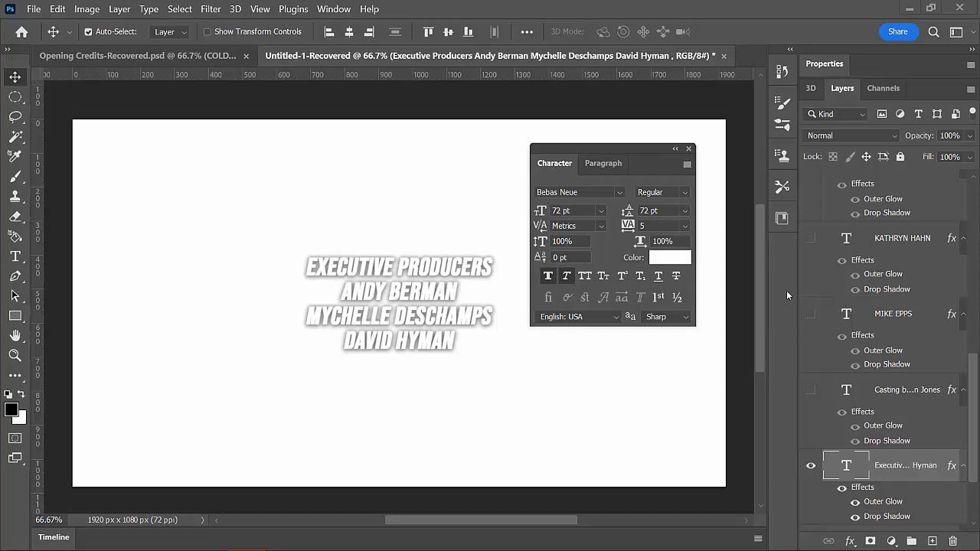
Scroll up the Layers panel and select the Starring text layer
scroll(856, 297, up, 8)
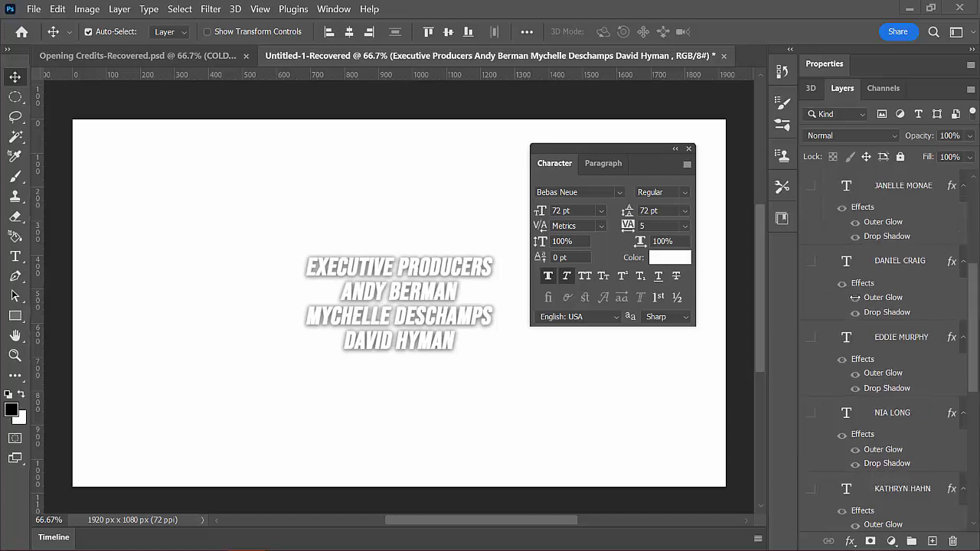
scroll(855, 297, up, 3)
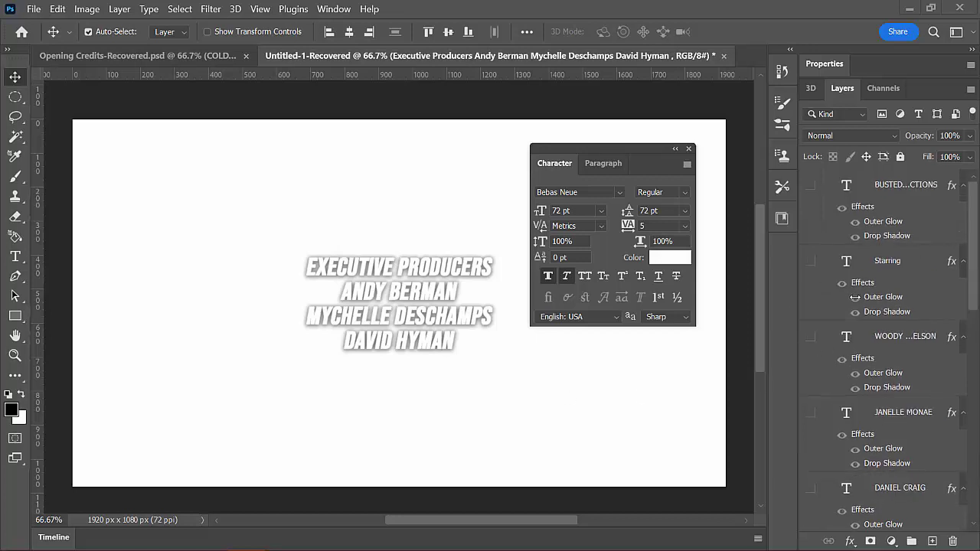
click(894, 200)
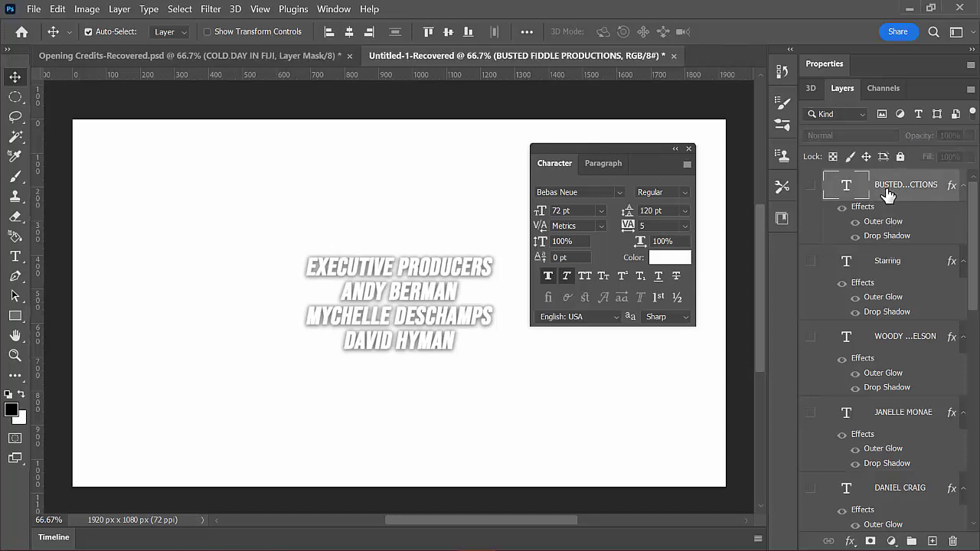
click(894, 264)
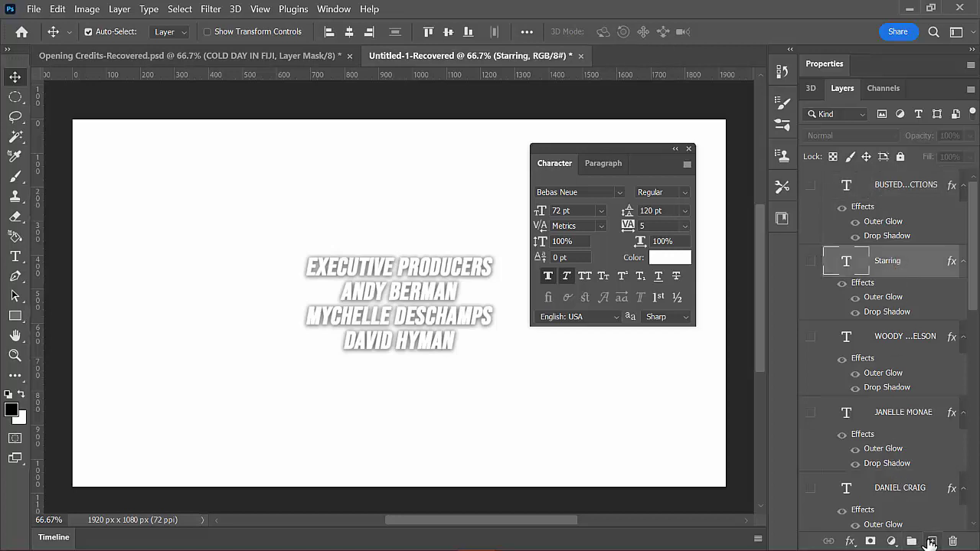
Alt-drag Starring into a visible Starring copy layer and hide the Executive Producers layer
right_click(885, 259)
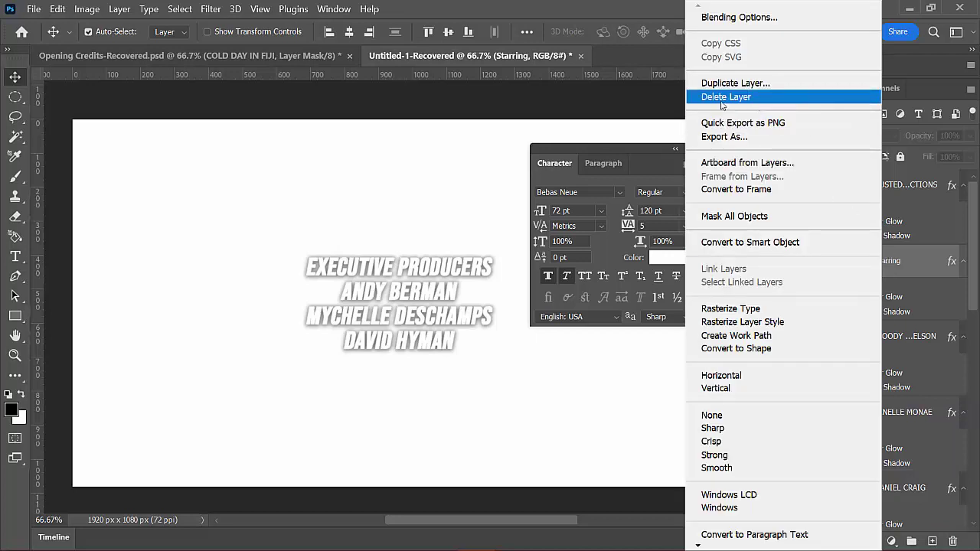
click(499, 5)
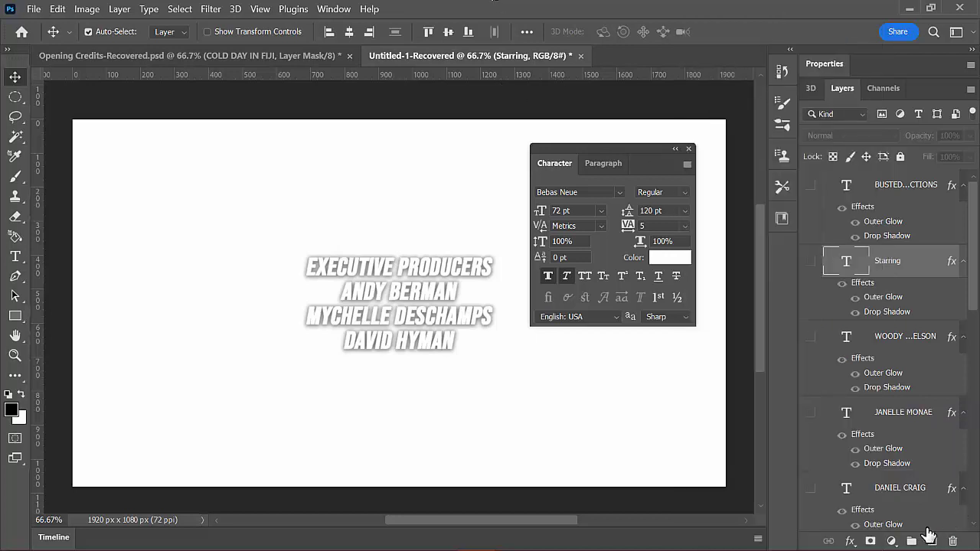
drag(864, 258, 935, 541)
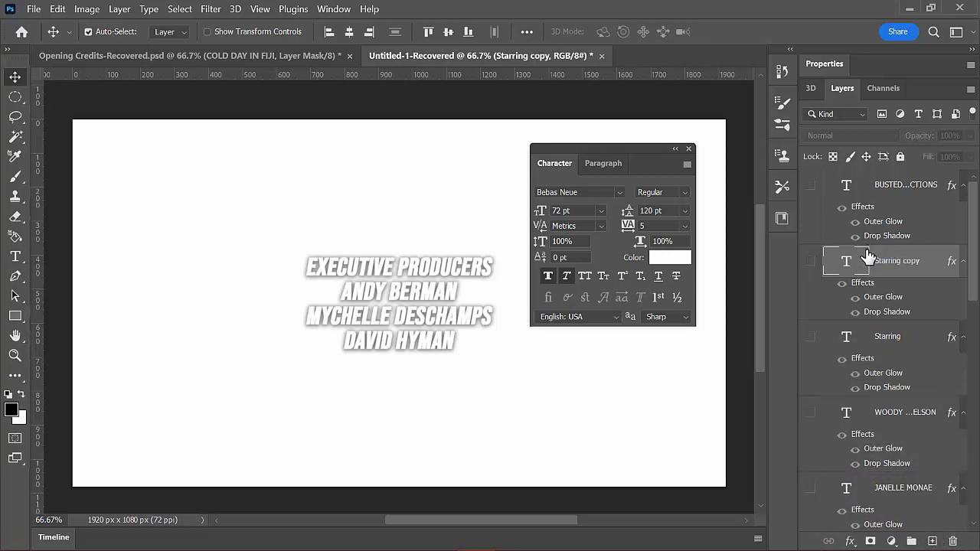
click(811, 261)
scroll(843, 339, down, 8)
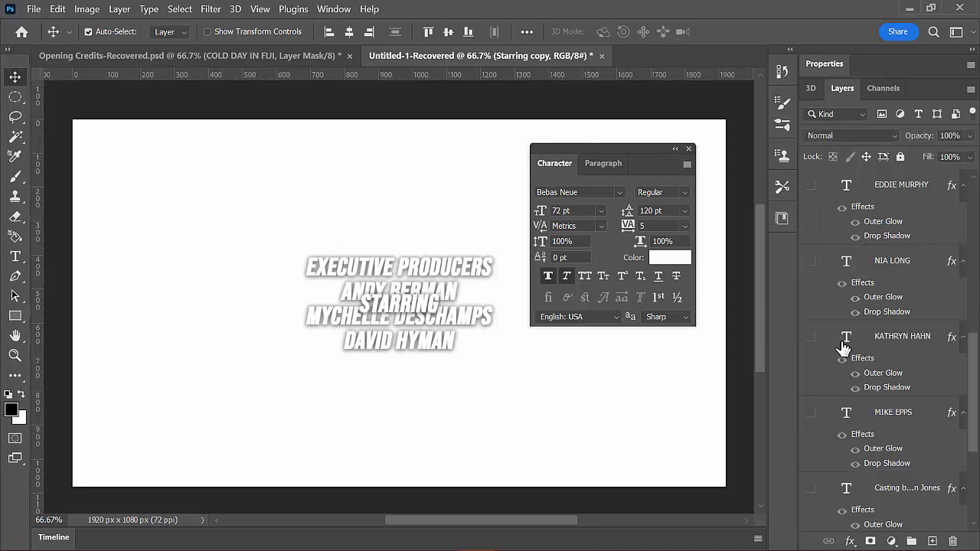
click(811, 367)
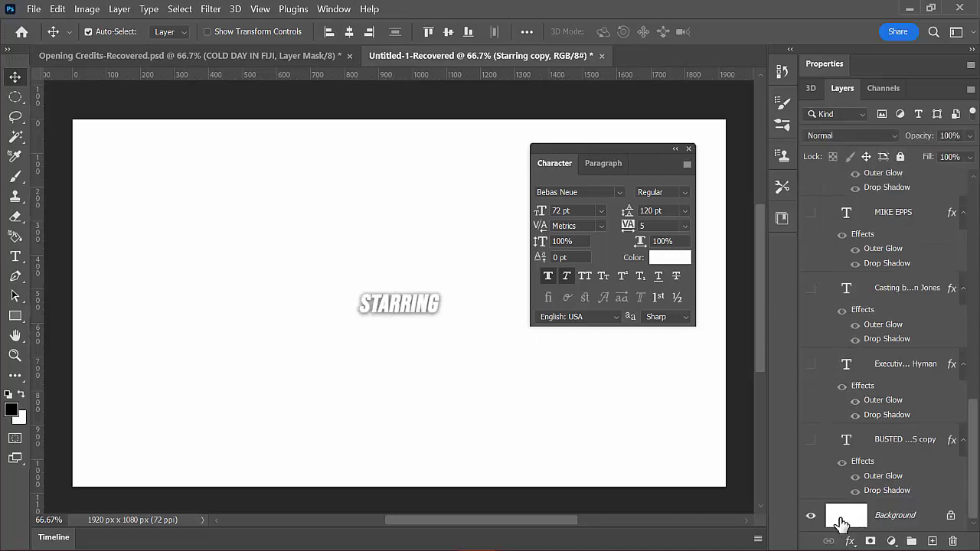
scroll(826, 445, up, 10)
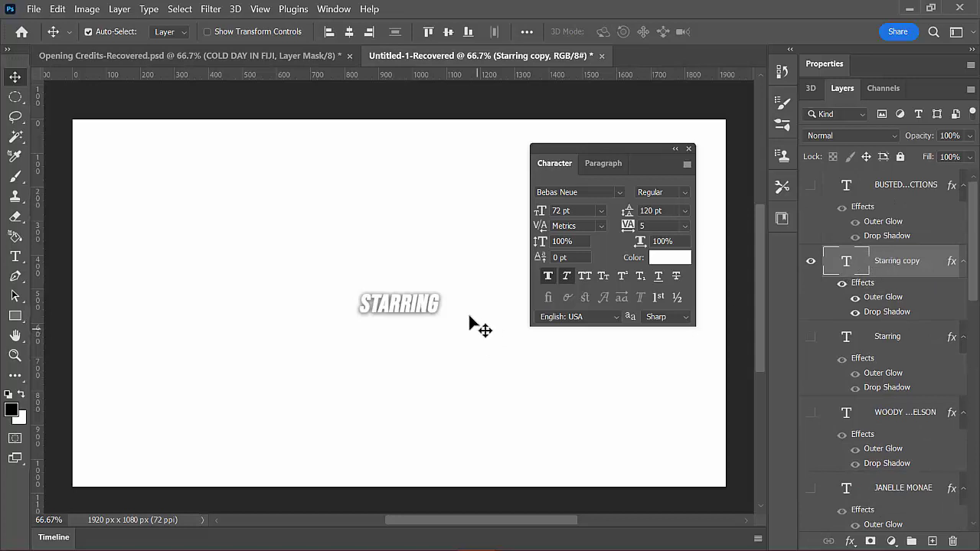
In the Google Docs credits list, select the words COLD DAY IN FIJI
mouse_move(430, 529)
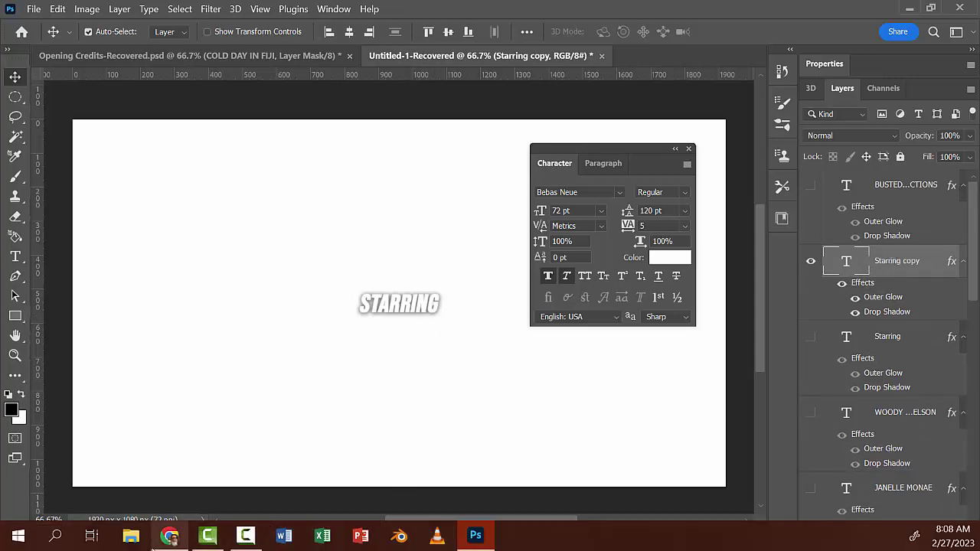
click(159, 541)
scroll(502, 308, up, 2)
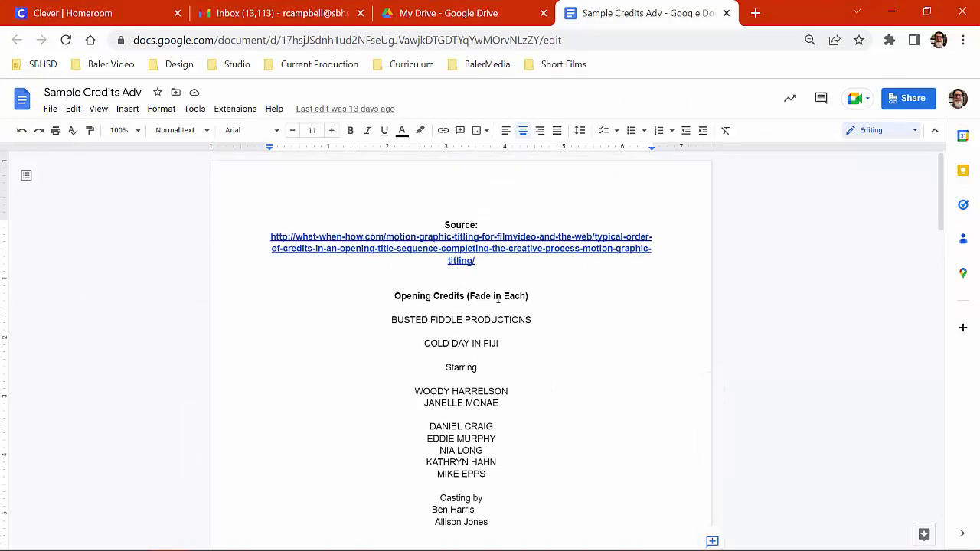
click(516, 343)
shift+click(414, 337)
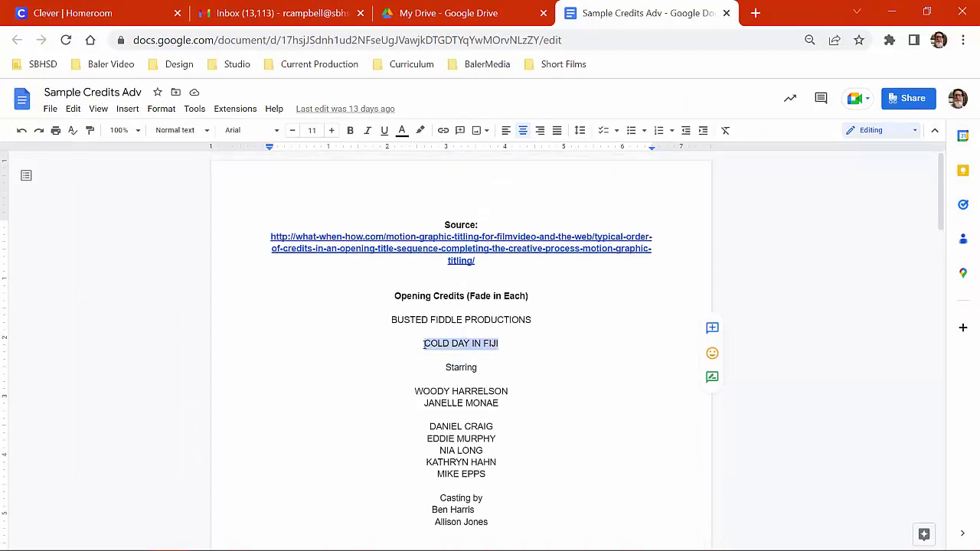
click(524, 339)
shift+click(432, 335)
triple_click(465, 344)
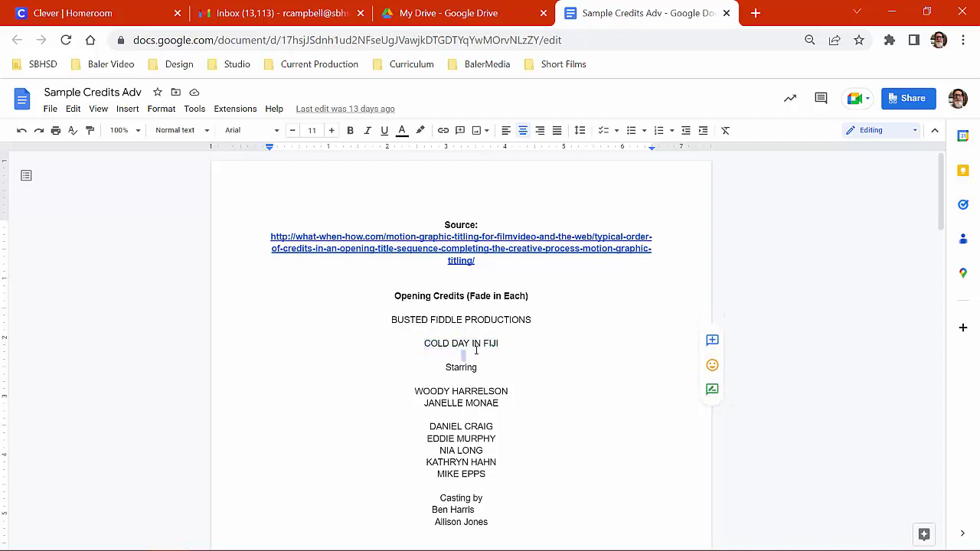
drag(503, 343, 428, 345)
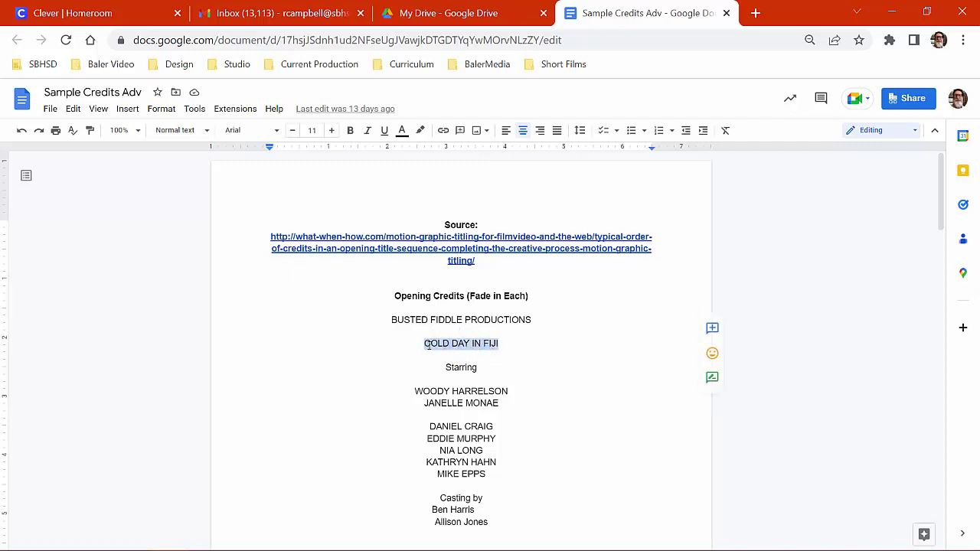
Replace the STARRING text with the pasted COLD DAY IN FIJI and nudge it slightly
mouse_move(526, 518)
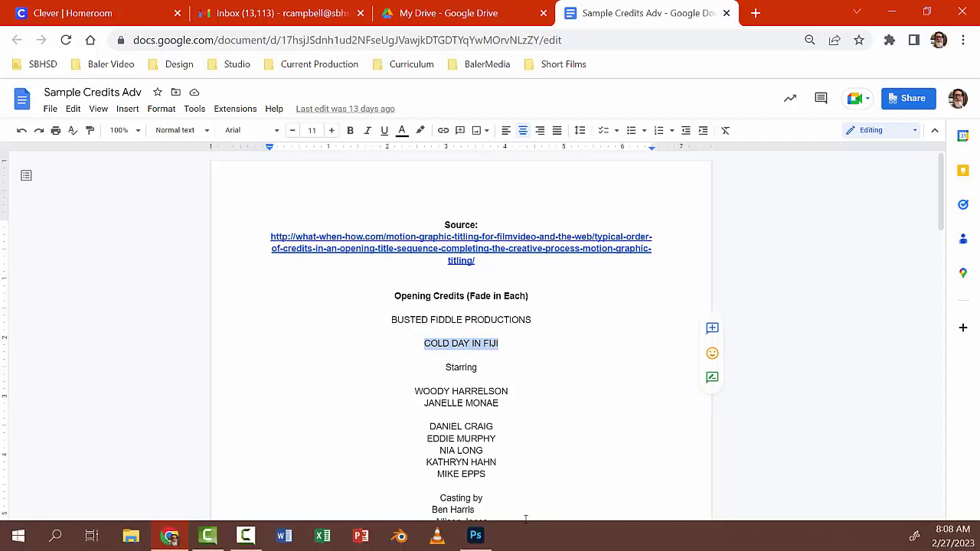
click(476, 536)
double_click(411, 299)
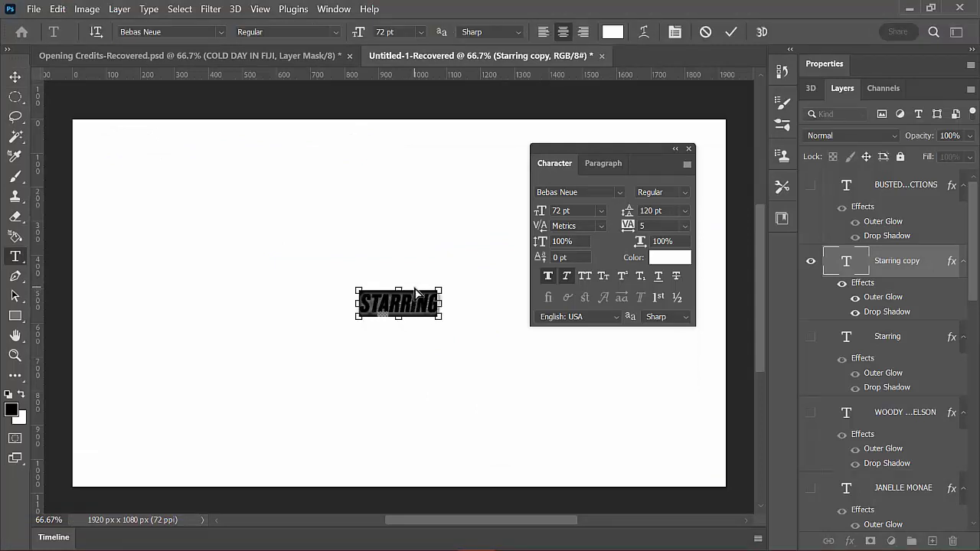
key(ctrl+v)
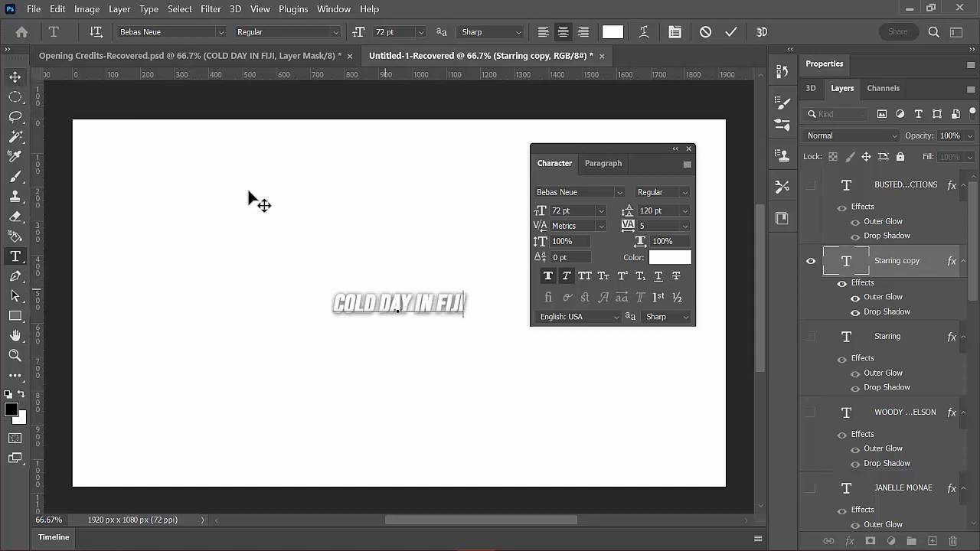
click(16, 77)
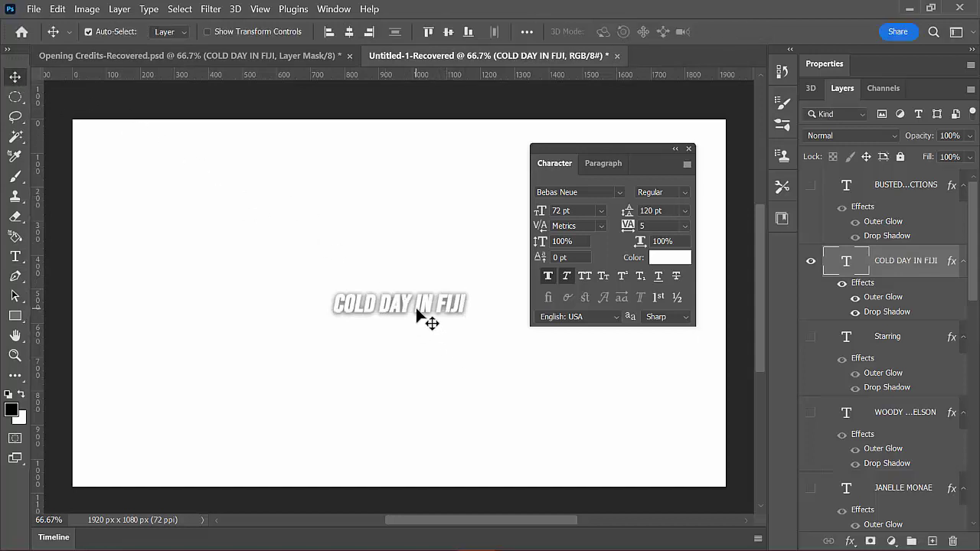
drag(416, 310, 417, 309)
Enlarge the COLD DAY IN FIJI title to 220 pt and close the Character panel
double_click(403, 302)
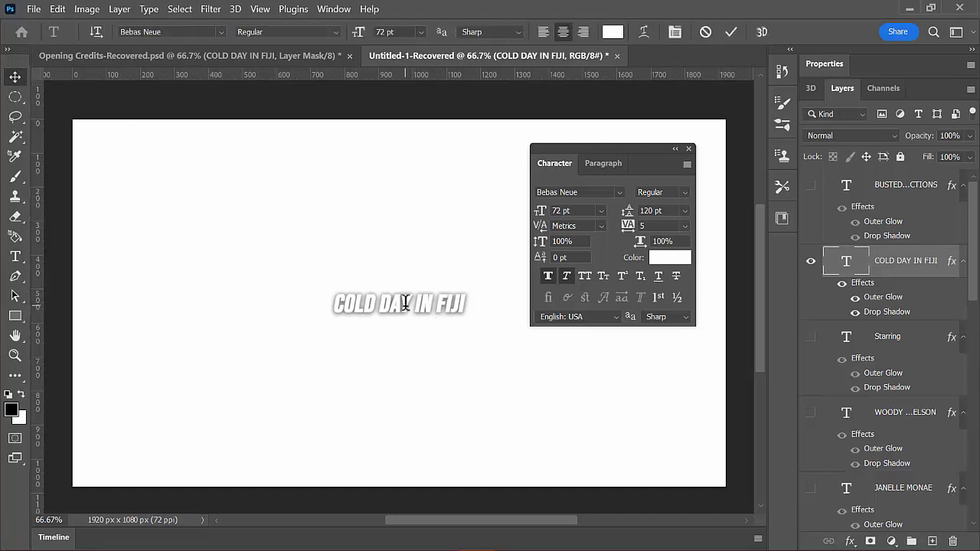
click(421, 33)
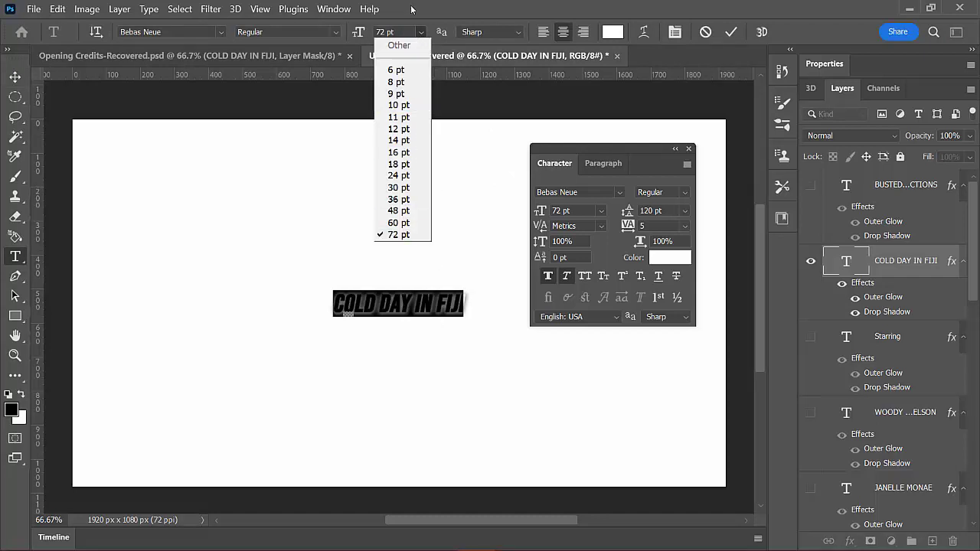
key(super+Left)
click(439, 8)
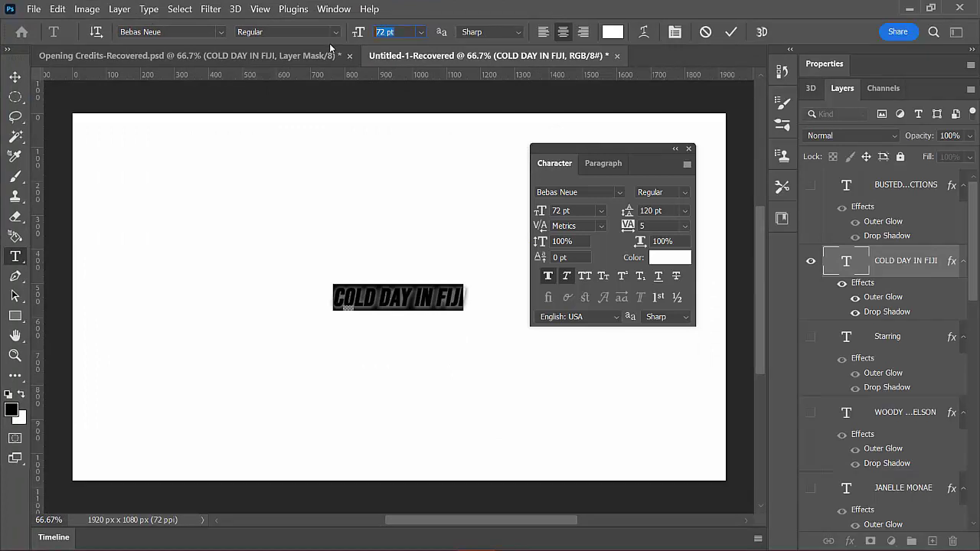
text(220)
key(Return)
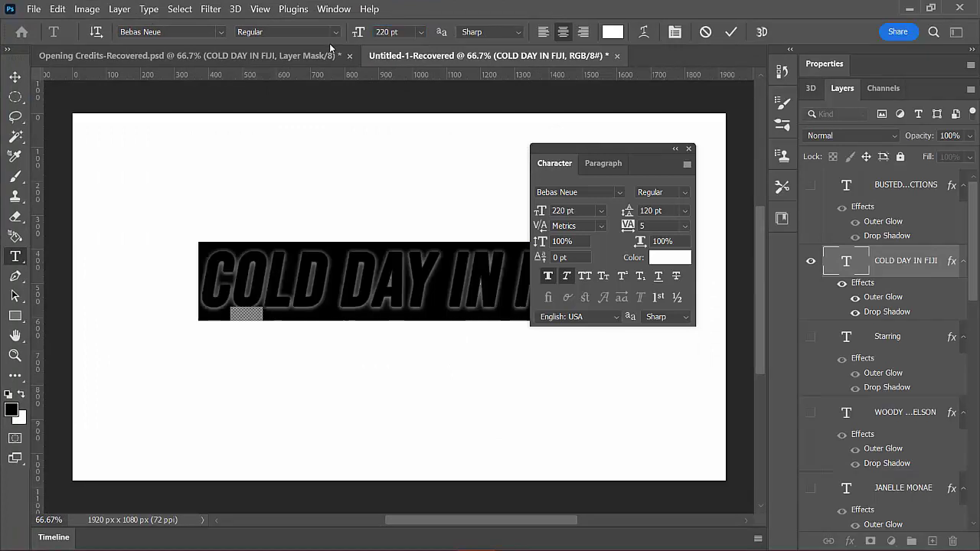
drag(629, 153, 833, 205)
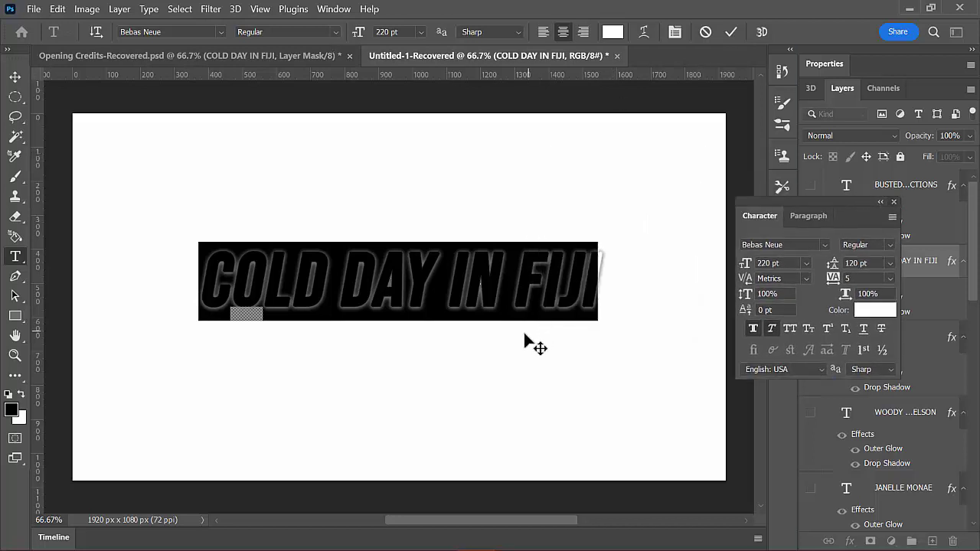
click(894, 203)
click(14, 77)
click(674, 334)
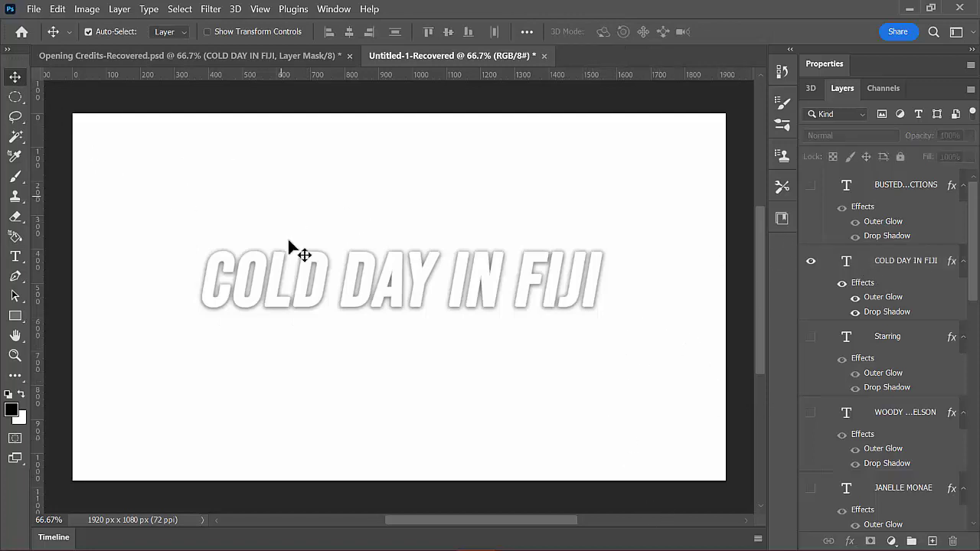
Add a new Layer 1 above the title and fill it with Render > Clouds
click(894, 264)
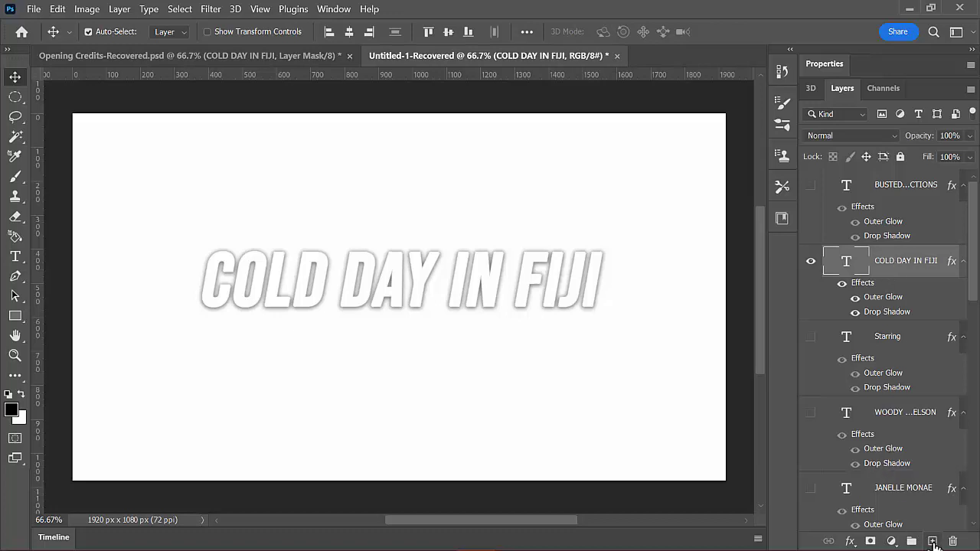
click(933, 541)
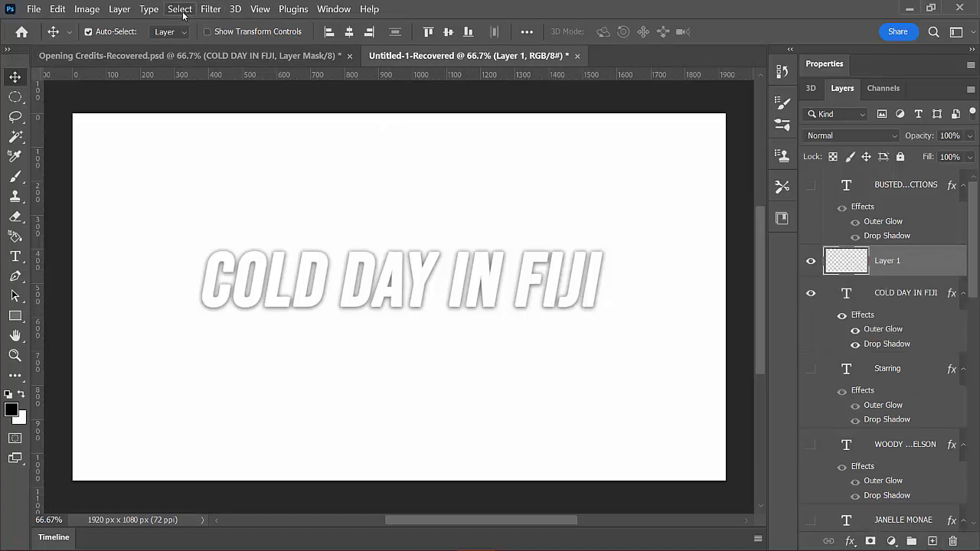
click(210, 11)
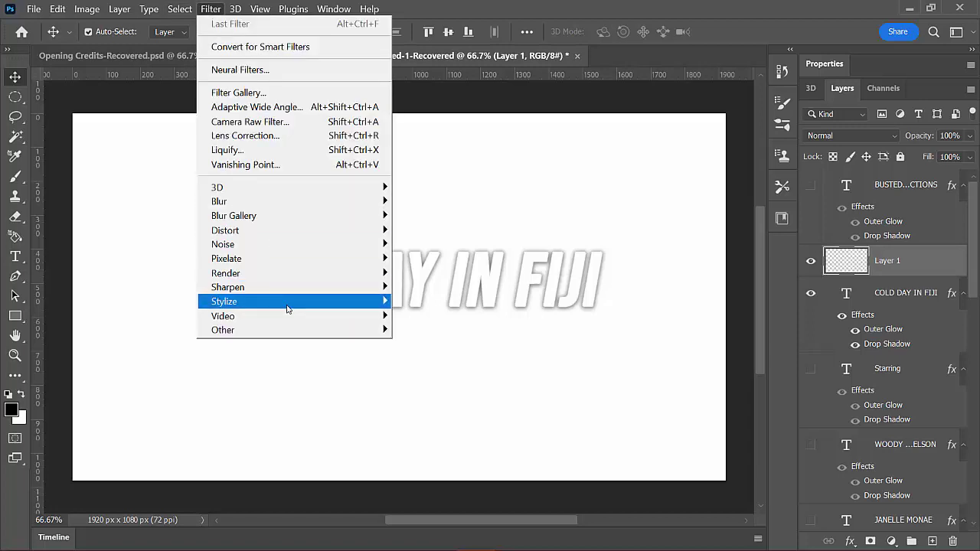
mouse_move(289, 310)
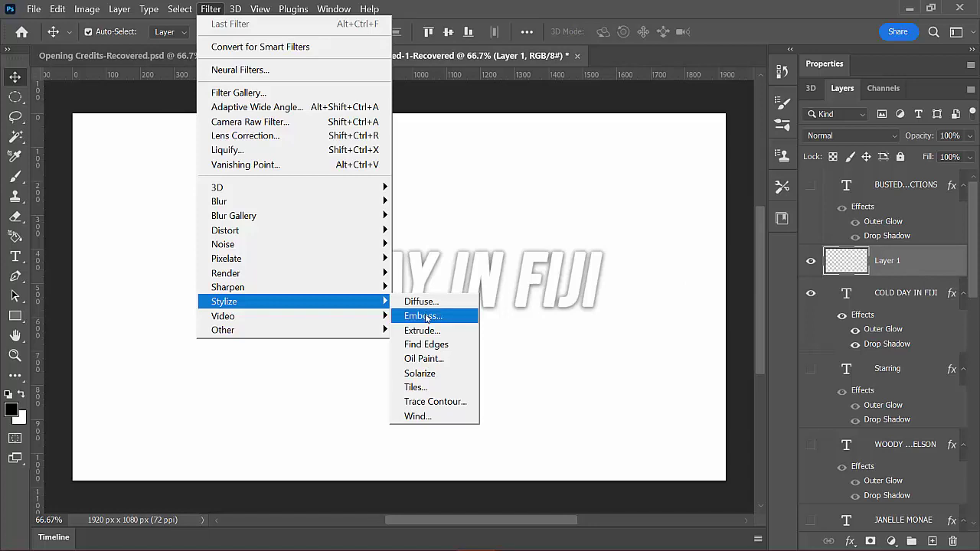
mouse_move(368, 277)
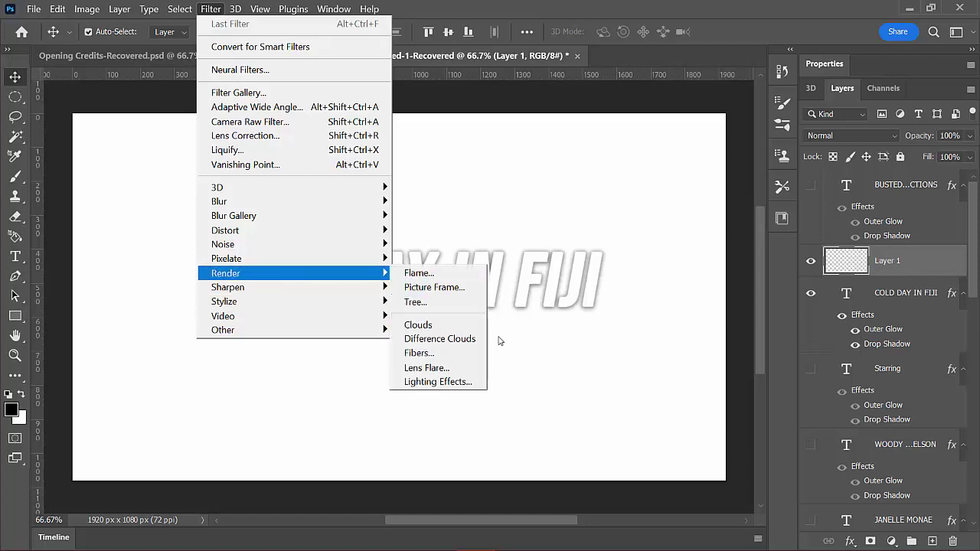
click(441, 326)
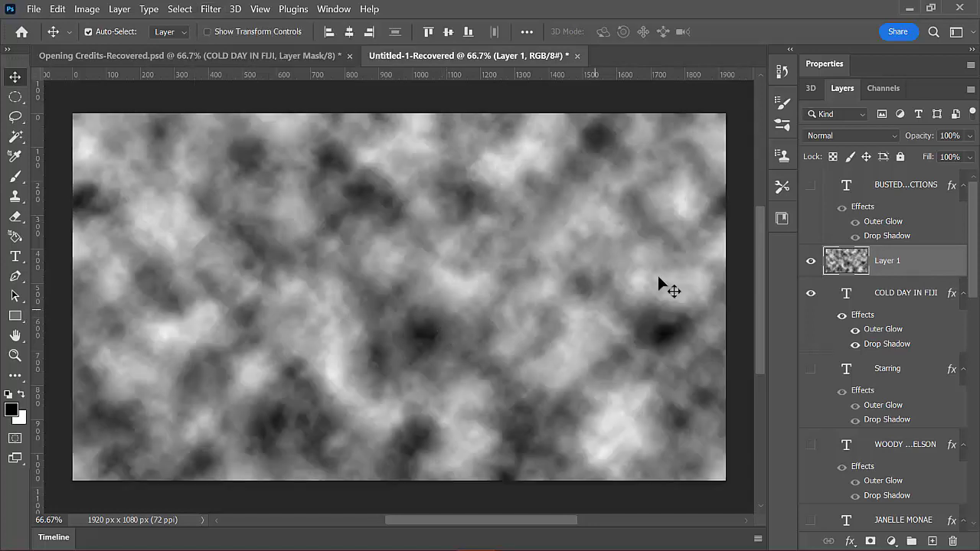
Apply Add Noise at 41.95%, Gaussian, Monochromatic to the clouds layer
click(212, 10)
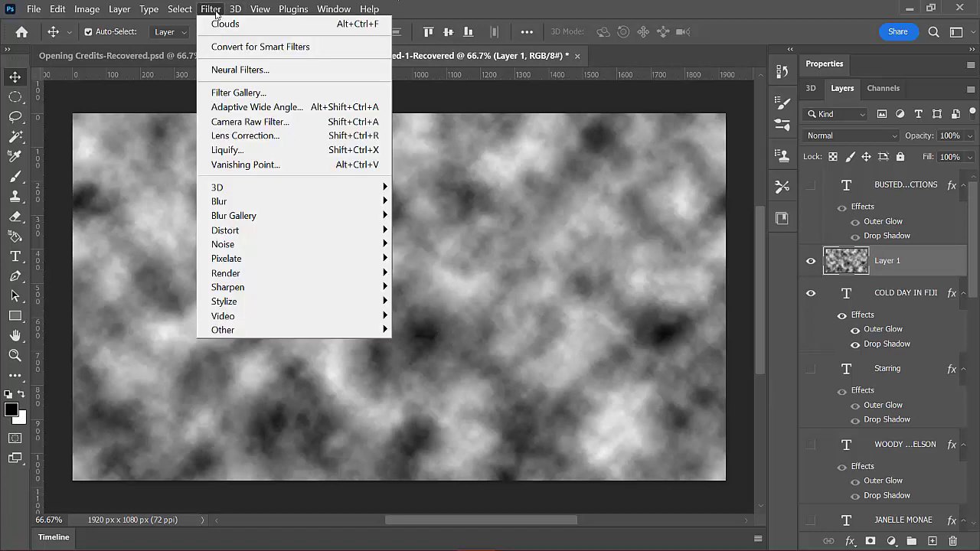
mouse_move(284, 223)
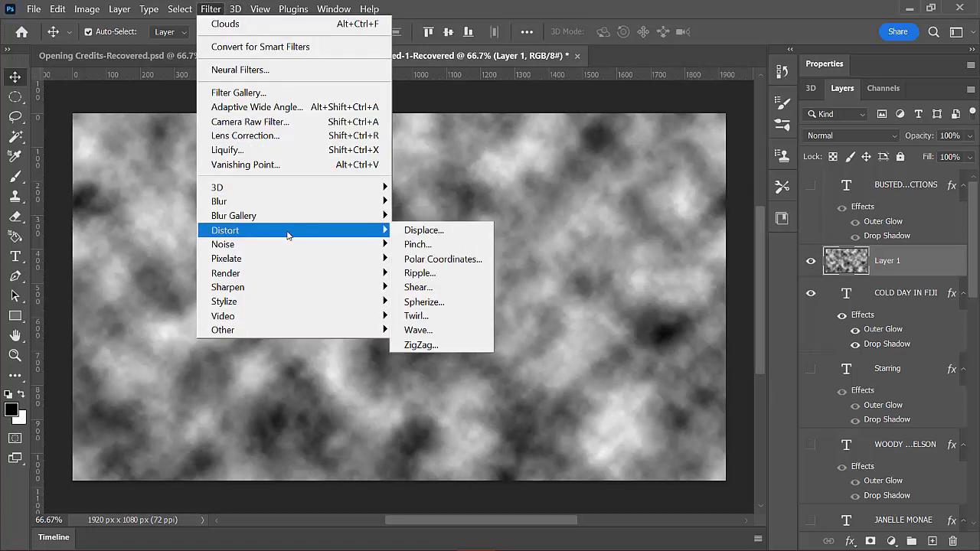
mouse_move(297, 249)
click(426, 244)
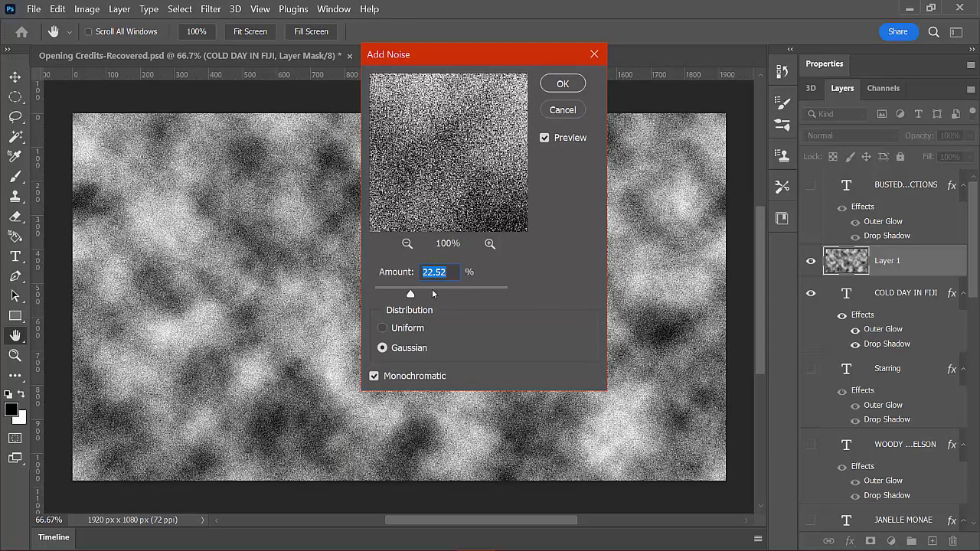
drag(424, 291, 485, 305)
drag(419, 291, 424, 293)
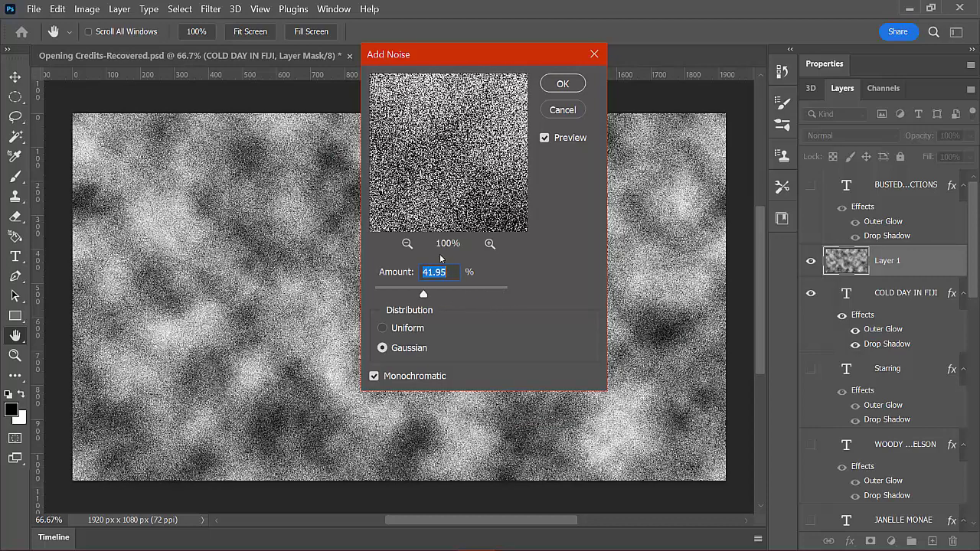
click(560, 84)
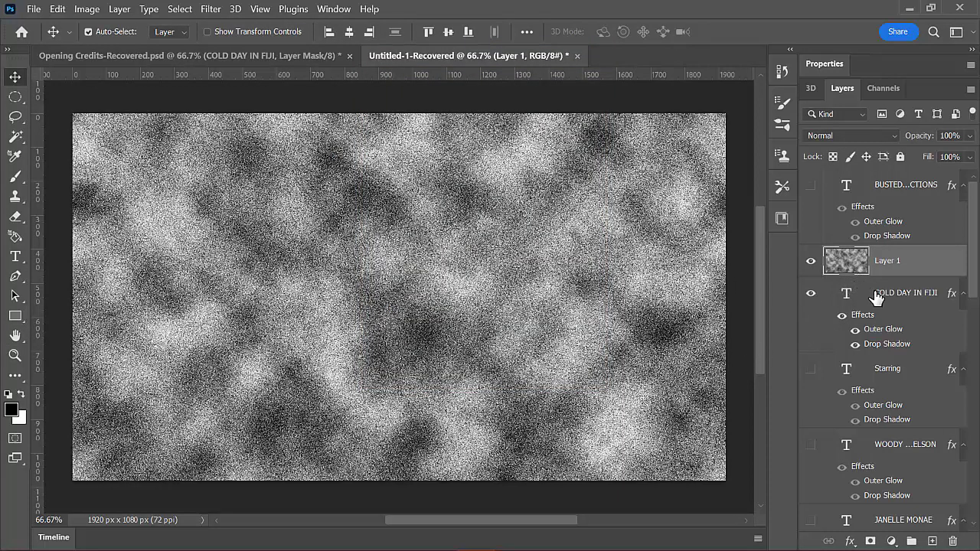
Hide Layer 1 and the title's effects, then Magic Wand the white canvas around the lettering
click(877, 296)
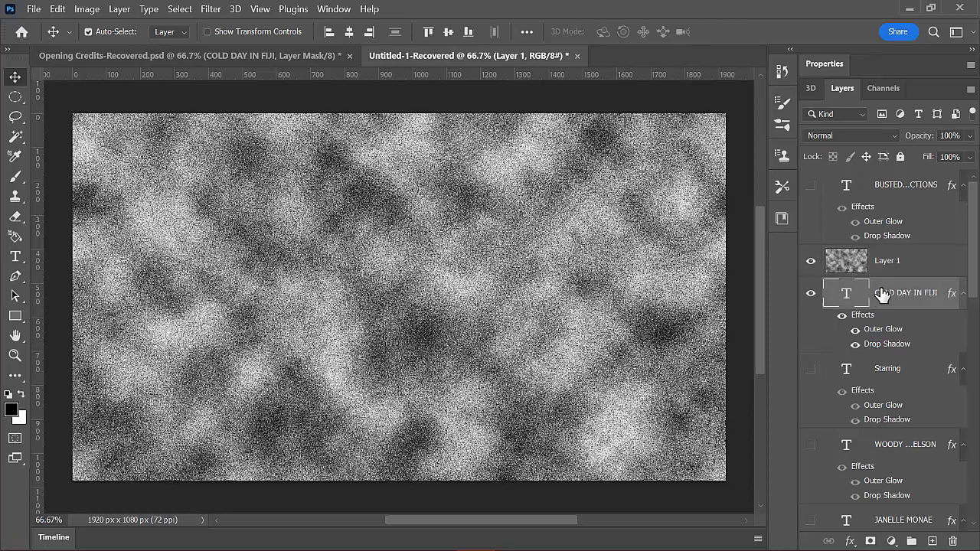
click(812, 263)
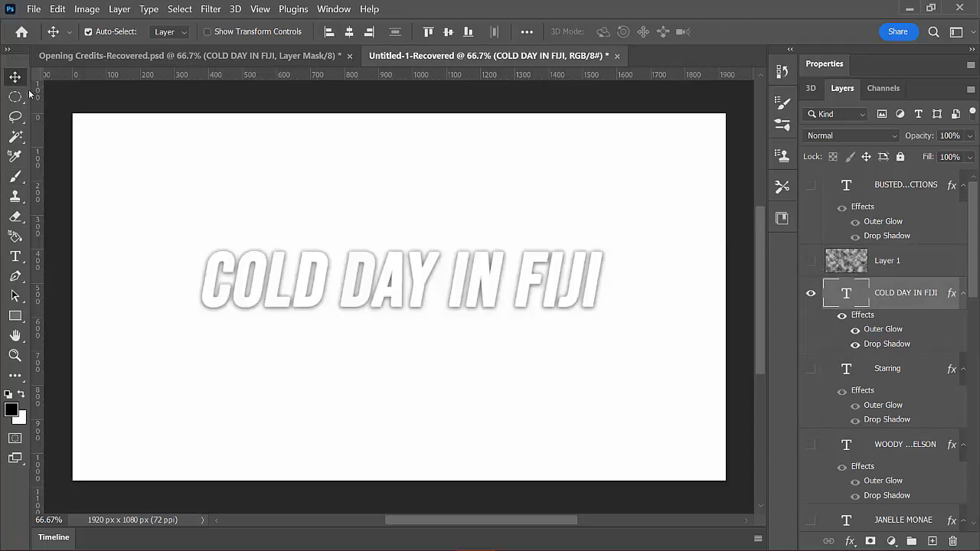
click(19, 141)
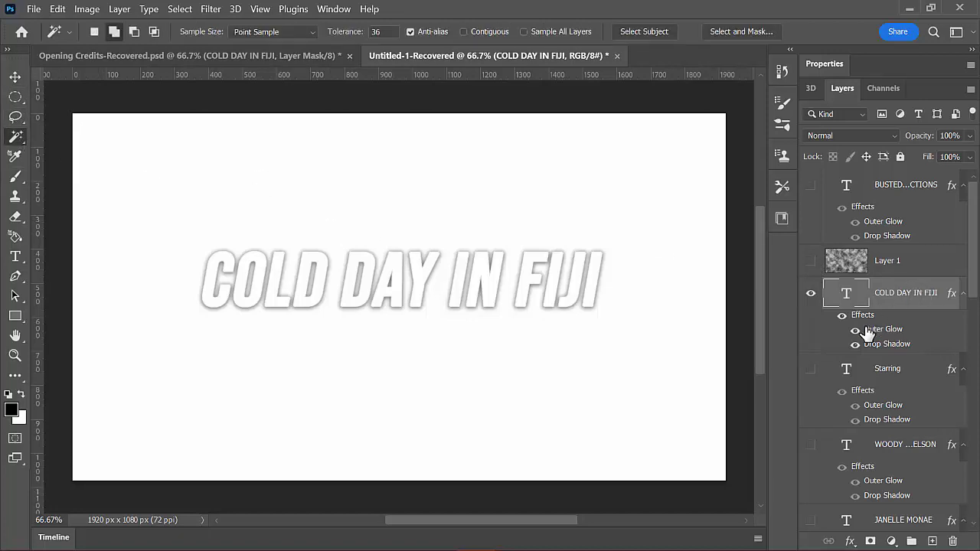
click(843, 316)
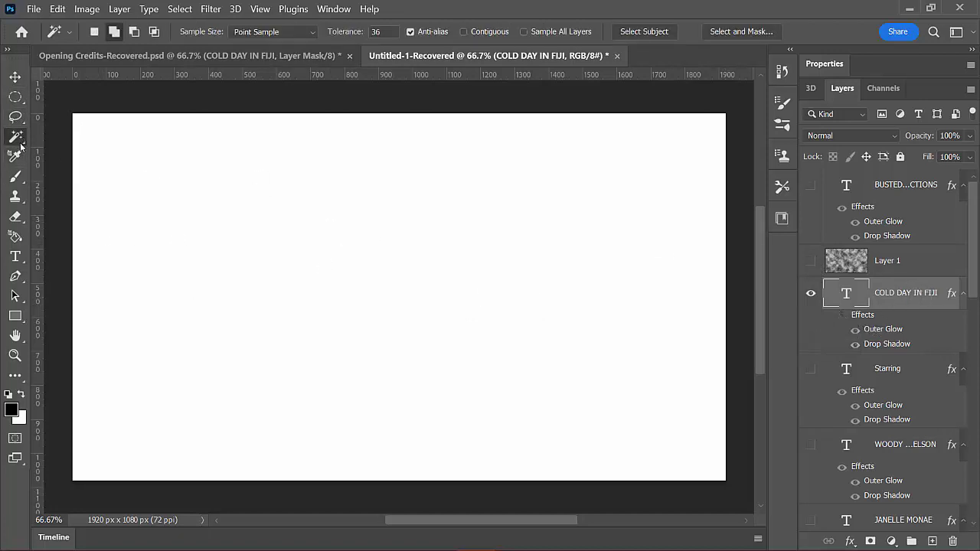
click(273, 150)
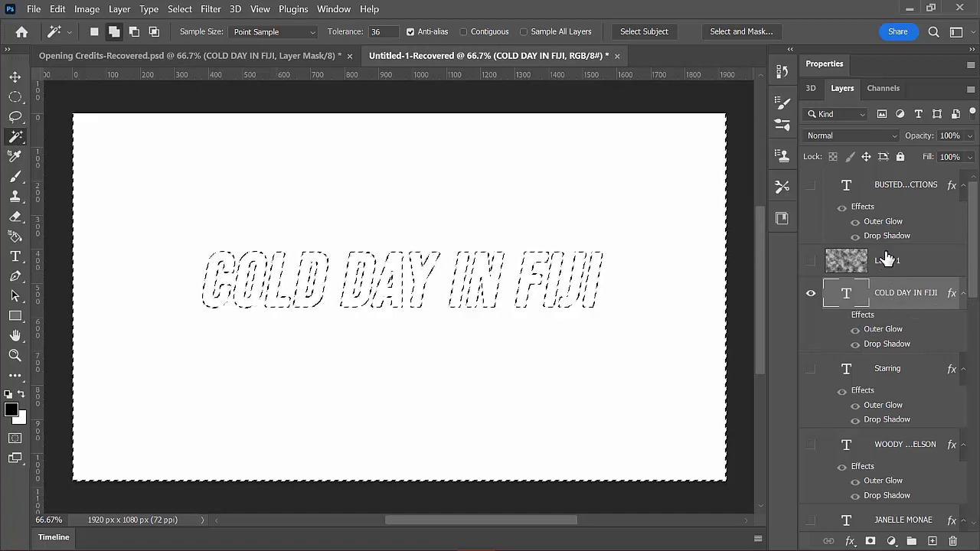
Show Layer 1 again and make it a clipping mask on the title
click(835, 265)
click(811, 262)
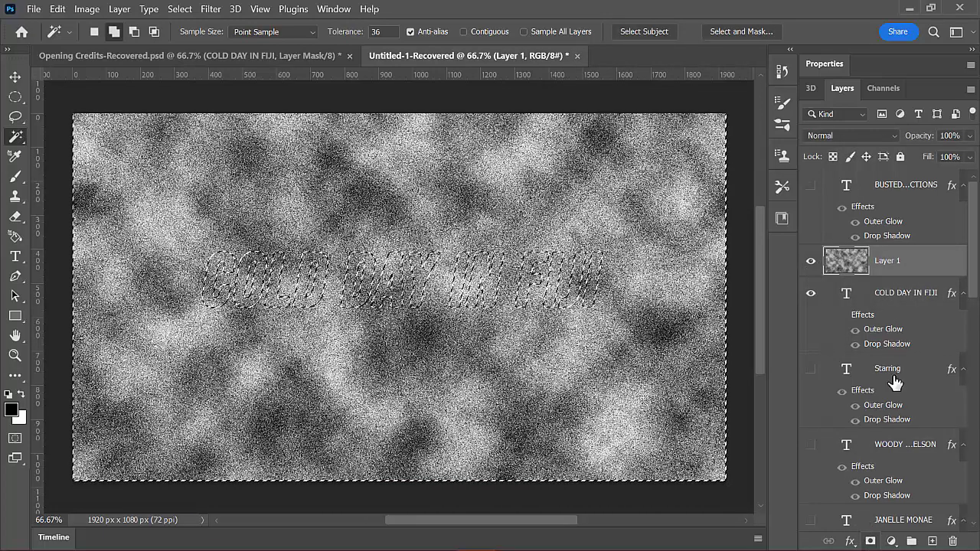
right_click(894, 273)
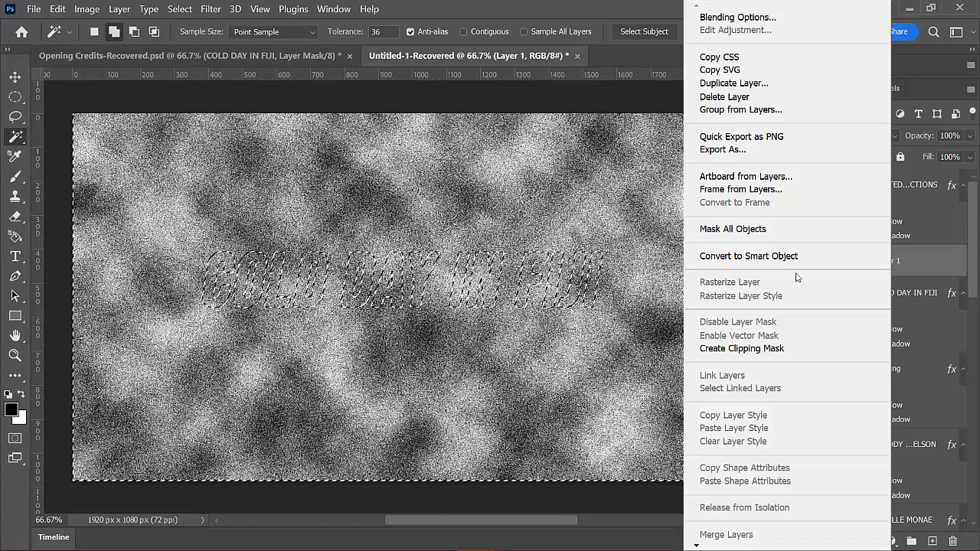
click(759, 351)
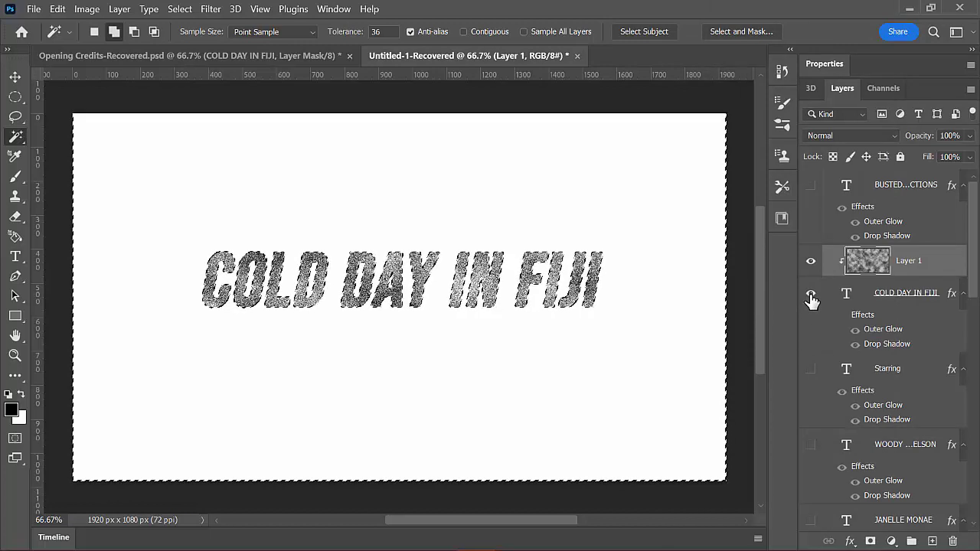
Turn the title's glow and shadow effects back on and deselect everything
right_click(887, 325)
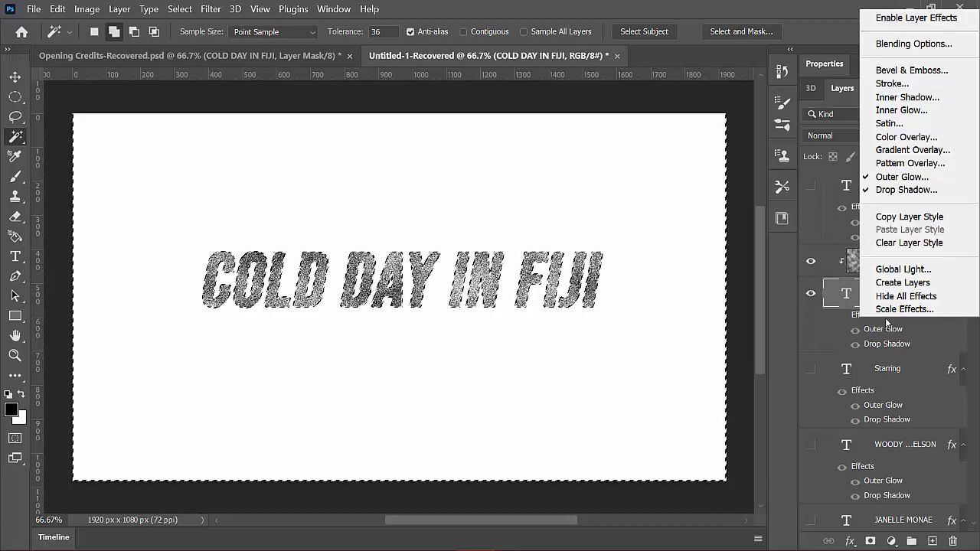
click(823, 330)
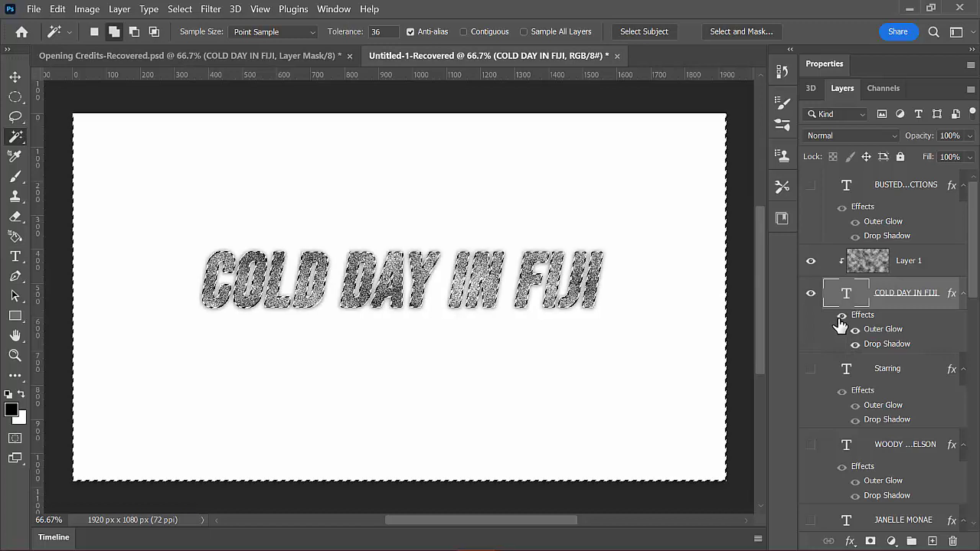
key(ctrl+d)
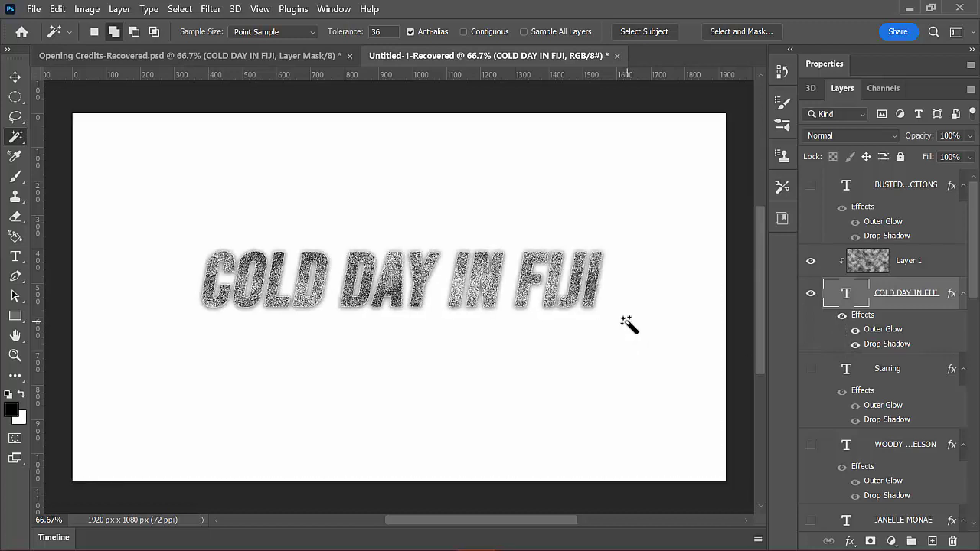
Copy the title's layer style onto Layer 1 and lower its opacity to 27%
right_click(874, 317)
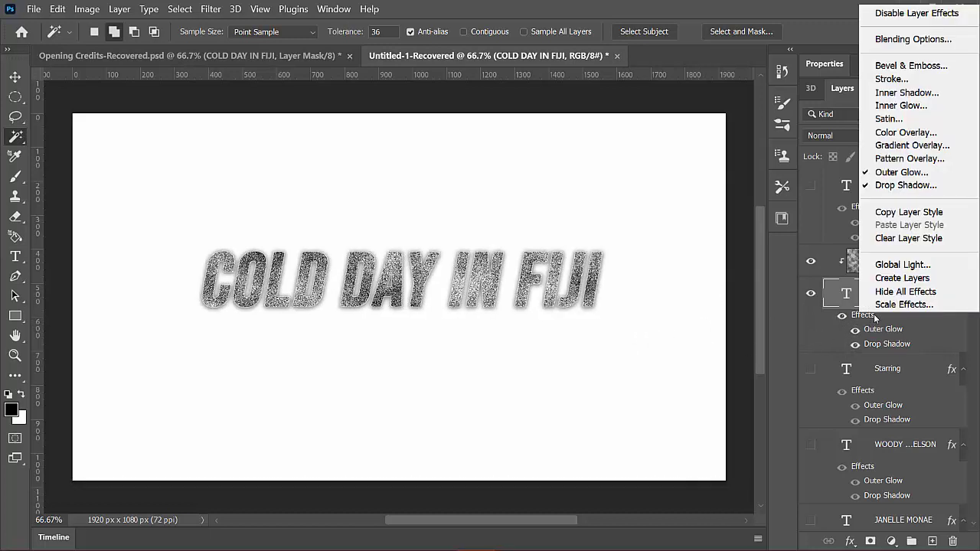
click(919, 214)
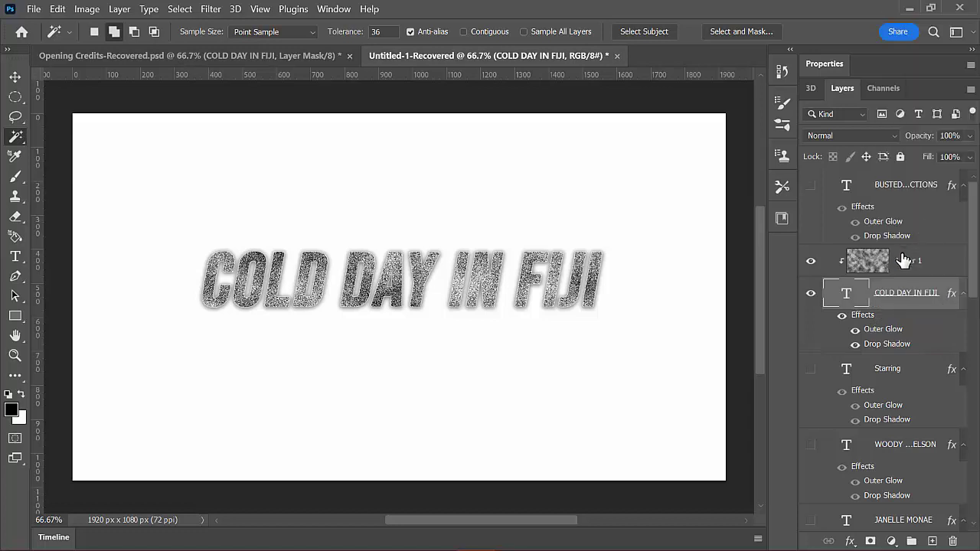
click(905, 258)
right_click(904, 260)
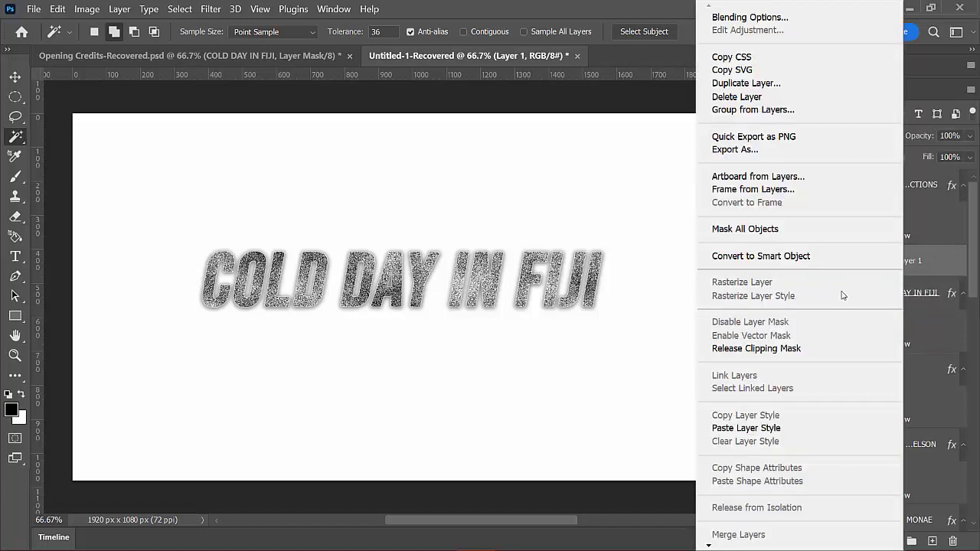
click(766, 428)
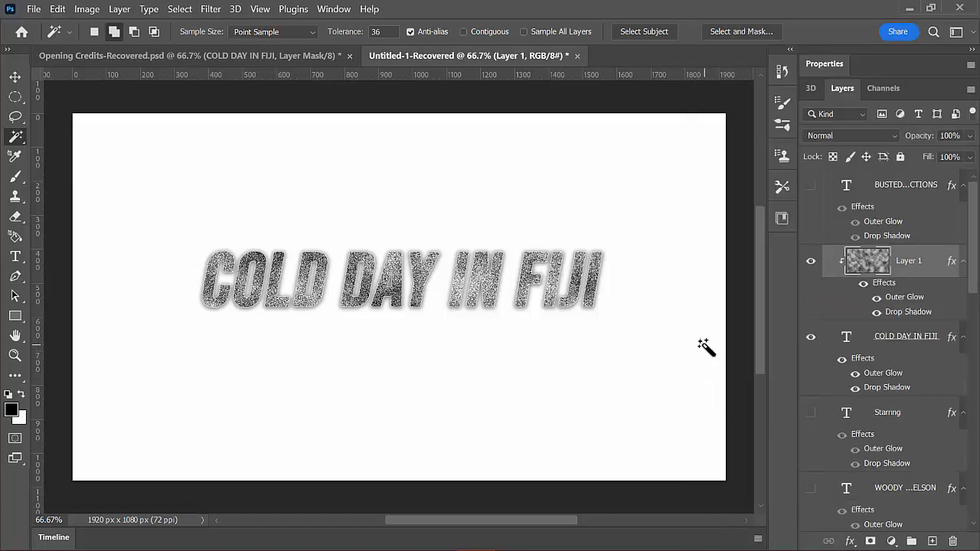
click(970, 136)
drag(967, 159, 910, 155)
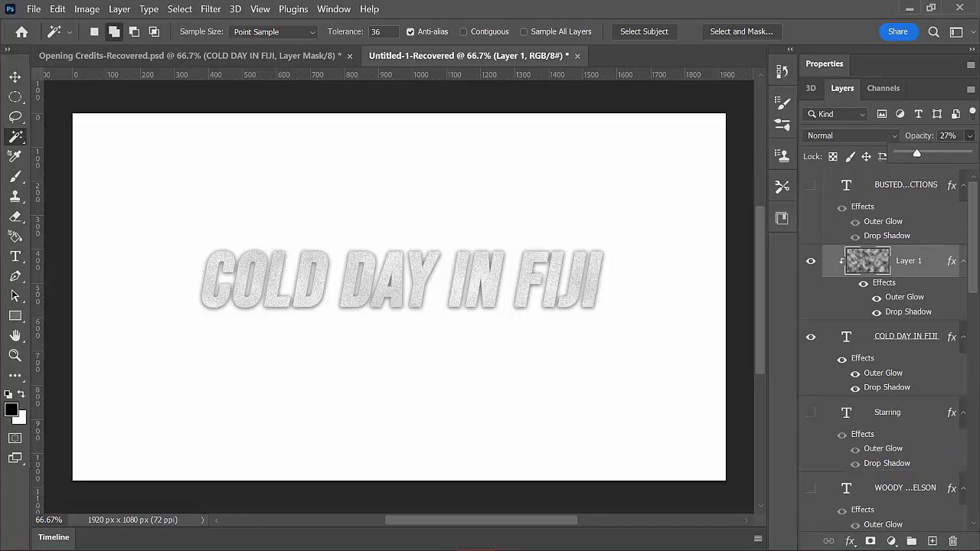
Show the BUSTED FIDDLE PRODUCTIONS, DANIEL CRAIG, JANELLE MONAE and production-company copy credit layers
click(811, 186)
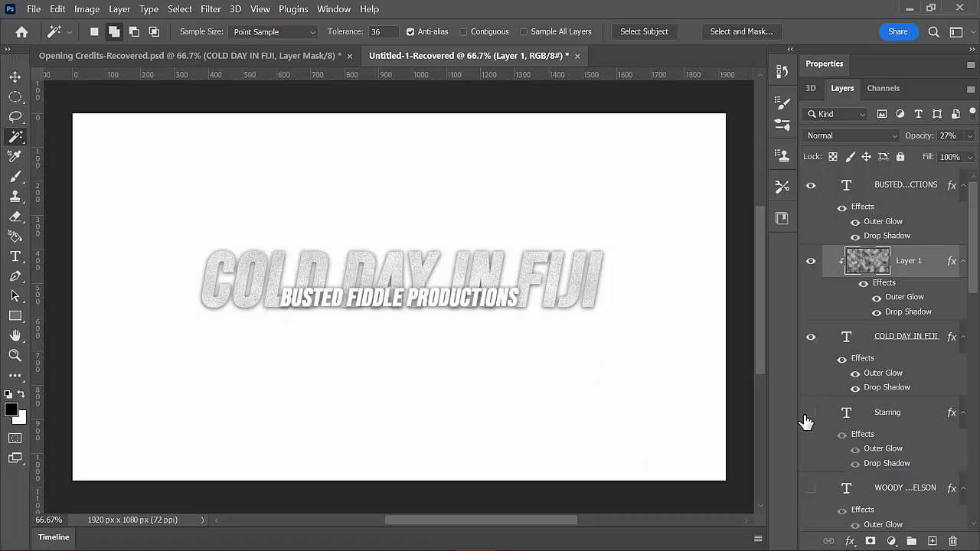
scroll(812, 398, down, 5)
click(811, 261)
click(811, 186)
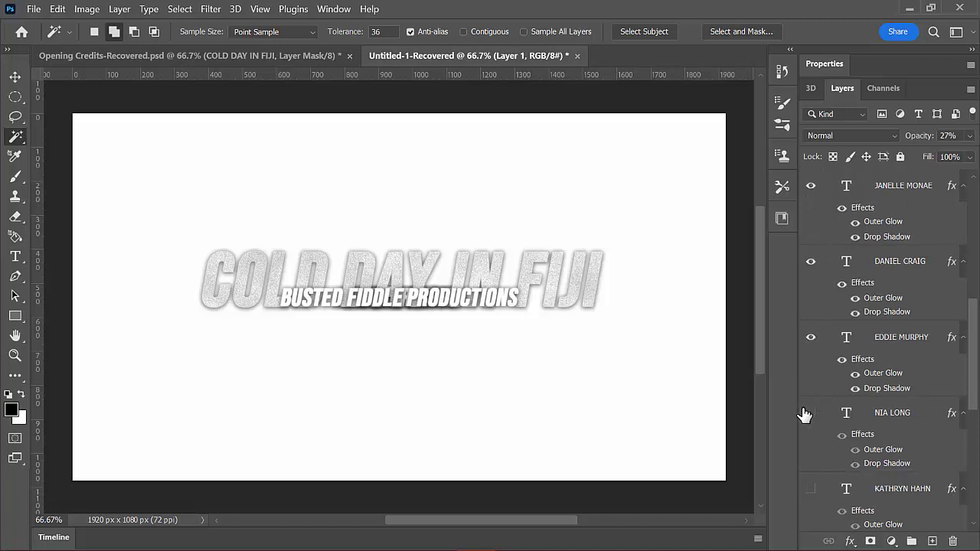
scroll(823, 451, down, 5)
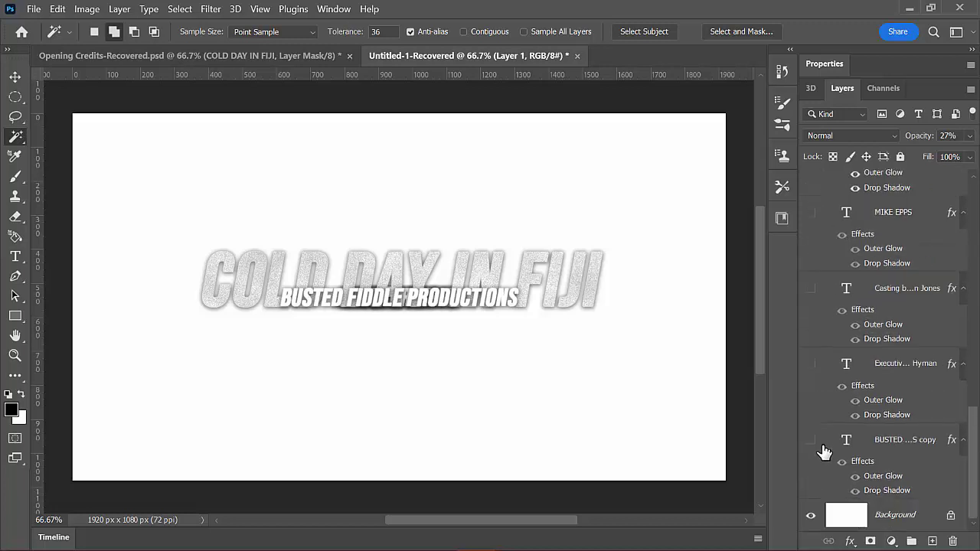
click(812, 440)
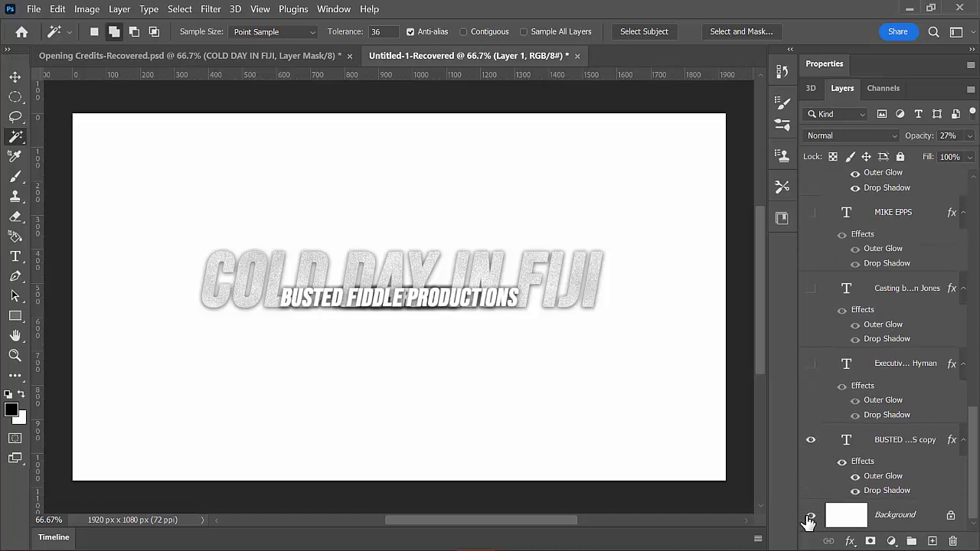
Hide the white Background and show the executive producer, casting, MIKE EPPS and remaining credit layers
click(811, 516)
click(811, 364)
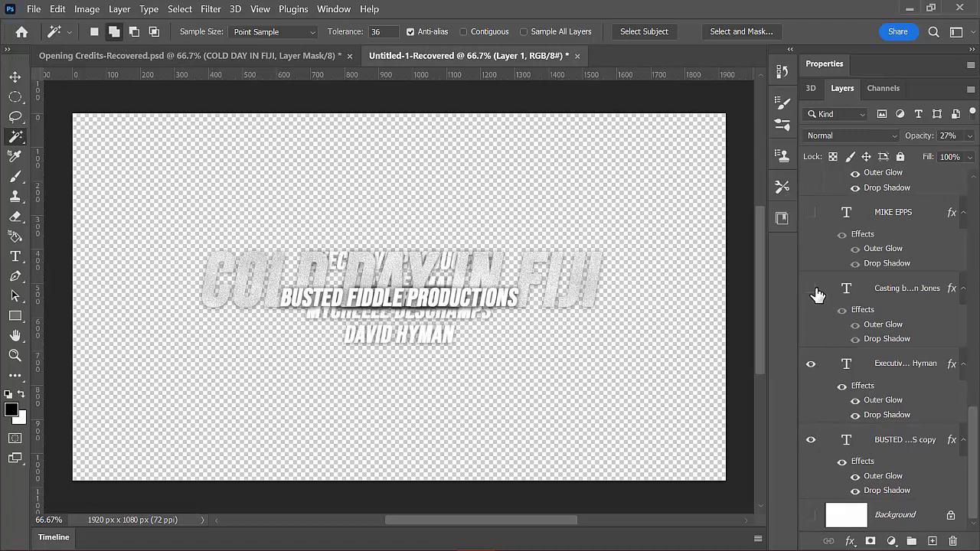
click(811, 289)
scroll(805, 287, up, 3)
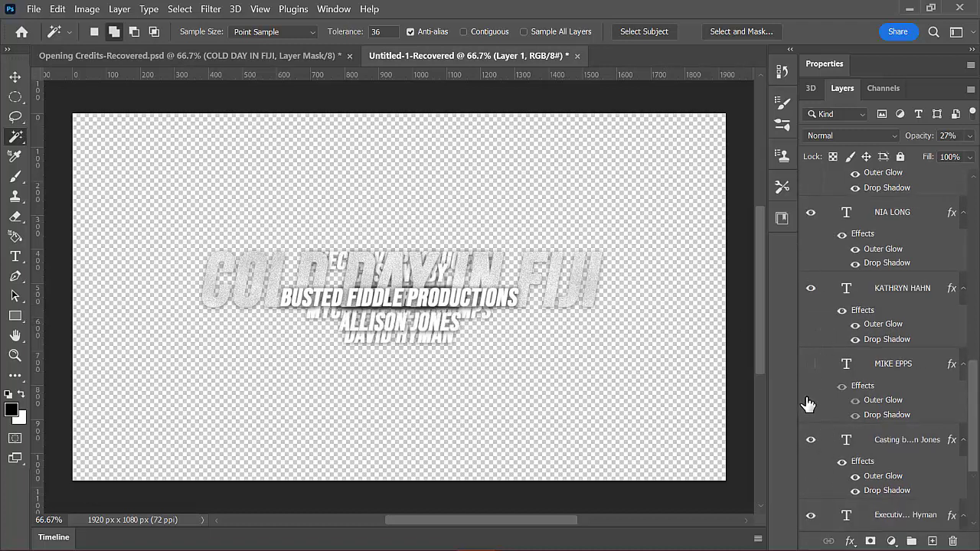
click(812, 366)
scroll(978, 403, down, 2)
scroll(978, 403, up, 6)
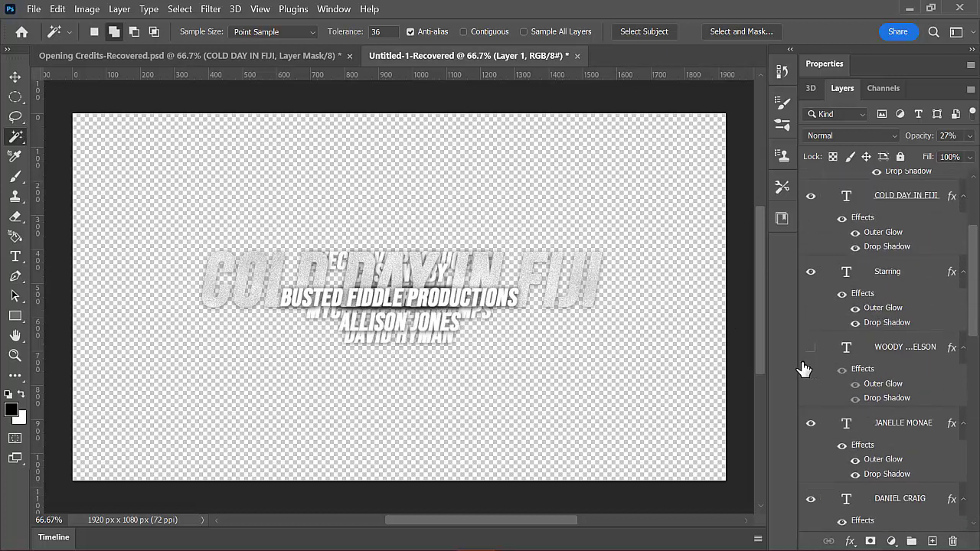
click(810, 348)
scroll(968, 265, up, 4)
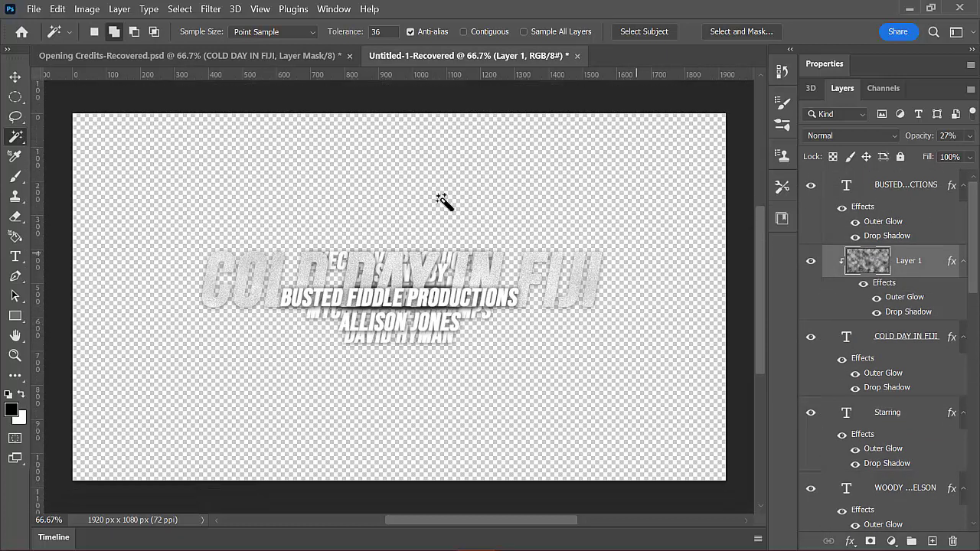
Save a copy named opencredz.psd to My Passport (D:) > 0000 demo titles
click(34, 10)
click(102, 202)
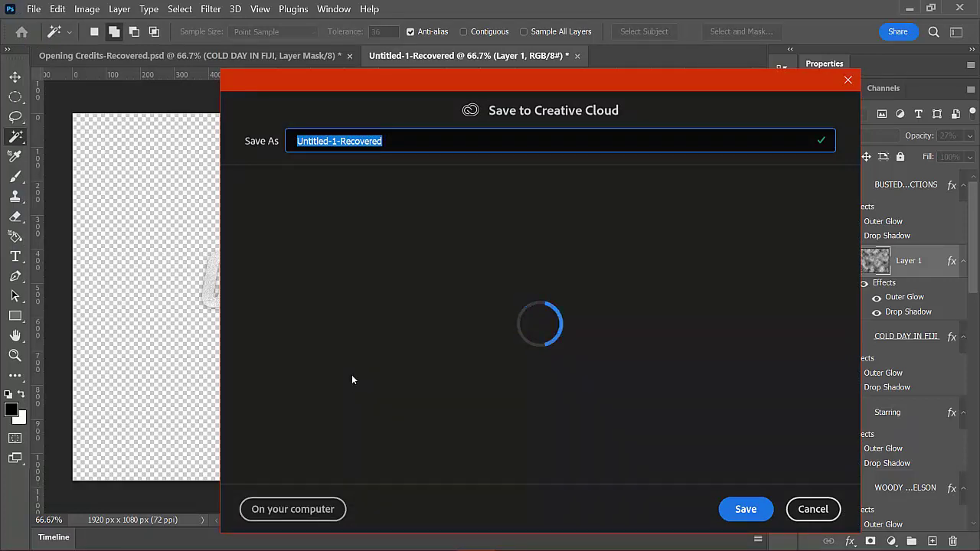
text(opencr)
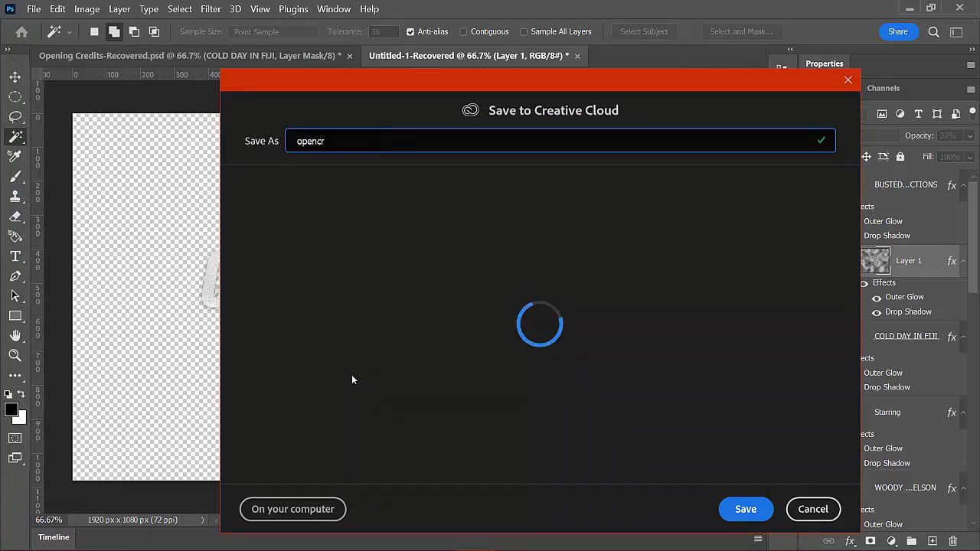
text(ed2)
click(291, 512)
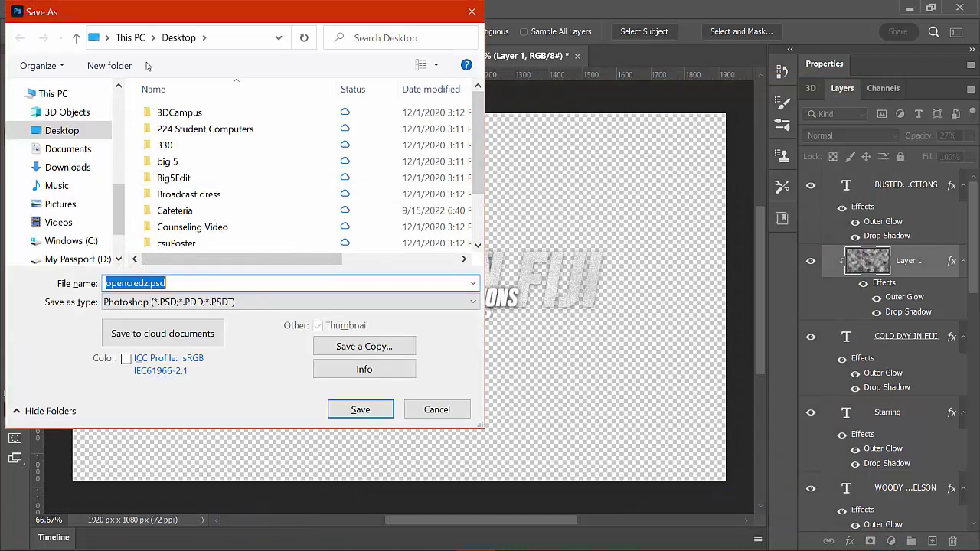
click(80, 262)
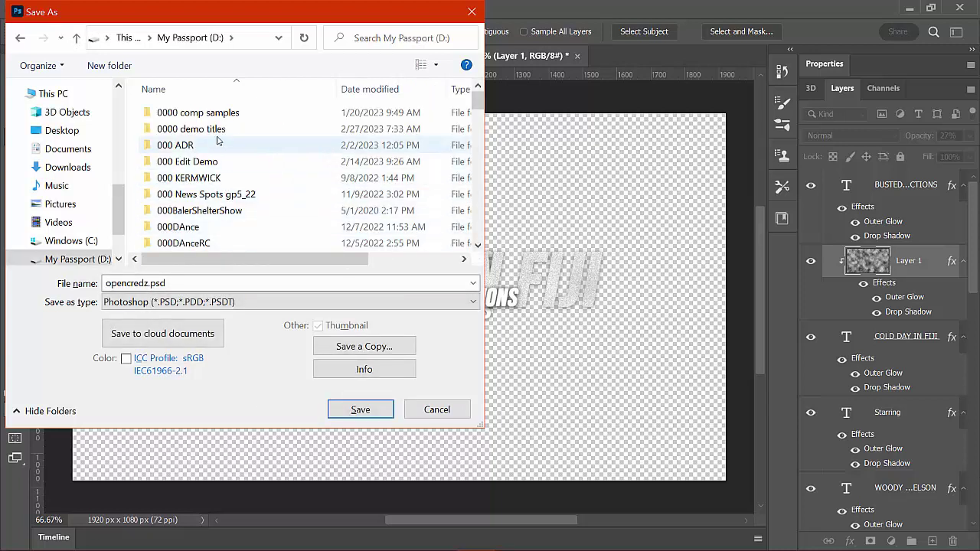
double_click(215, 130)
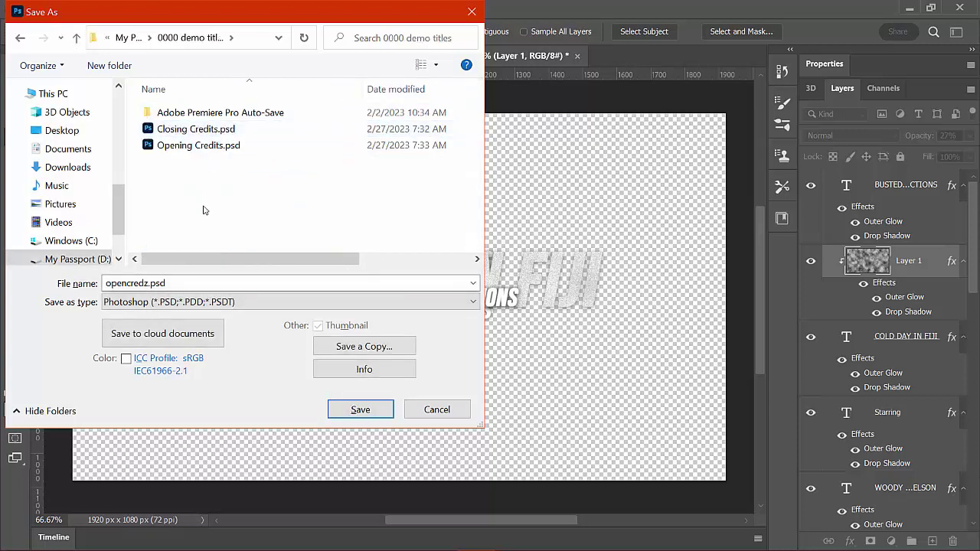
click(350, 406)
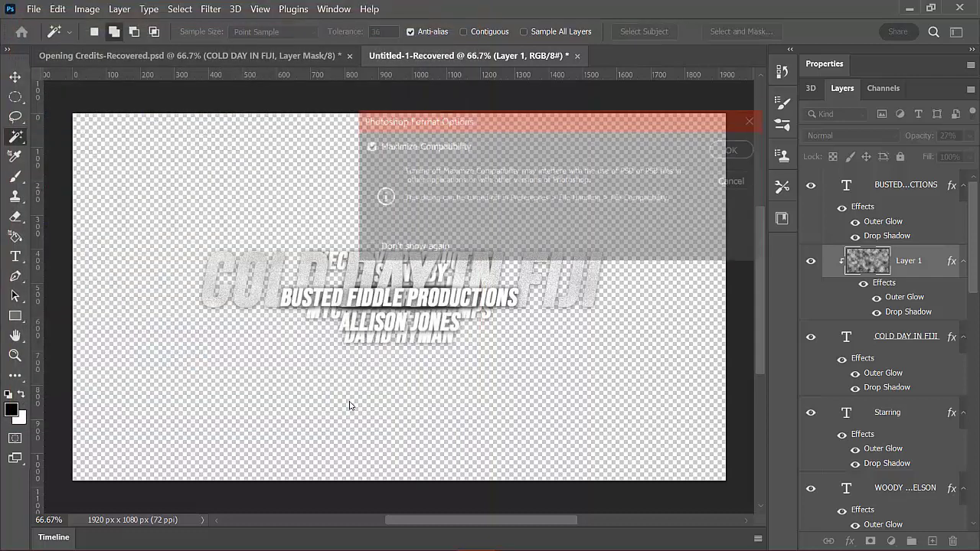
Accept the Maximize Compatibility prompt, then create a new HDTV 1080p 1920 × 1080 document
click(727, 152)
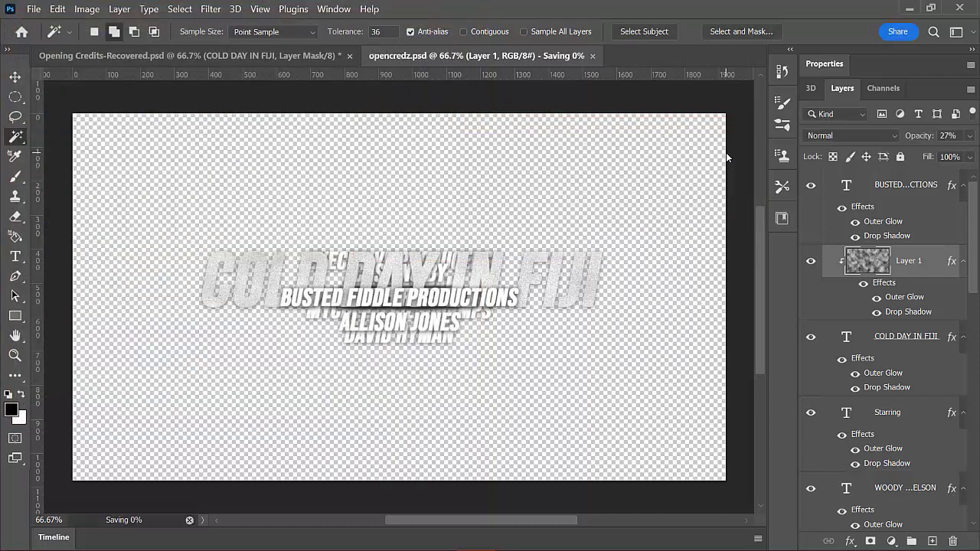
click(32, 9)
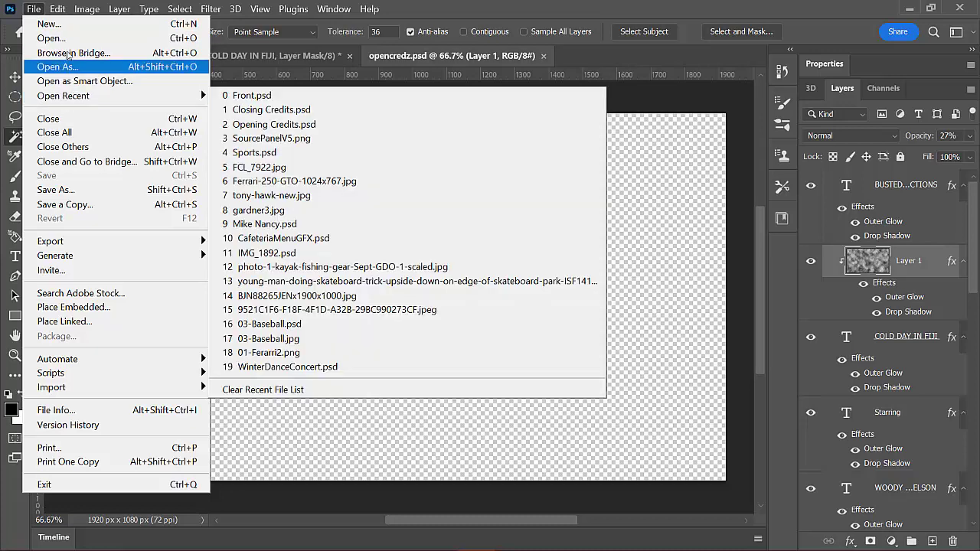
click(68, 29)
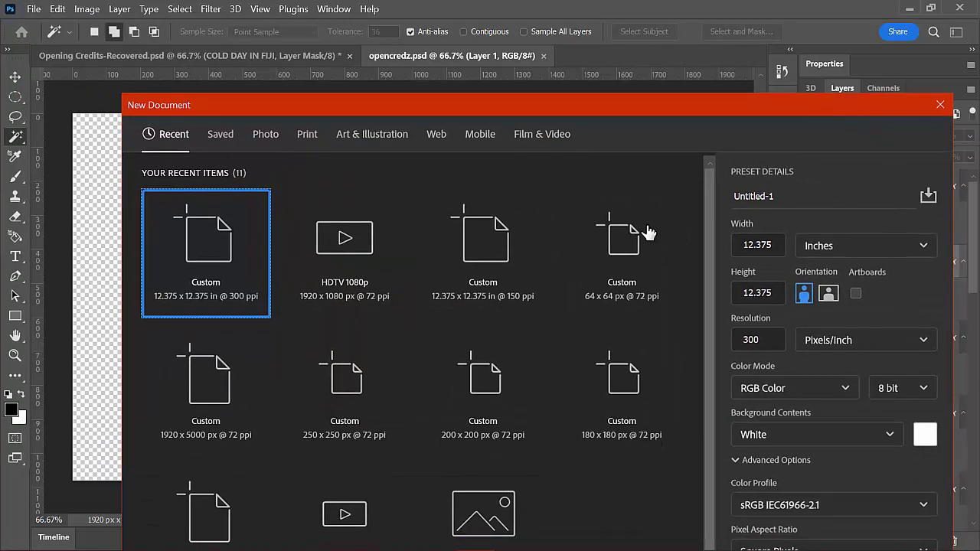
click(541, 134)
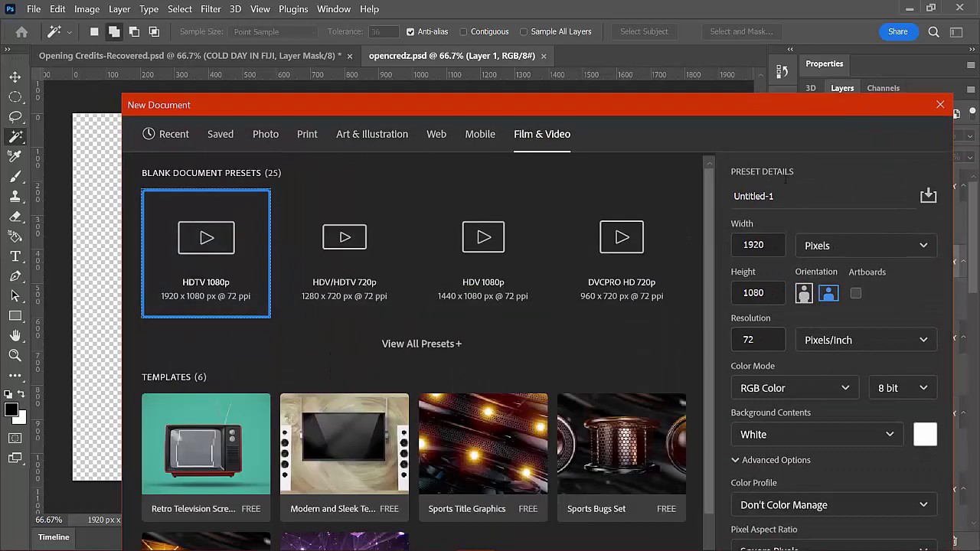
drag(778, 111, 717, 58)
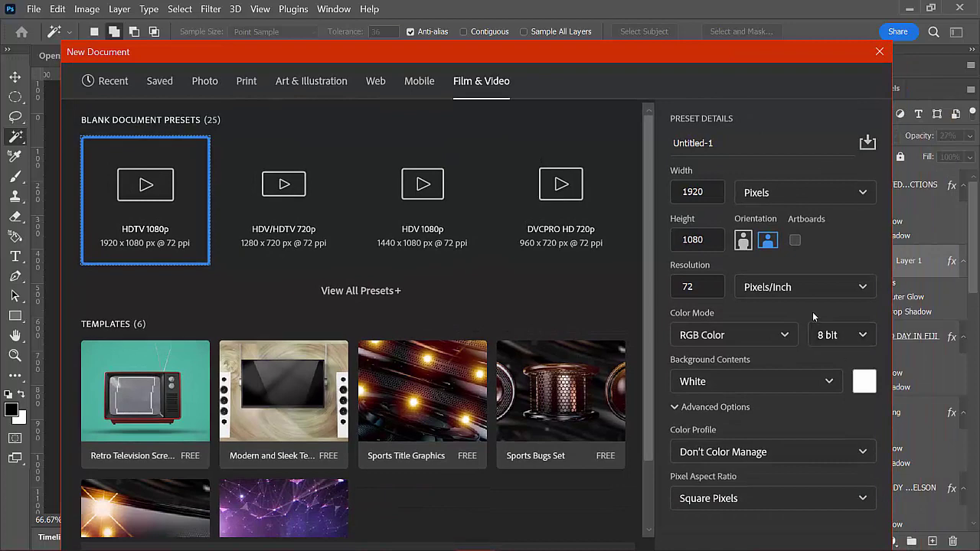
key(Return)
mouse_move(427, 546)
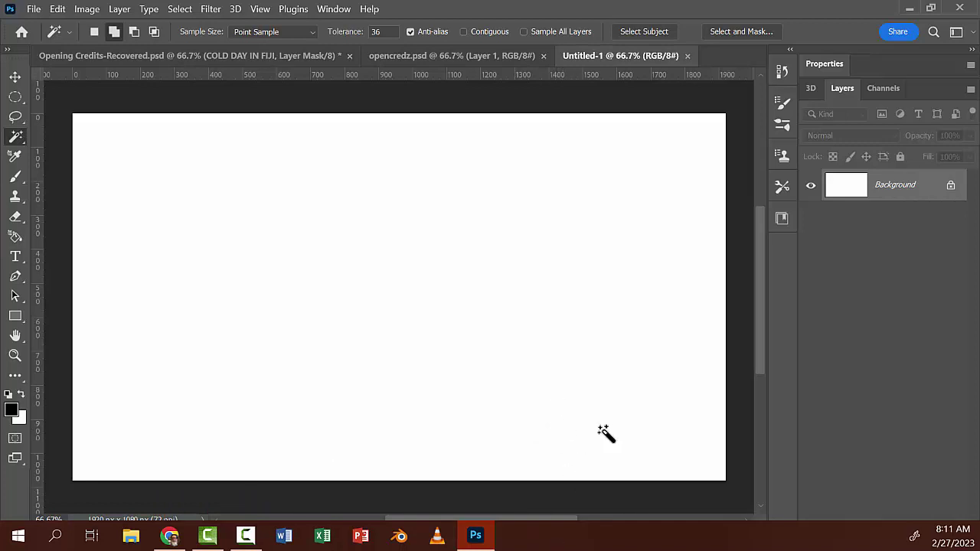
click(510, 56)
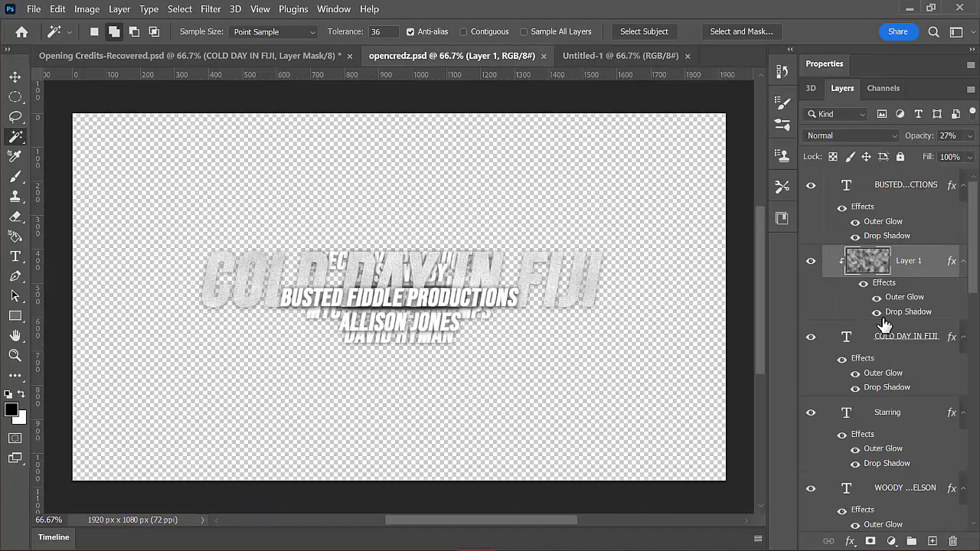
scroll(882, 354, down, 2)
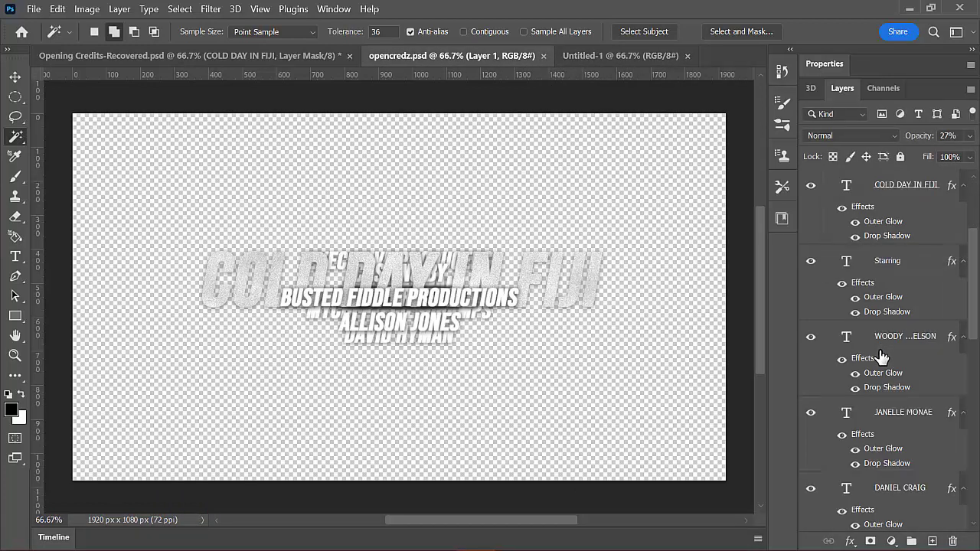
click(899, 265)
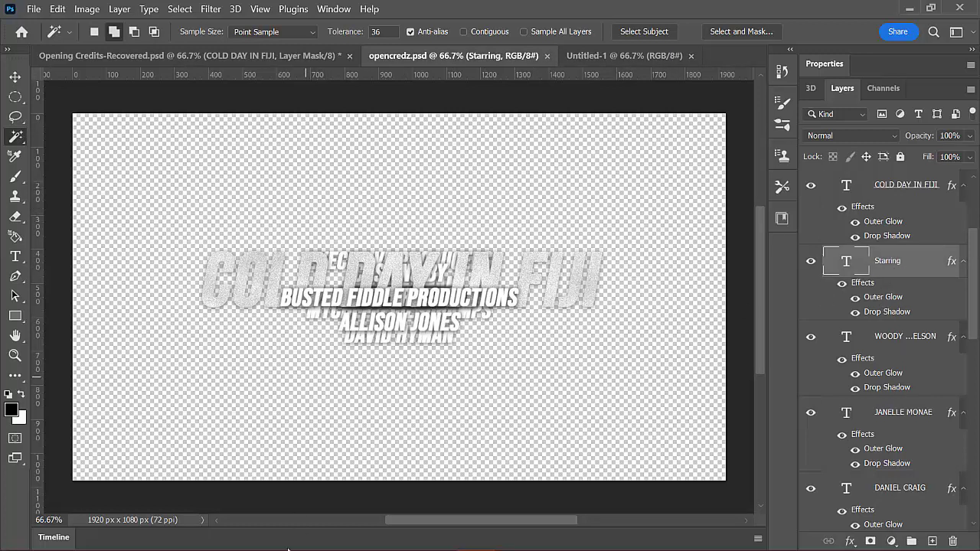
click(657, 57)
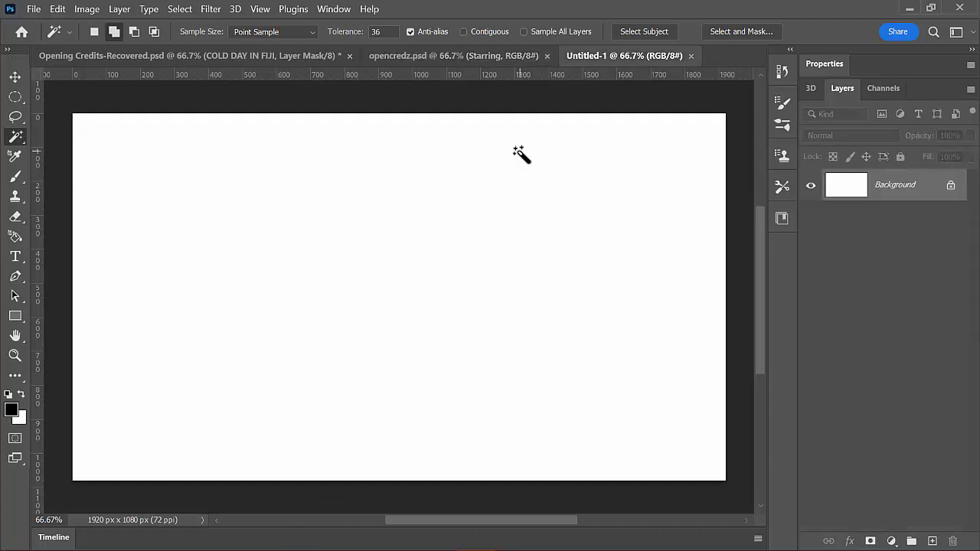
drag(520, 151, 520, 151)
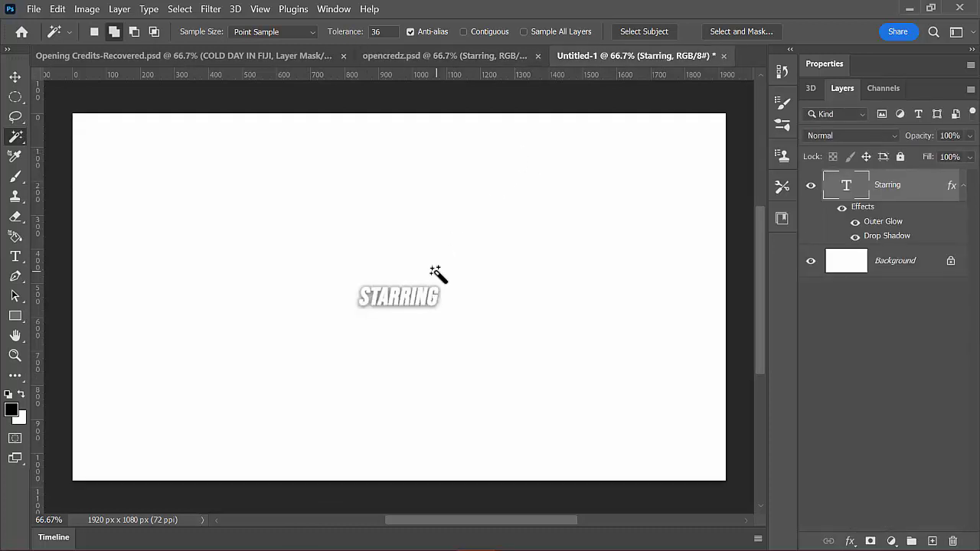
mouse_move(355, 549)
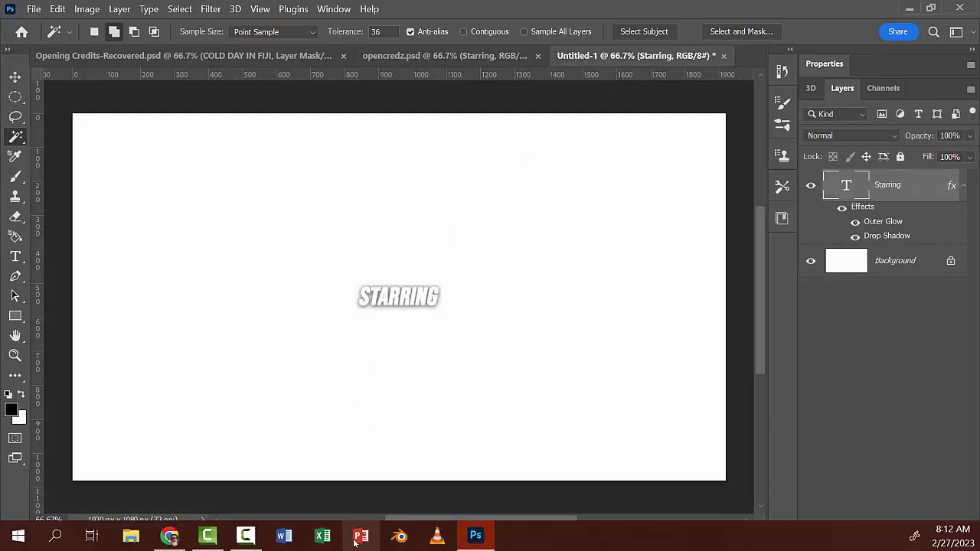
key(v)
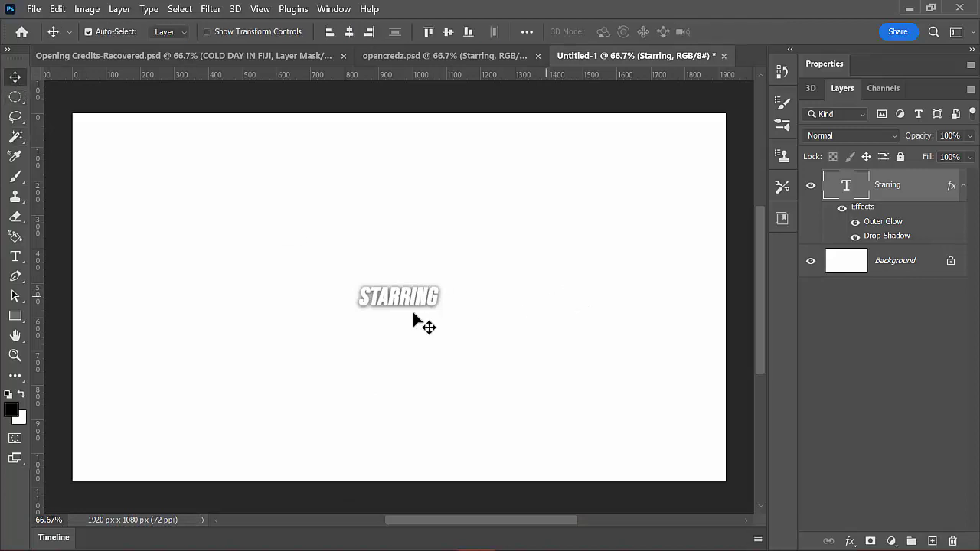
drag(403, 314, 399, 264)
key(Delete)
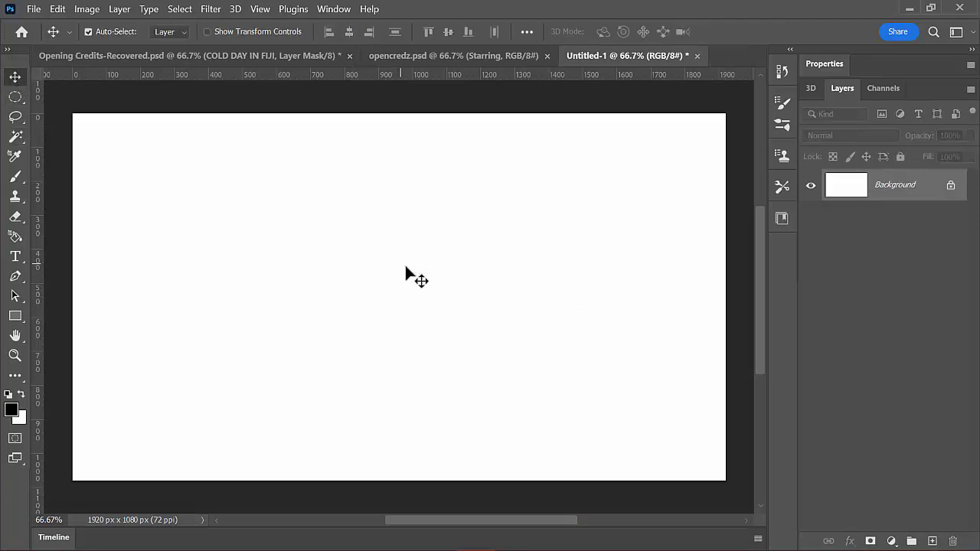
click(16, 256)
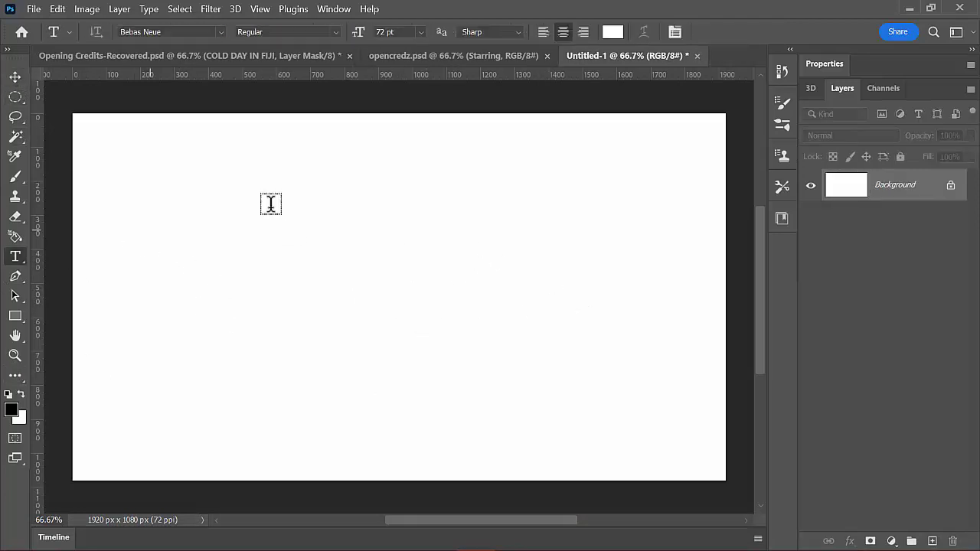
click(271, 203)
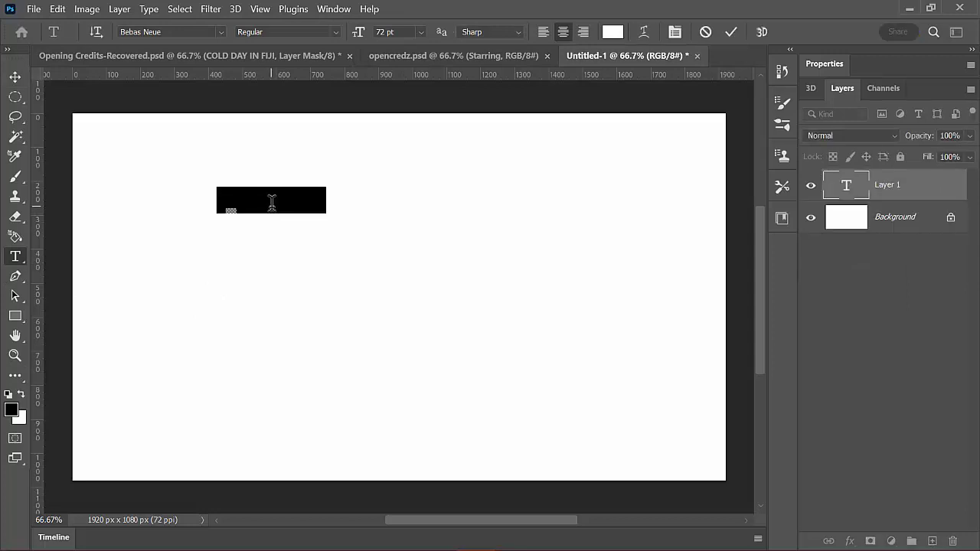
click(14, 77)
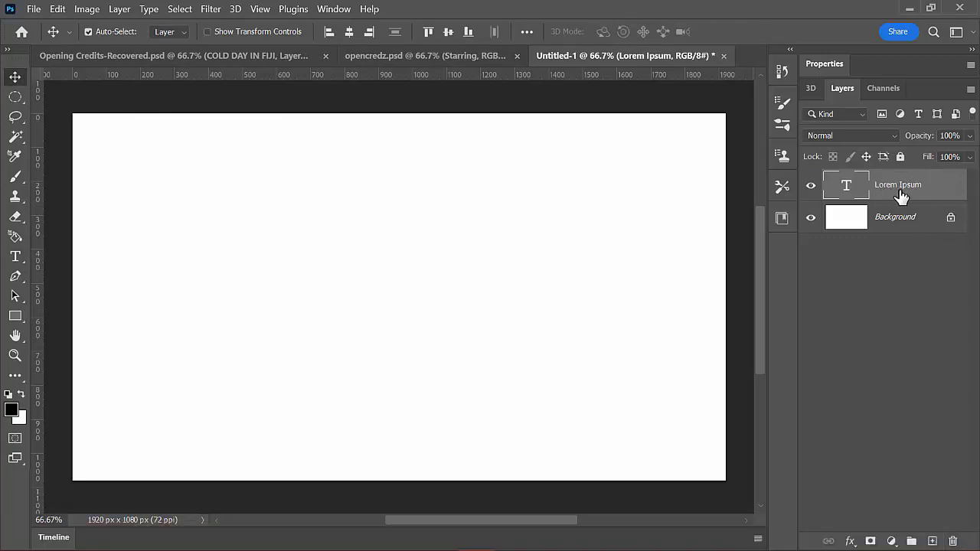
click(952, 541)
click(467, 232)
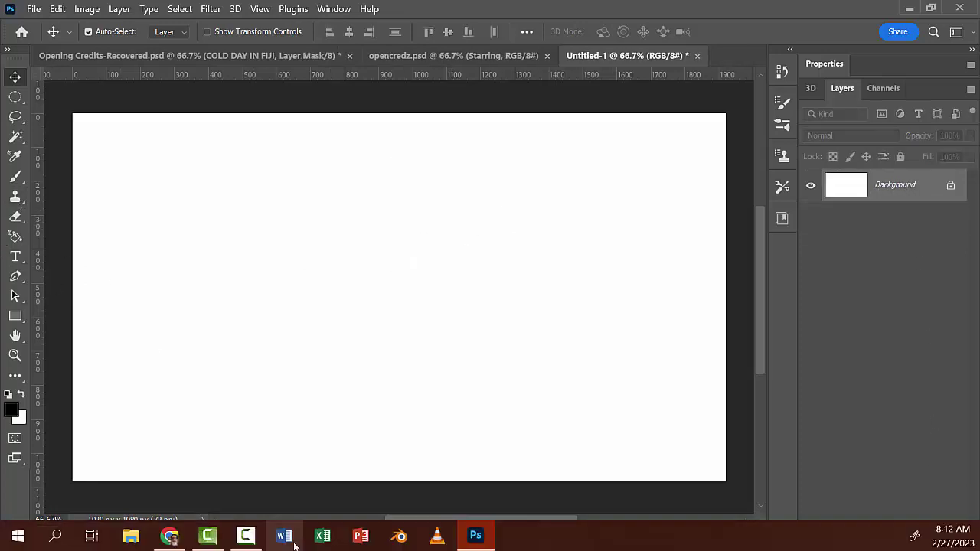
In the Sample Credits Adv doc, select the closing credits from BUSTED FIDDLE PRODUCTIONS through the Director credit
click(170, 536)
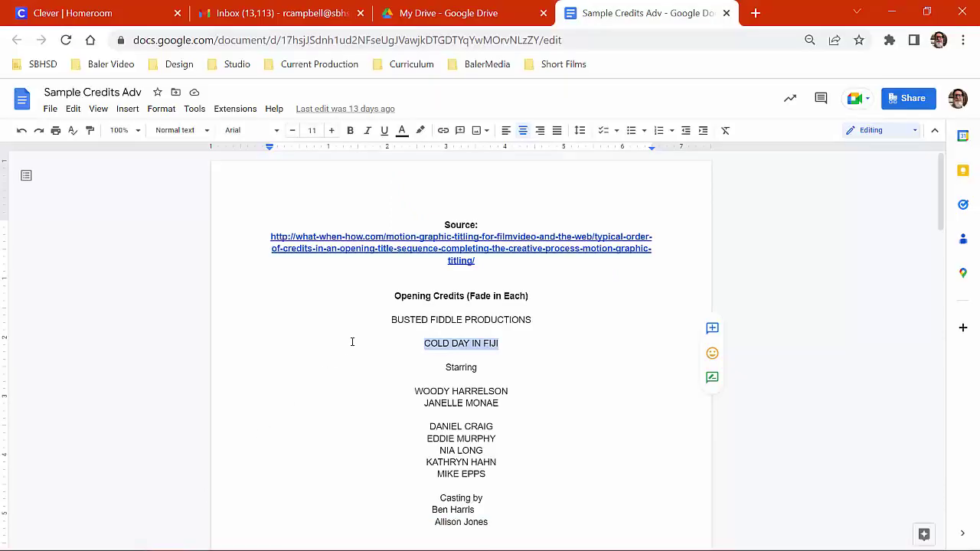
scroll(354, 341, down, 10)
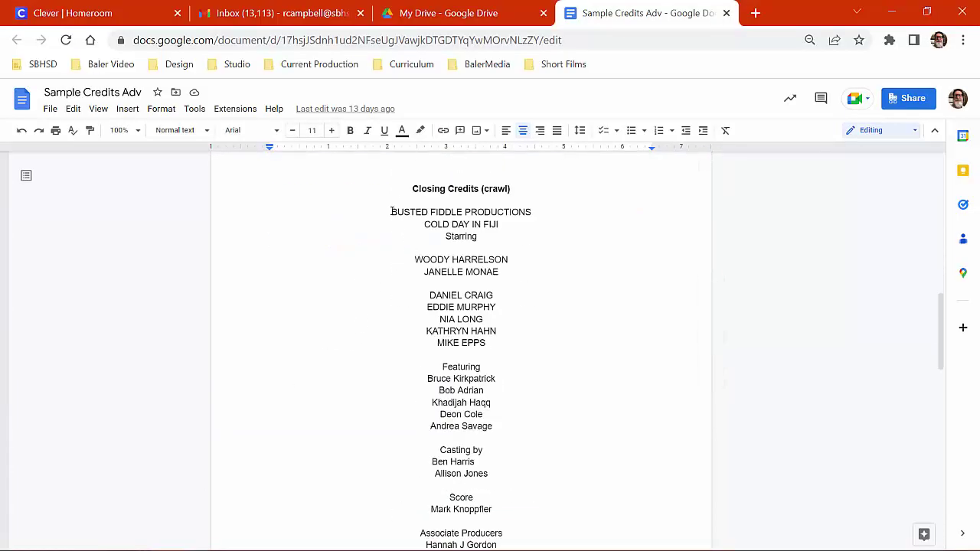
drag(392, 212, 474, 235)
click(473, 224)
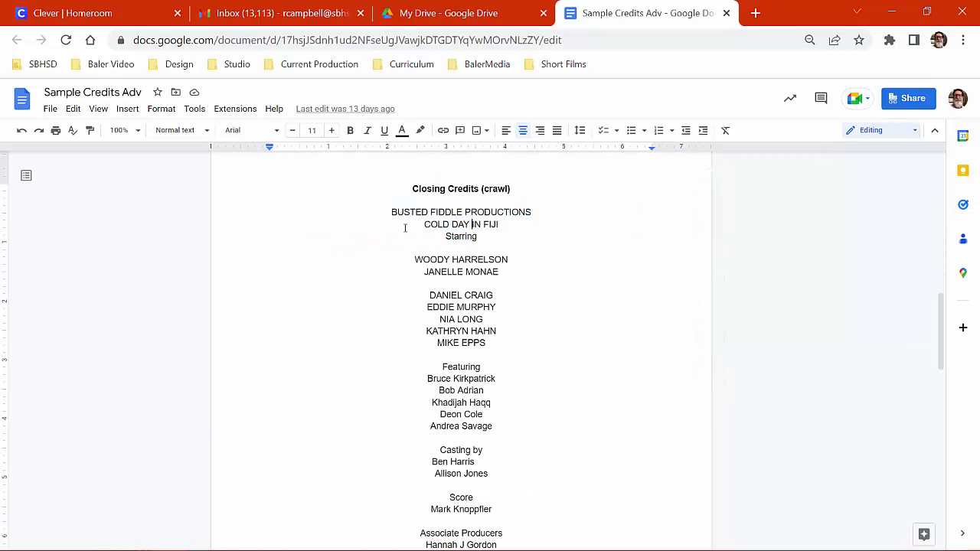
mouse_move(392, 212)
mouse_down()
mouse_move(490, 226)
mouse_move(508, 477)
mouse_move(514, 410)
mouse_up()
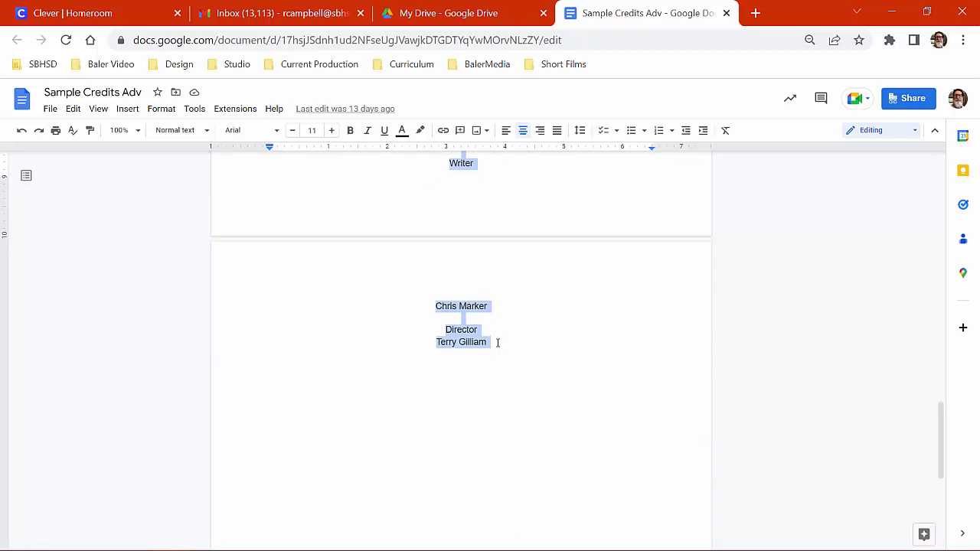
Add a canvas-wide paragraph text box in Untitled-1 holding the pasted credits in Bebas Neue 72 pt
click(471, 536)
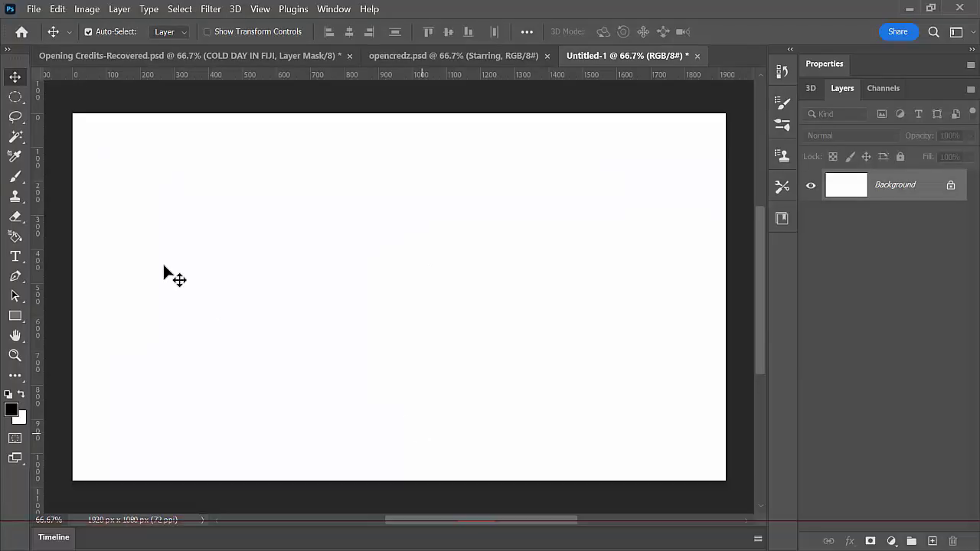
click(16, 257)
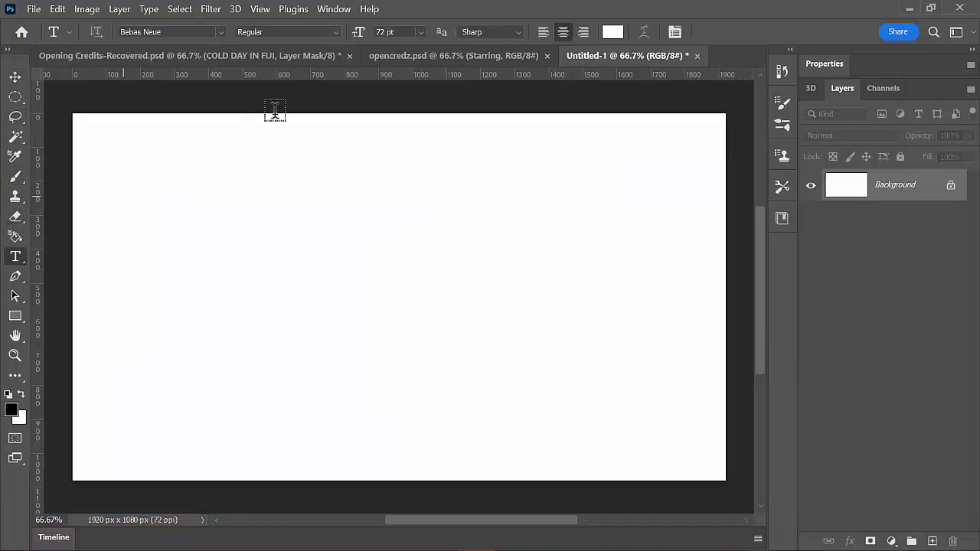
drag(181, 136, 633, 467)
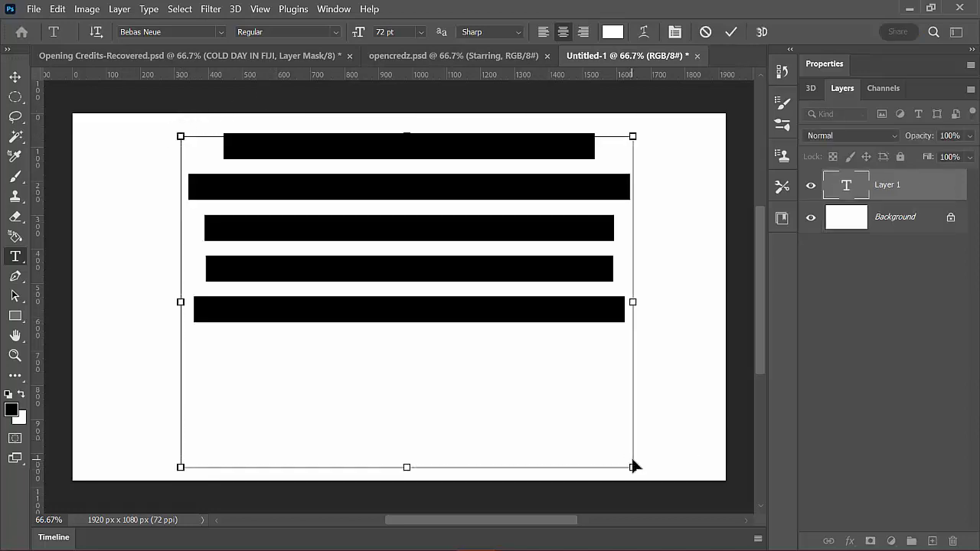
key(BackSpace)
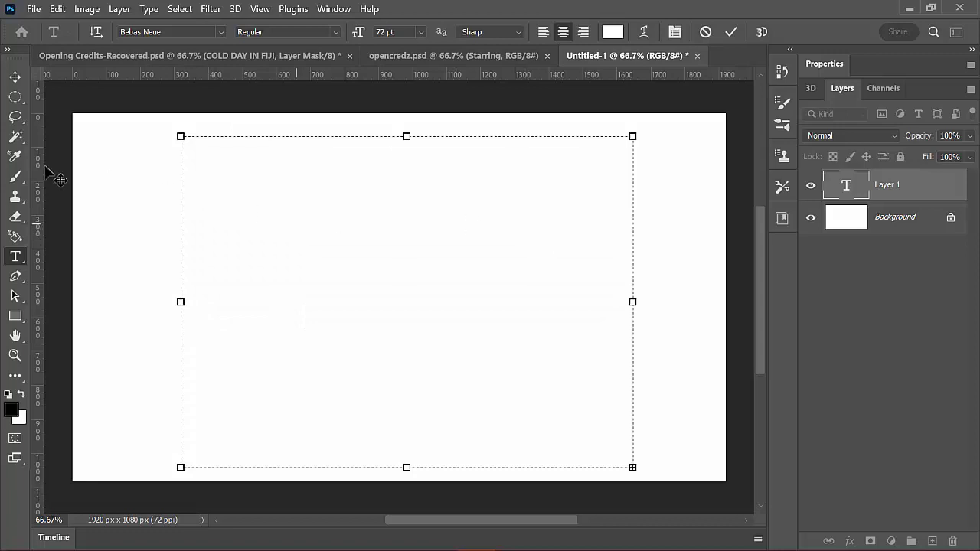
click(15, 76)
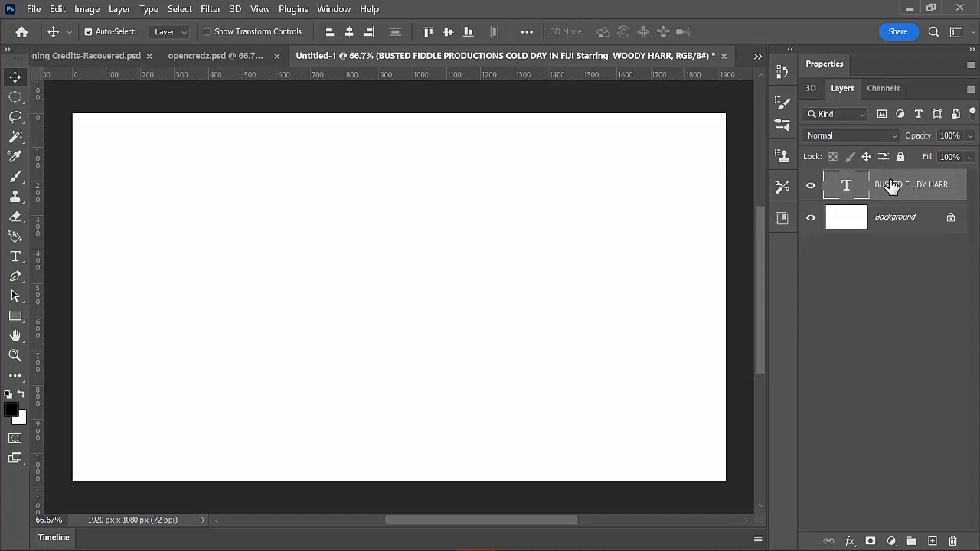
double_click(338, 346)
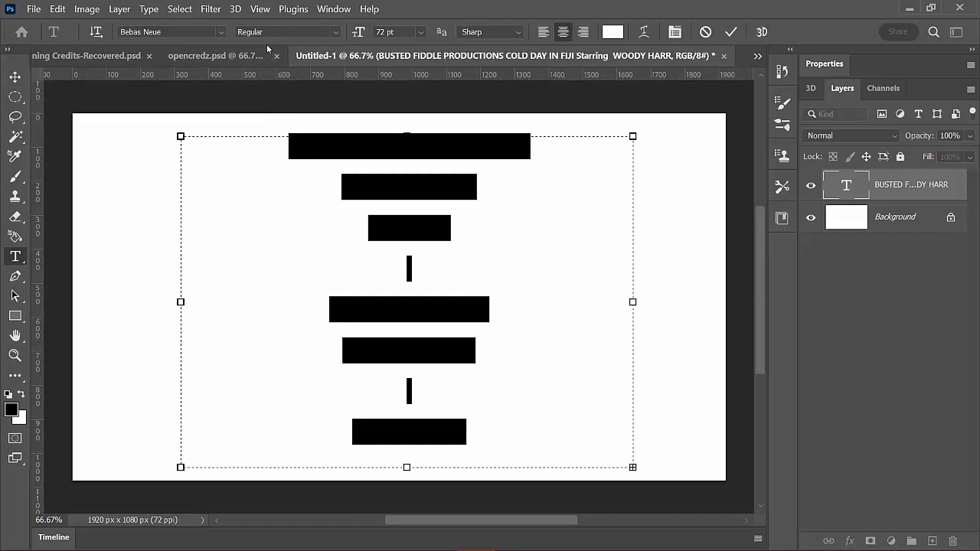
Copy the layer style from the BUSTED title layer in opencredz.psd
click(238, 61)
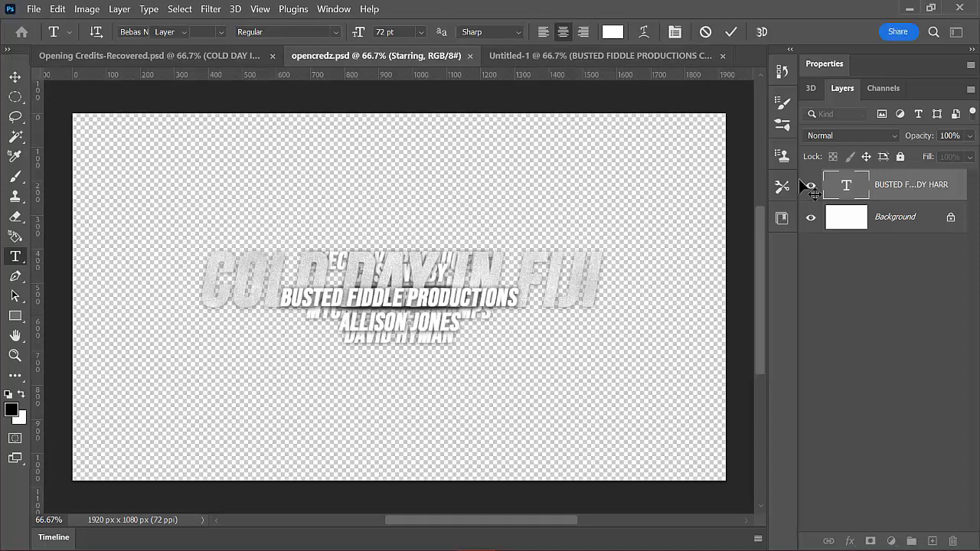
key(v)
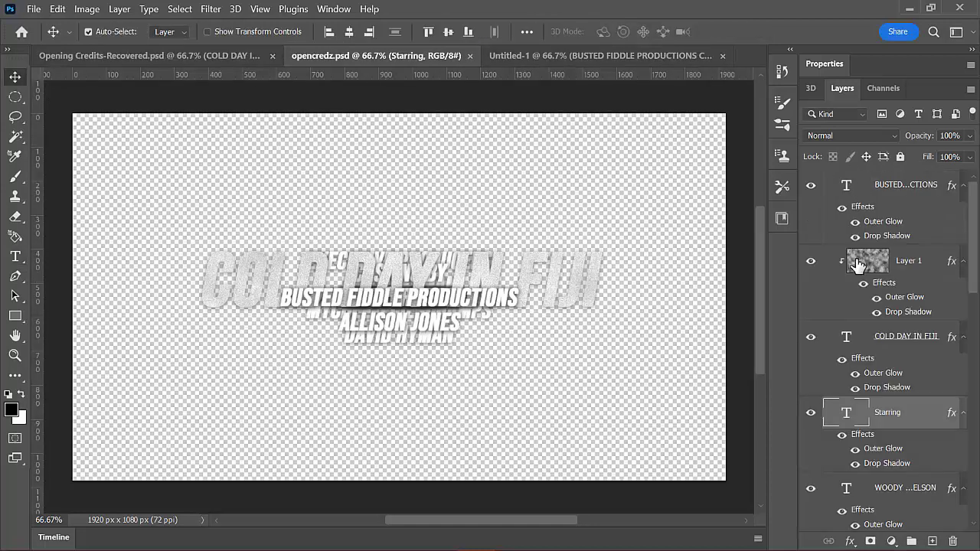
right_click(903, 225)
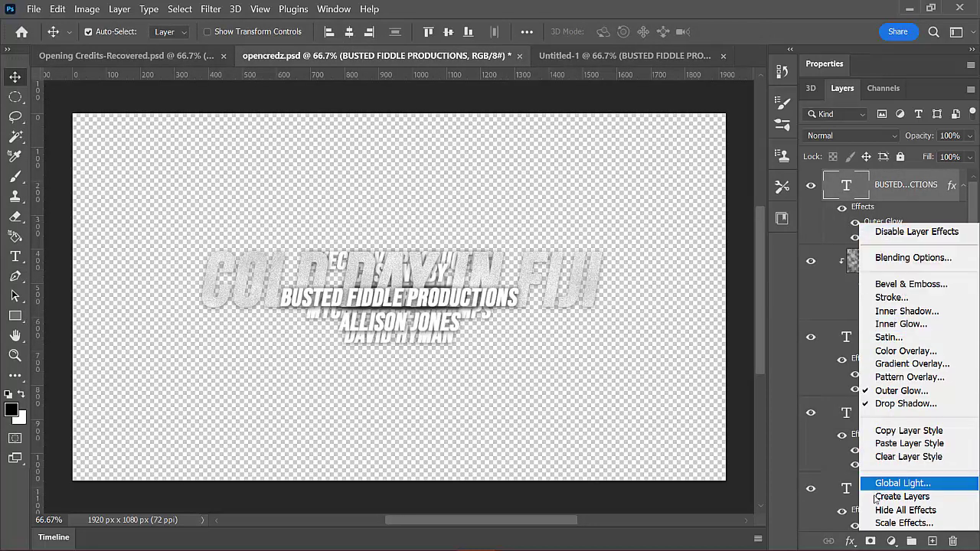
click(916, 432)
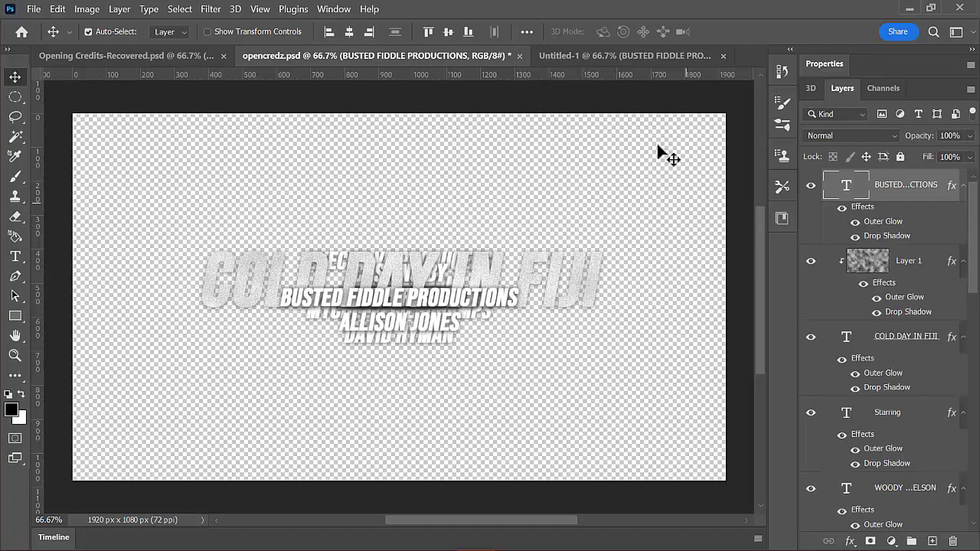
Paste the Outer Glow and Drop Shadow style onto the credits text layer in Untitled-1
click(610, 57)
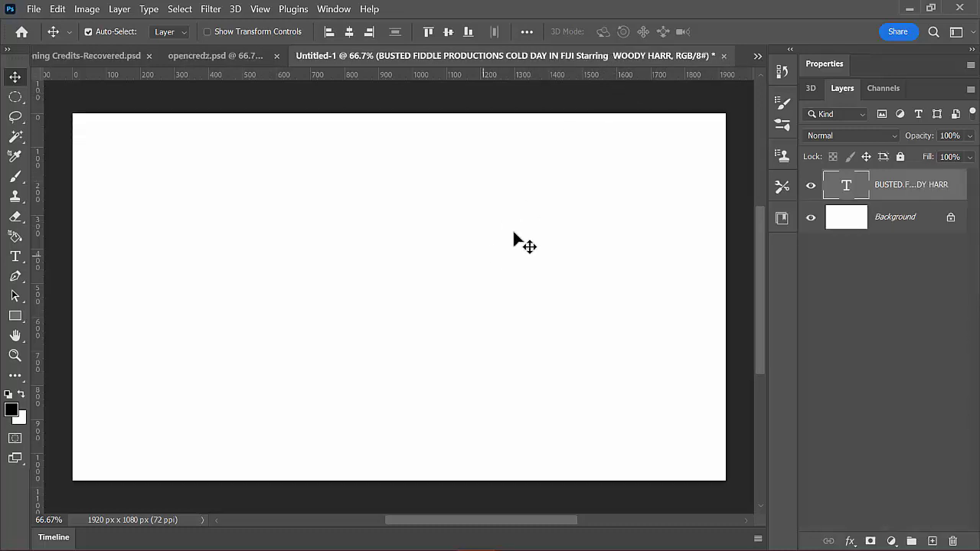
right_click(908, 194)
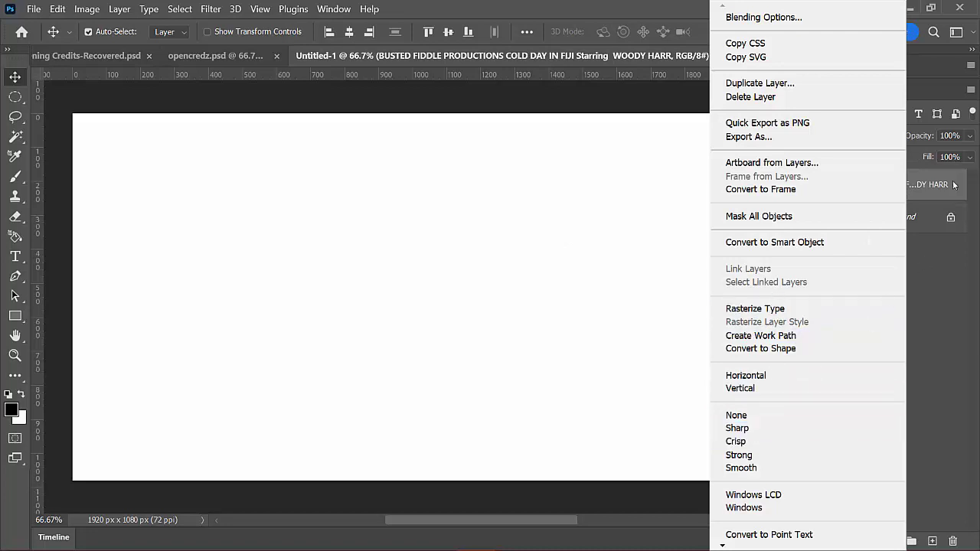
right_click(930, 194)
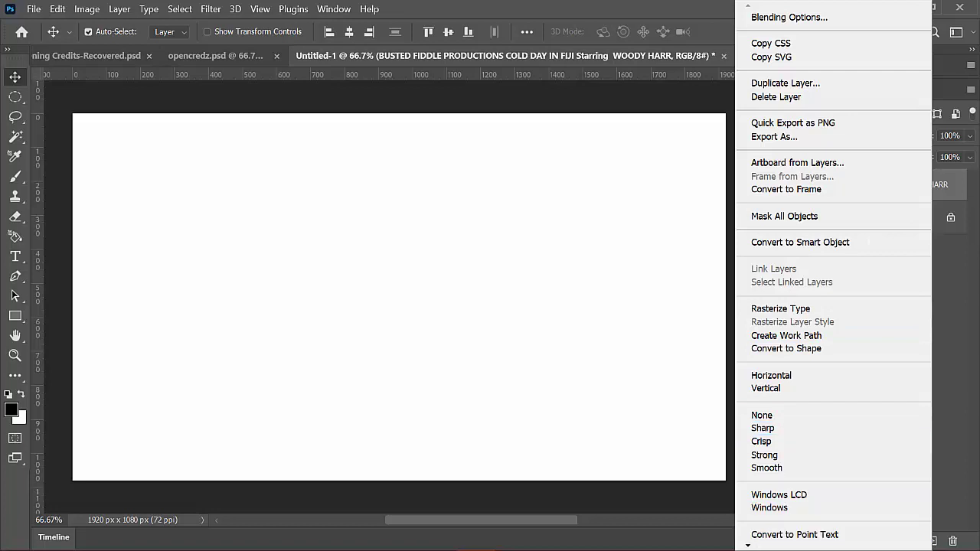
mouse_move(749, 546)
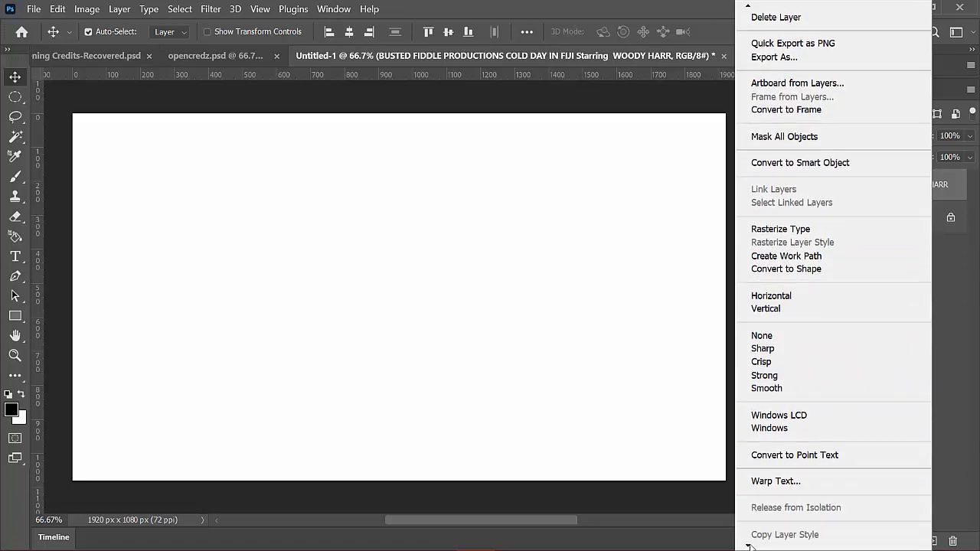
click(766, 495)
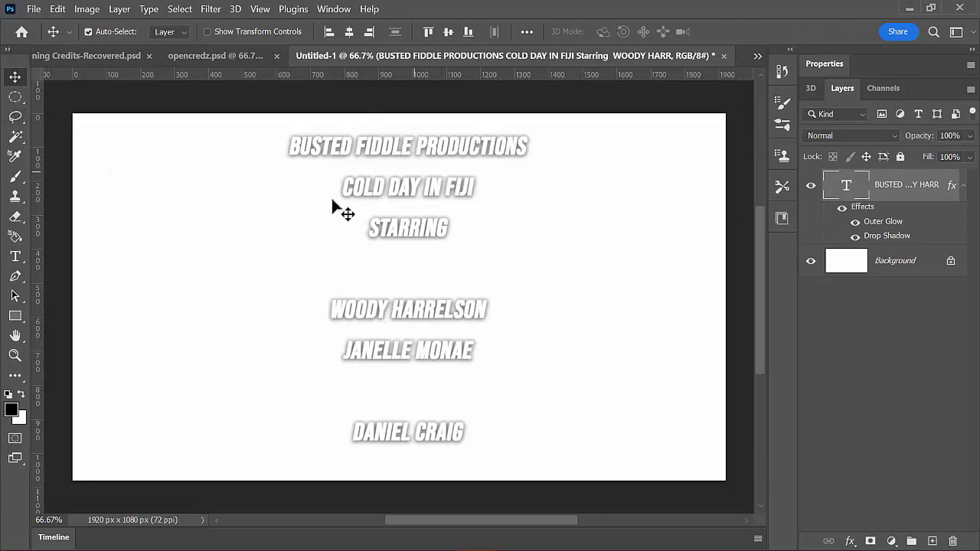
Select all the credits text and change its leading from 120 pt to 72 pt in the Character panel
click(14, 256)
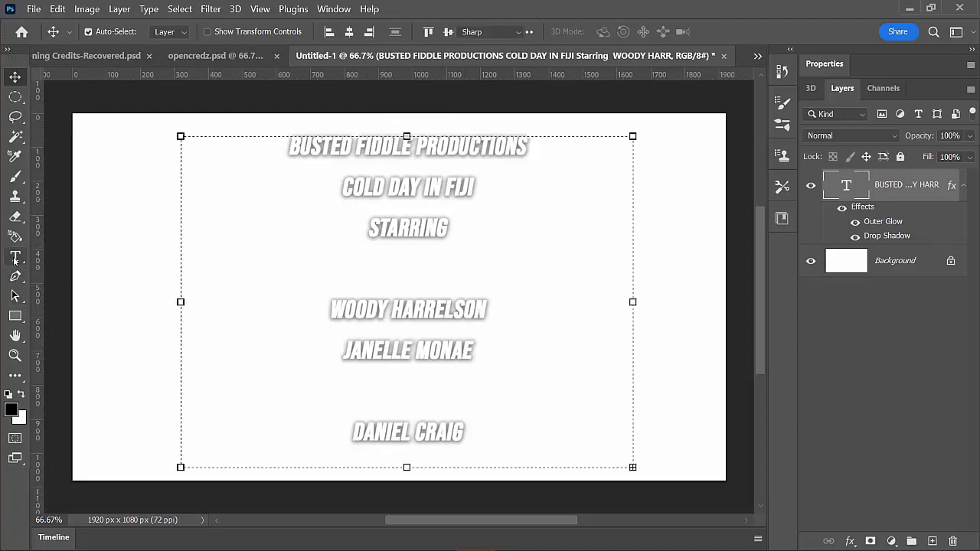
click(446, 186)
key(ctrl+a)
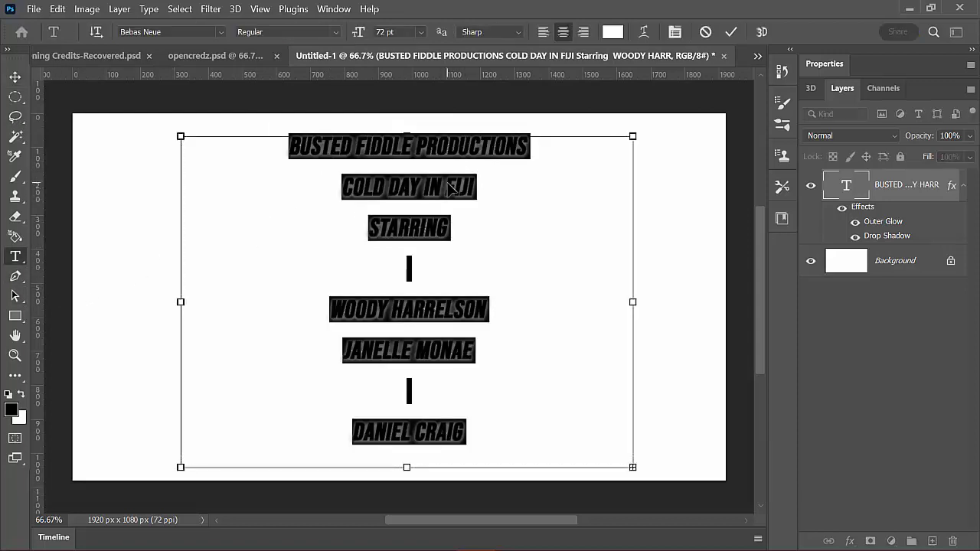
click(339, 9)
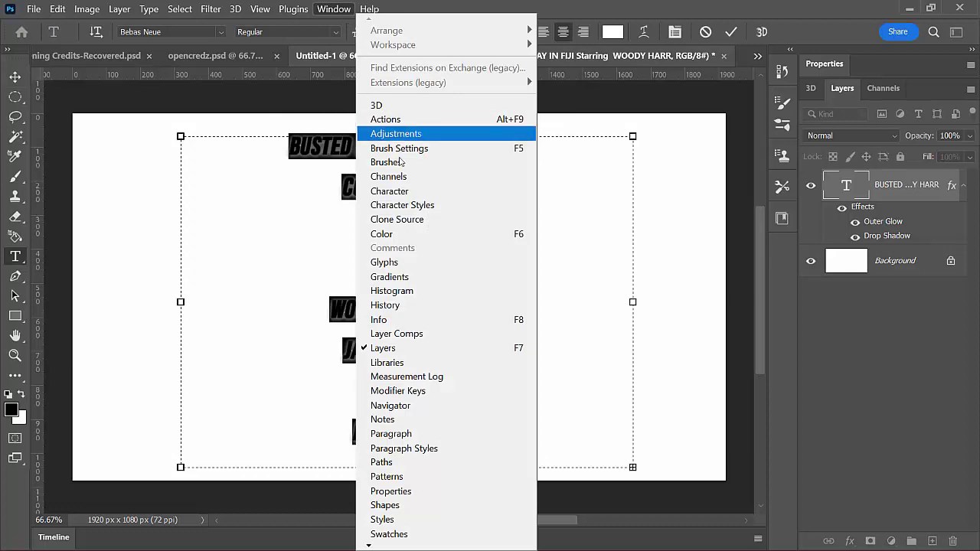
click(415, 192)
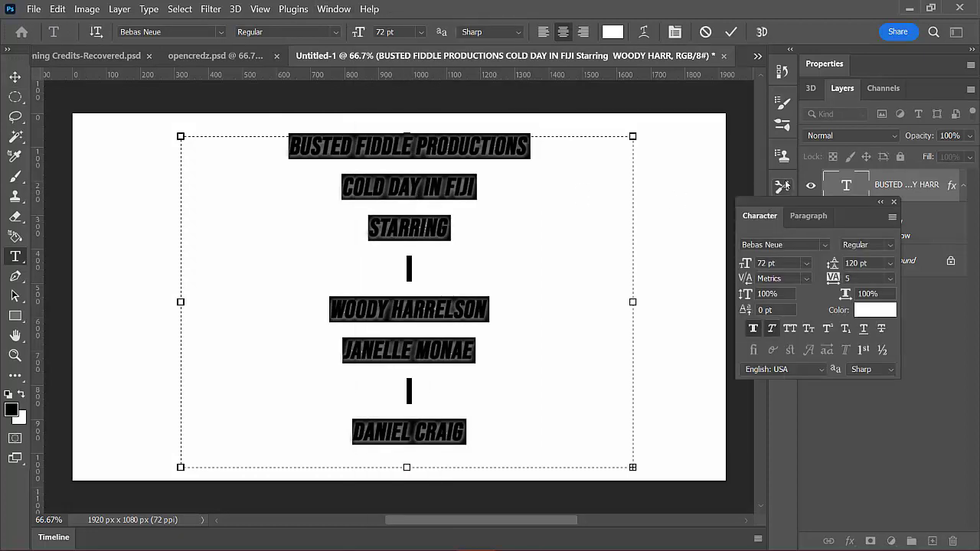
drag(806, 200, 711, 125)
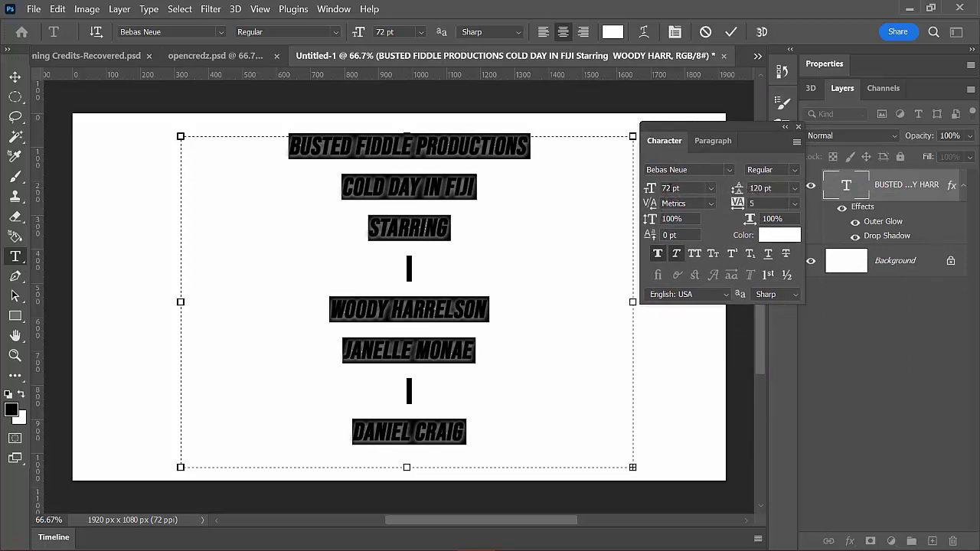
click(793, 190)
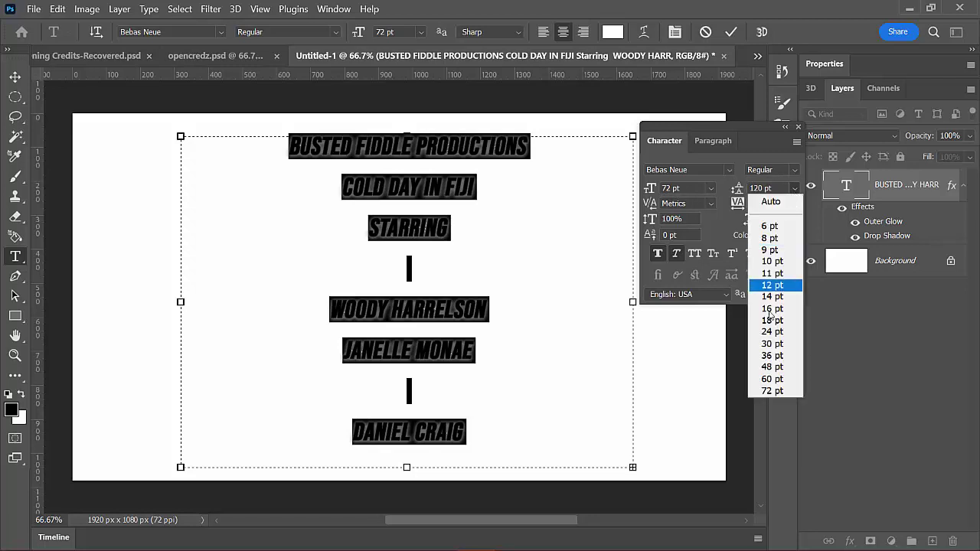
click(757, 389)
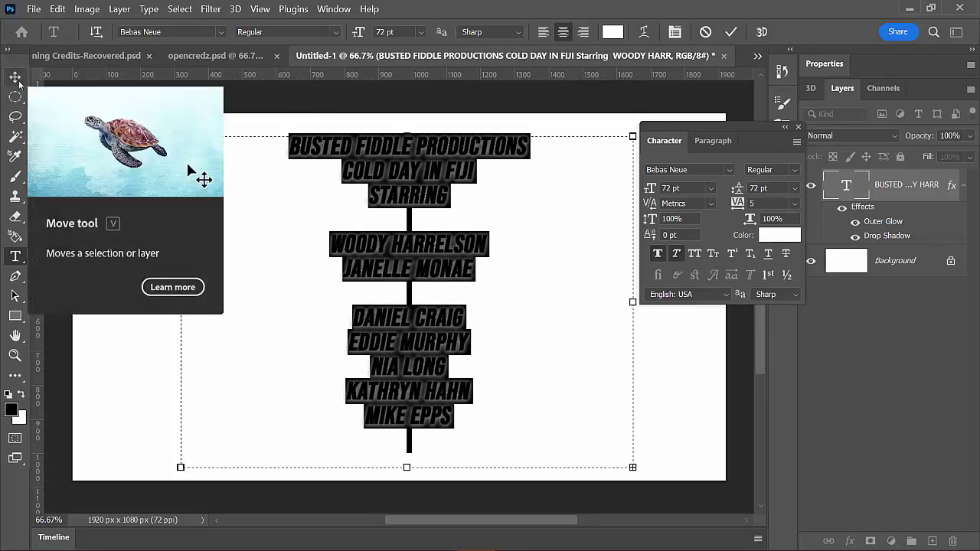
Add blank lines after PRODUCTIONS and above STARRING, close the JANELLE MONAE gap, and shift the block up
click(548, 147)
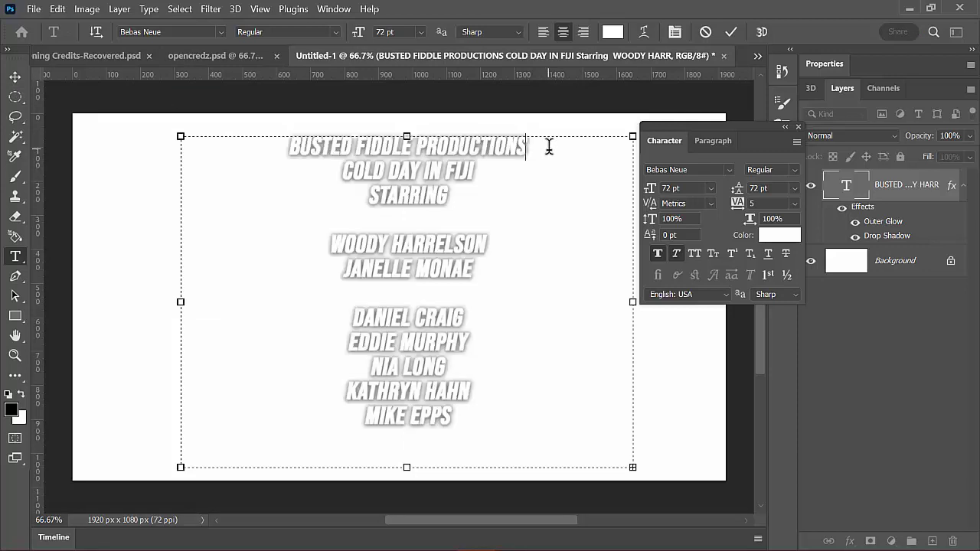
key(Return)
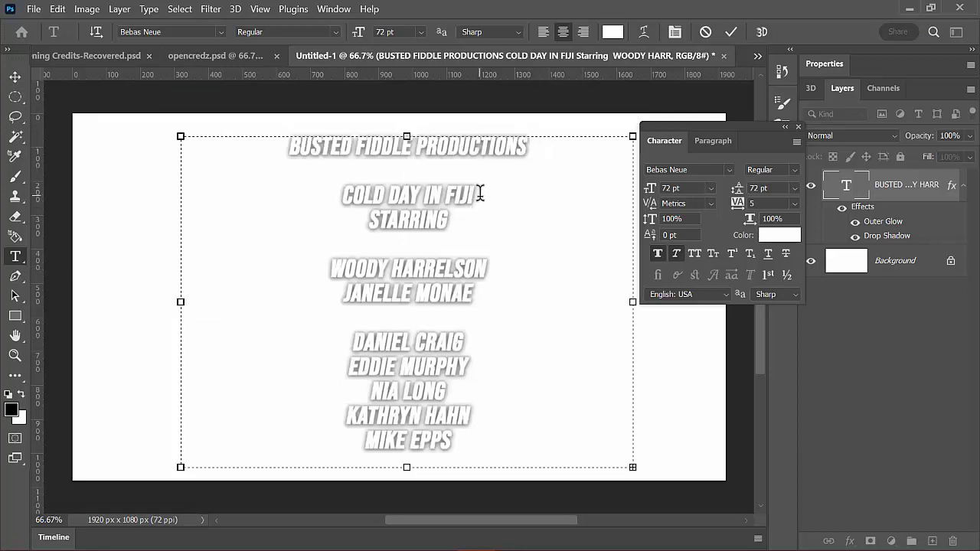
key(Return)
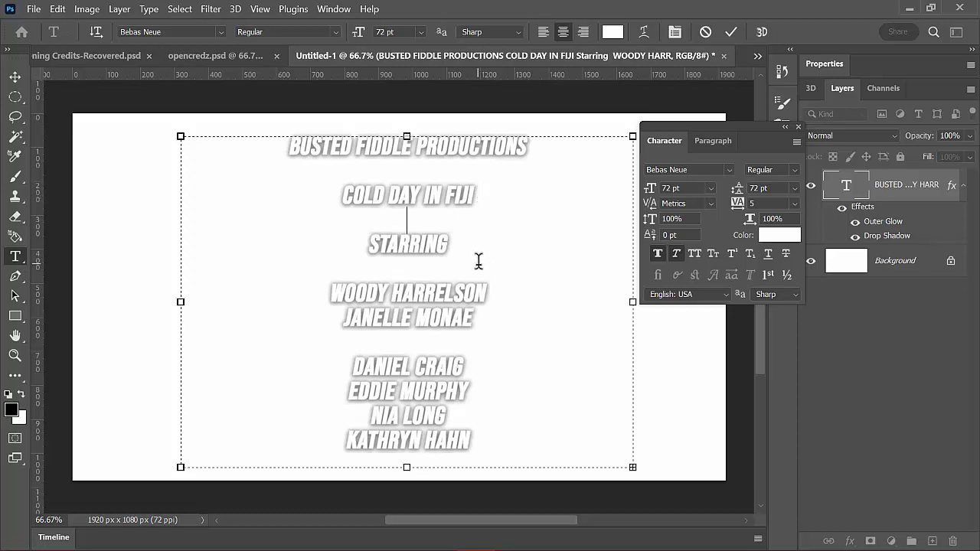
click(451, 338)
key(Delete)
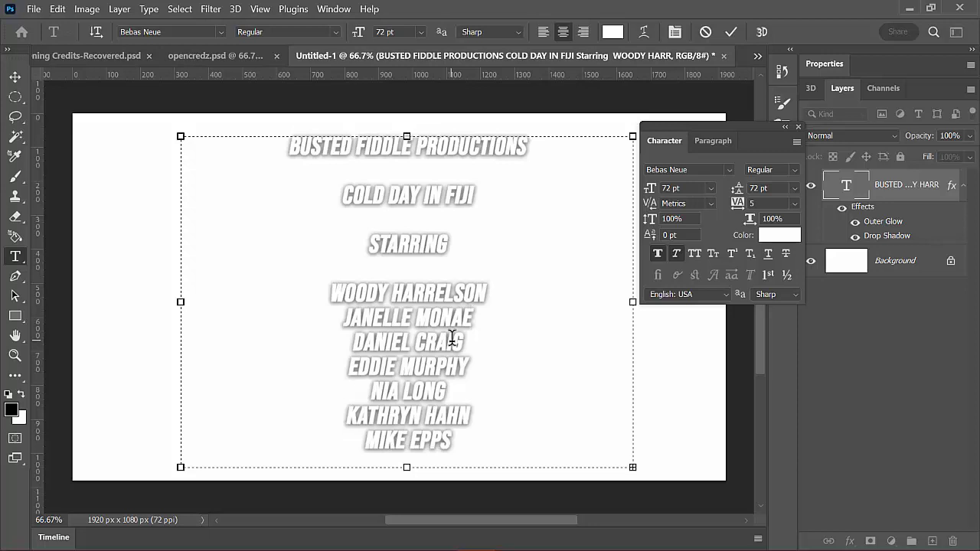
click(14, 77)
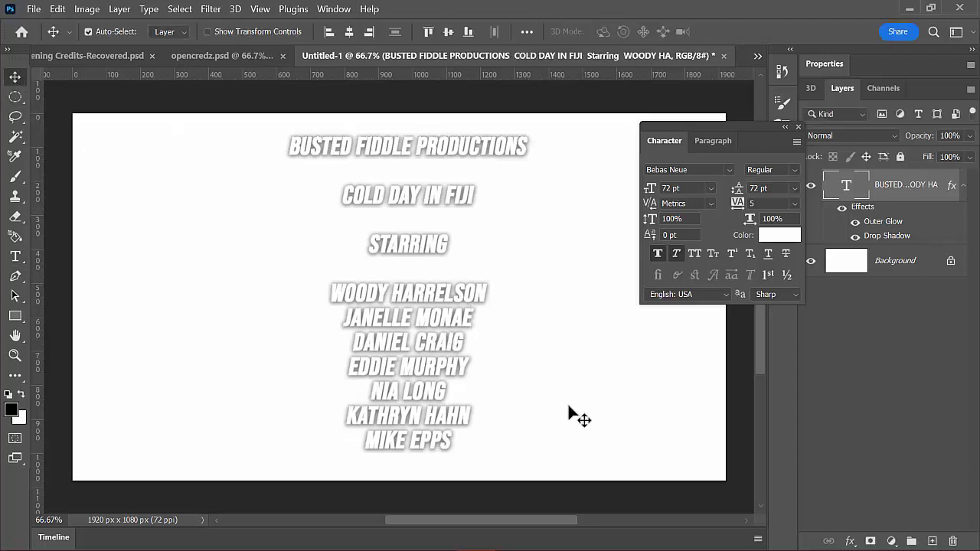
drag(409, 364, 416, 132)
double_click(408, 201)
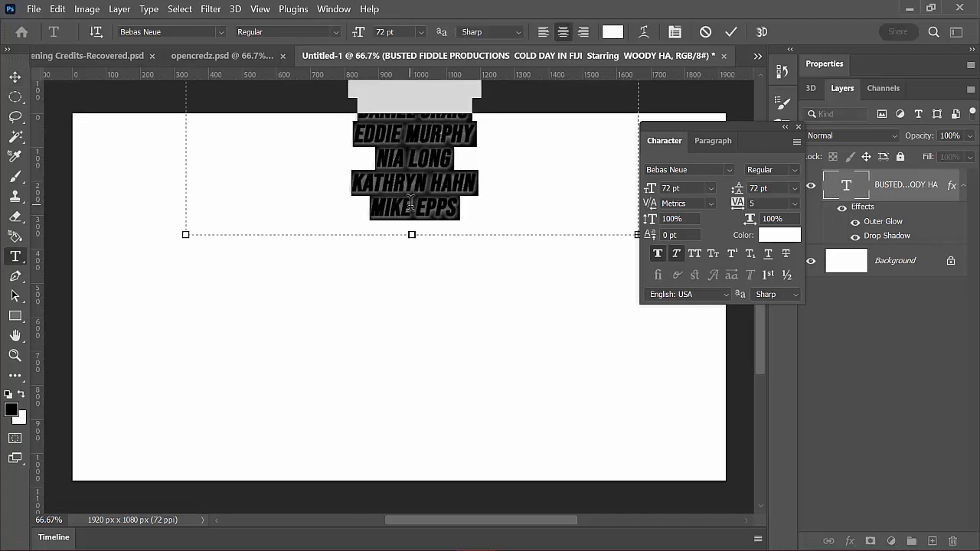
drag(412, 237, 411, 472)
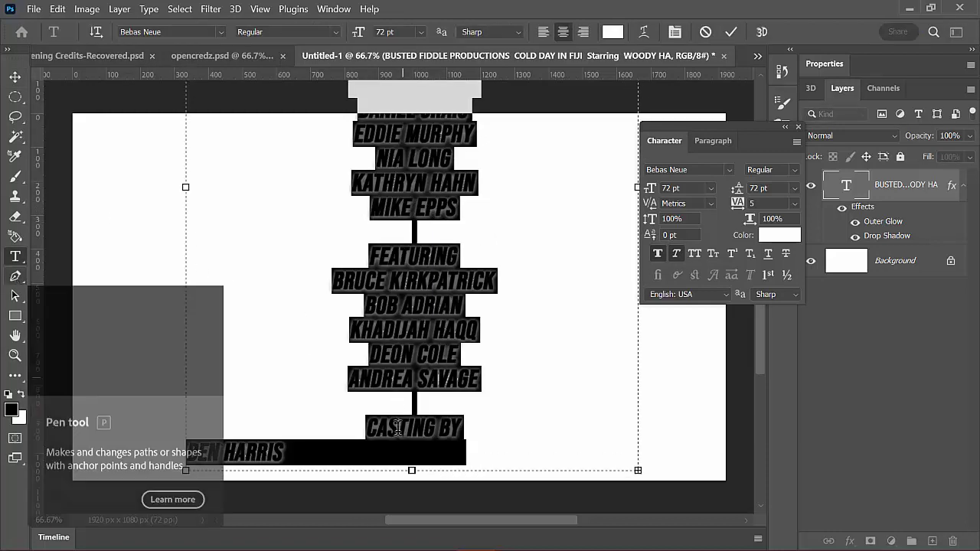
click(395, 446)
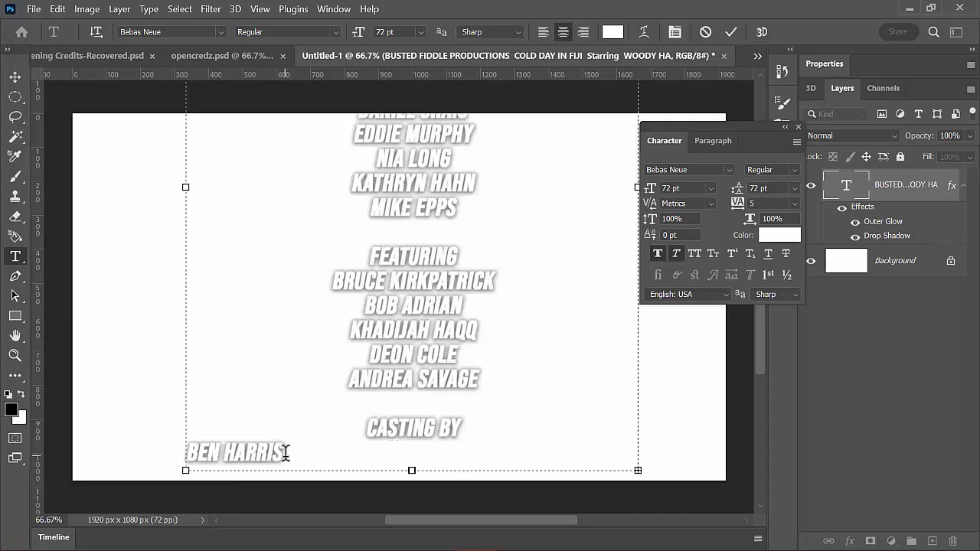
double_click(407, 446)
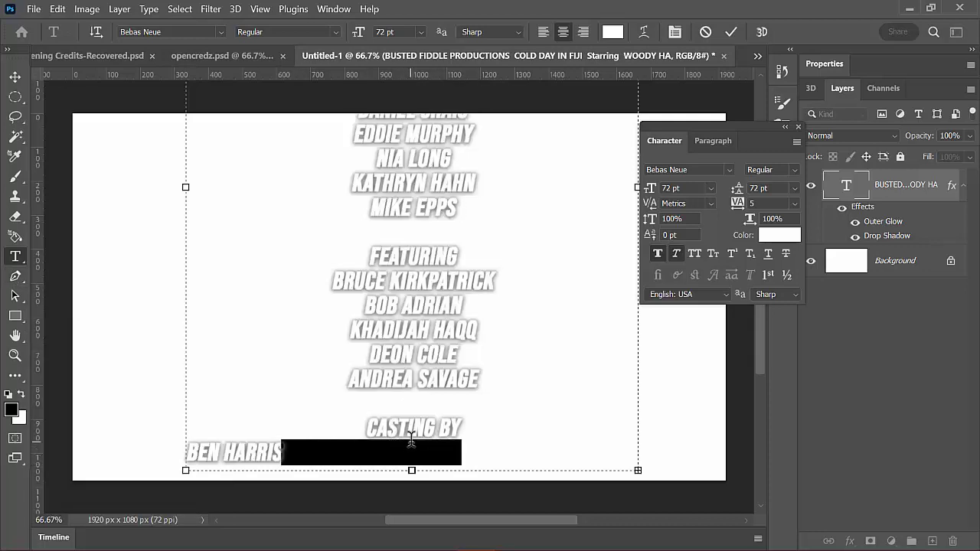
key(BackSpace)
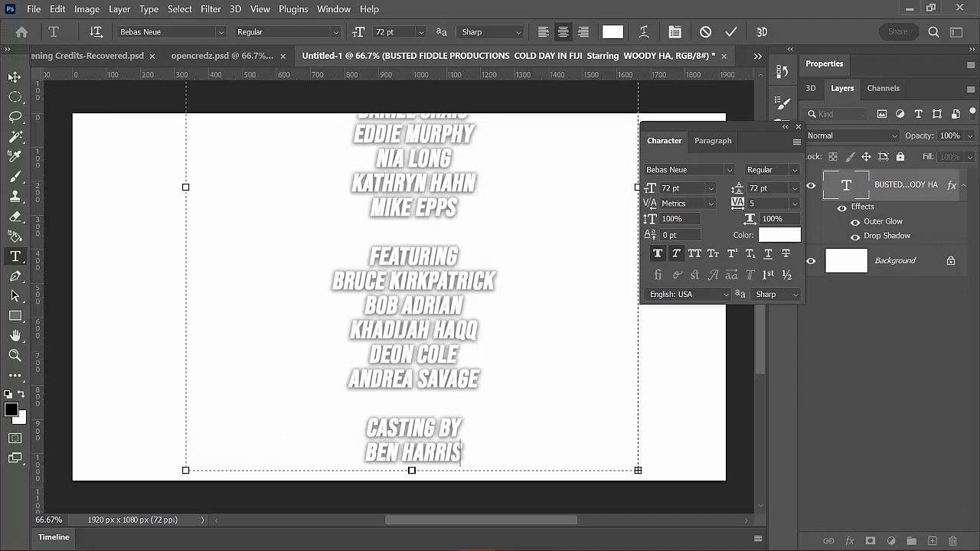
click(15, 77)
Move the credits up and enlarge the text box to reveal ALLISON JONES, SCORE and ASSOCIATE PRODUCERS
drag(422, 381, 439, 170)
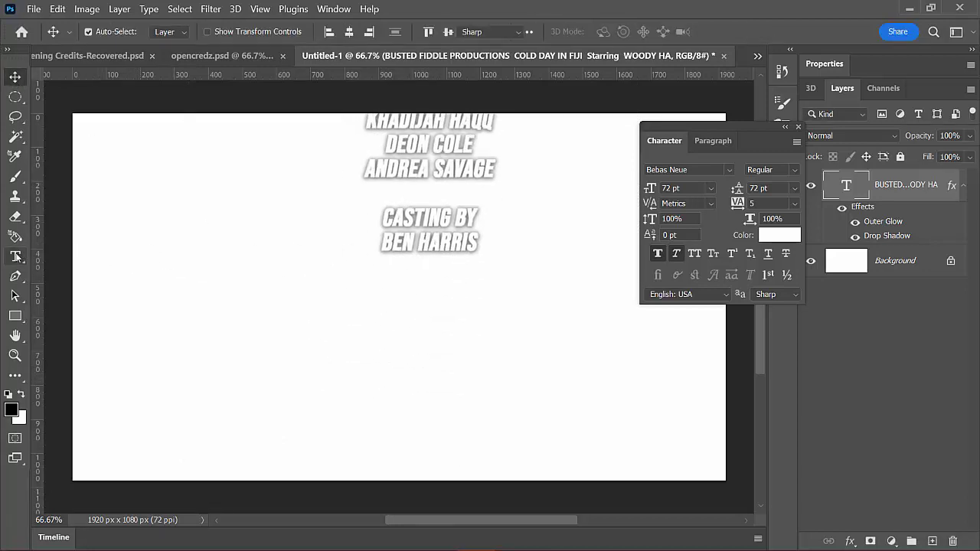
click(15, 257)
click(465, 218)
drag(427, 261, 426, 471)
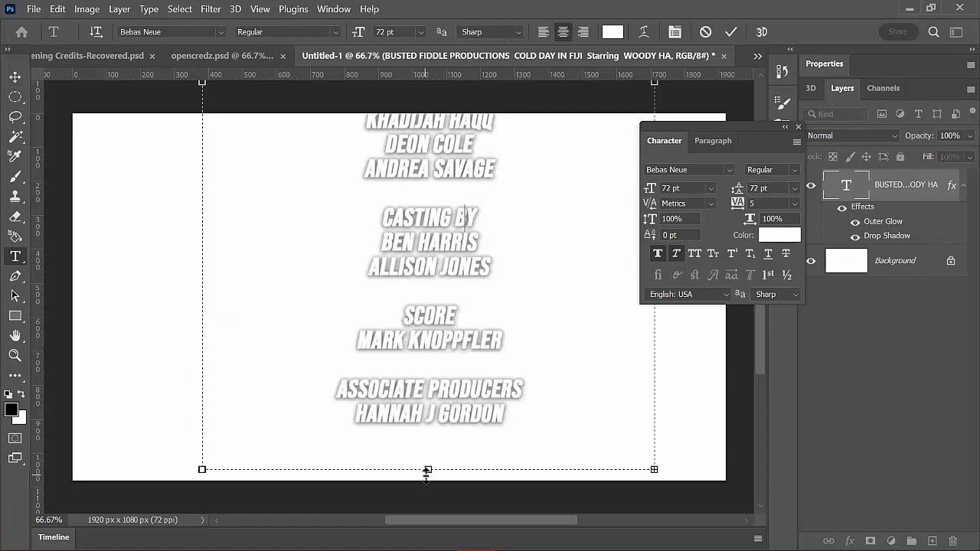
scroll(427, 471, down, 10)
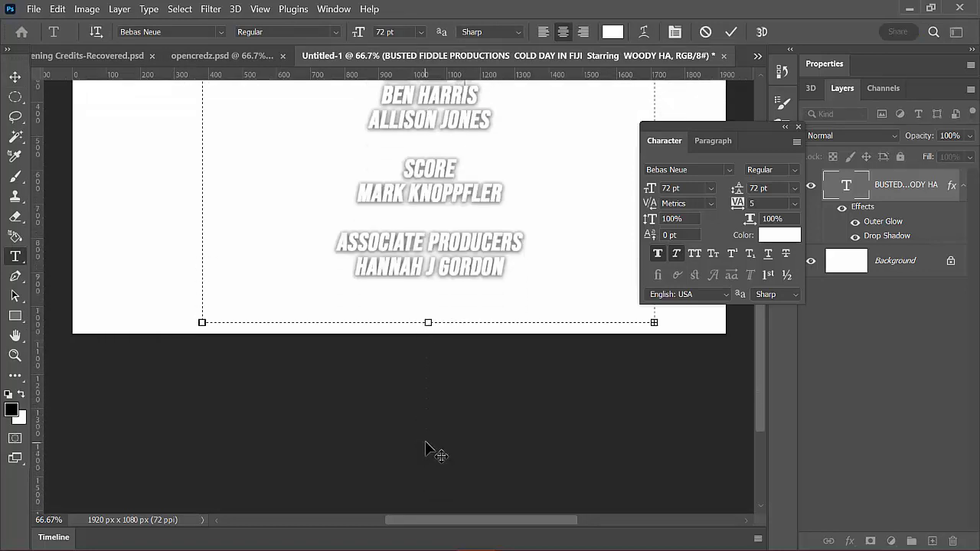
drag(429, 213, 447, 445)
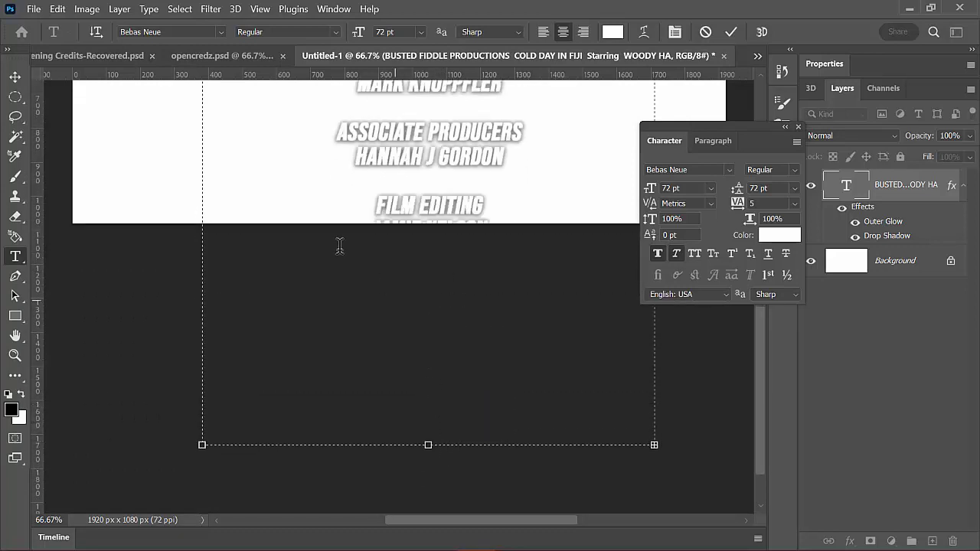
click(15, 77)
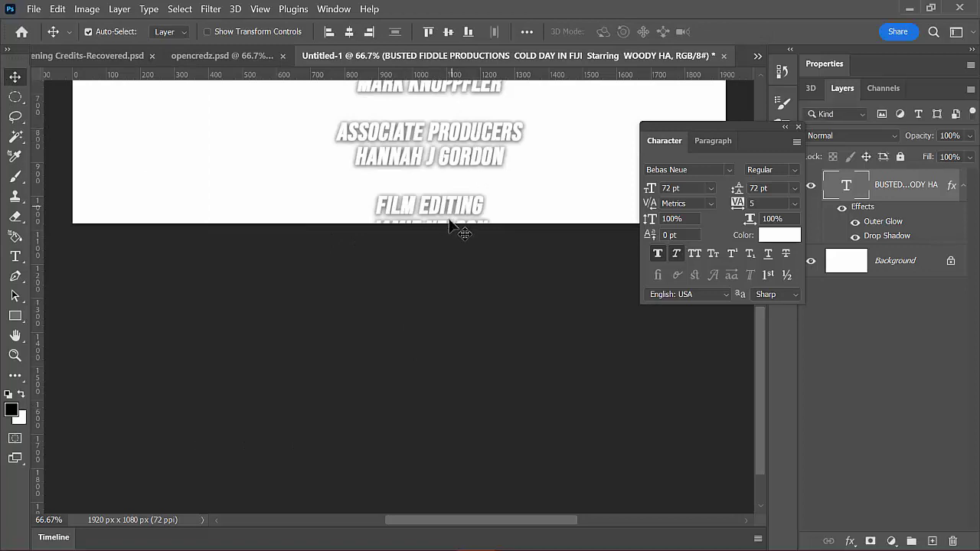
drag(449, 224, 239, 418)
Zoom out to 25% to view the whole page
double_click(15, 336)
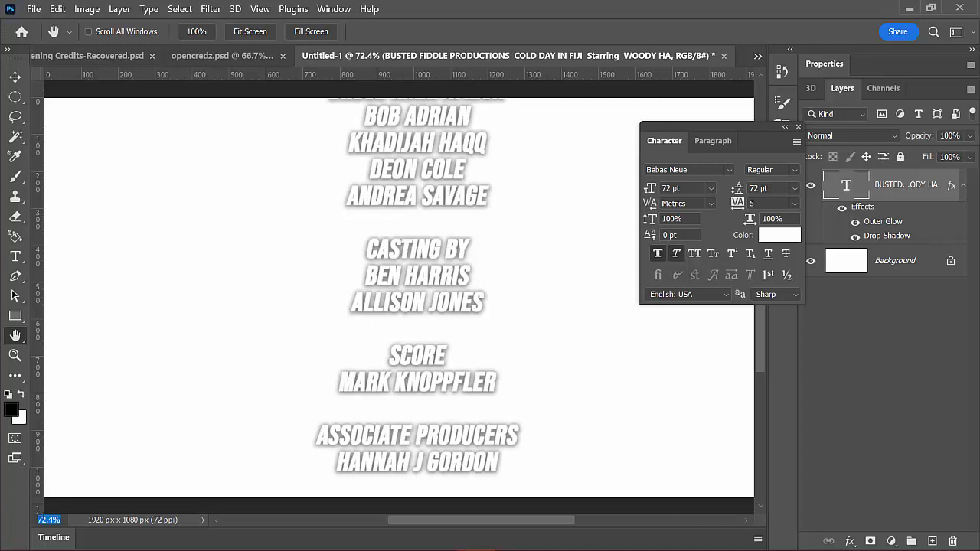
text(5)
key(Return)
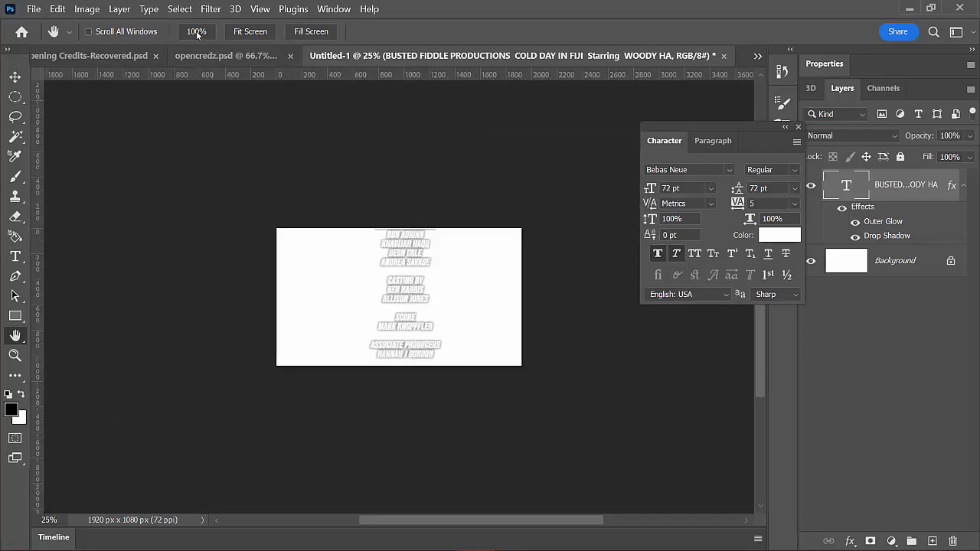
Change the canvas height from 1080 to 4000 pixels in Canvas Size, making it 1920 × 4000
click(86, 11)
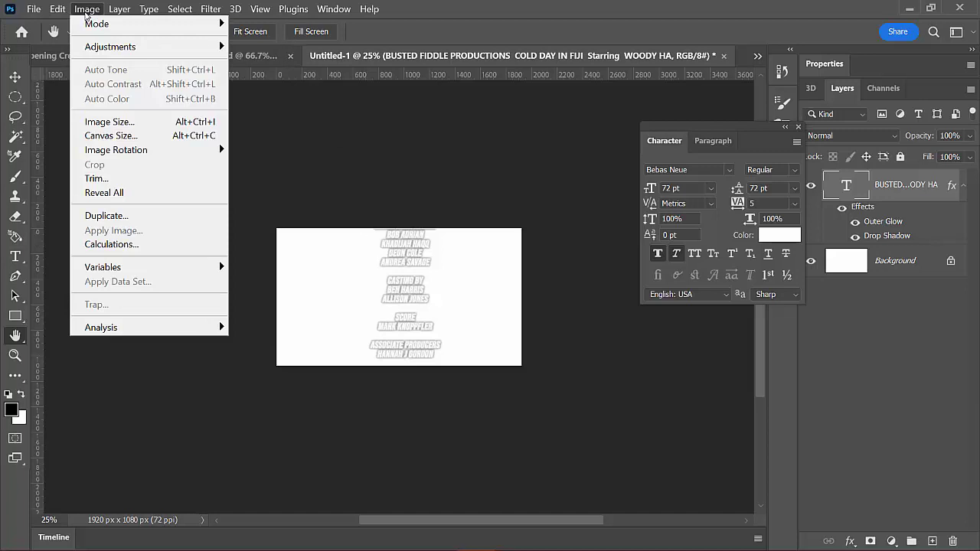
click(131, 123)
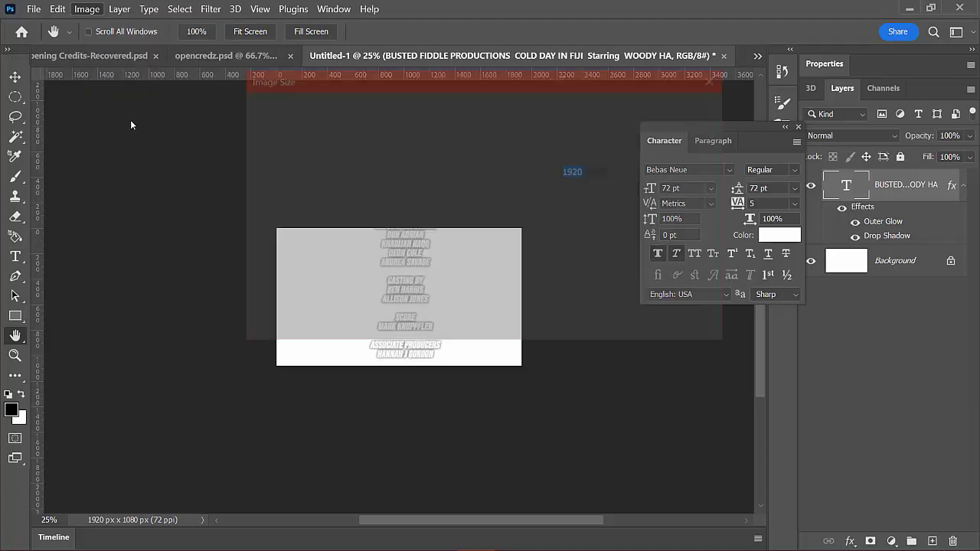
click(662, 319)
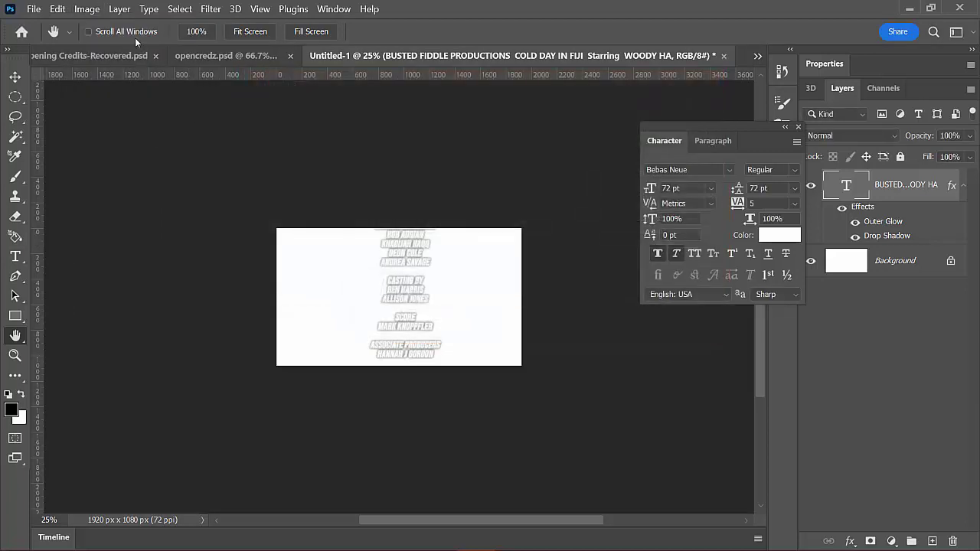
click(86, 9)
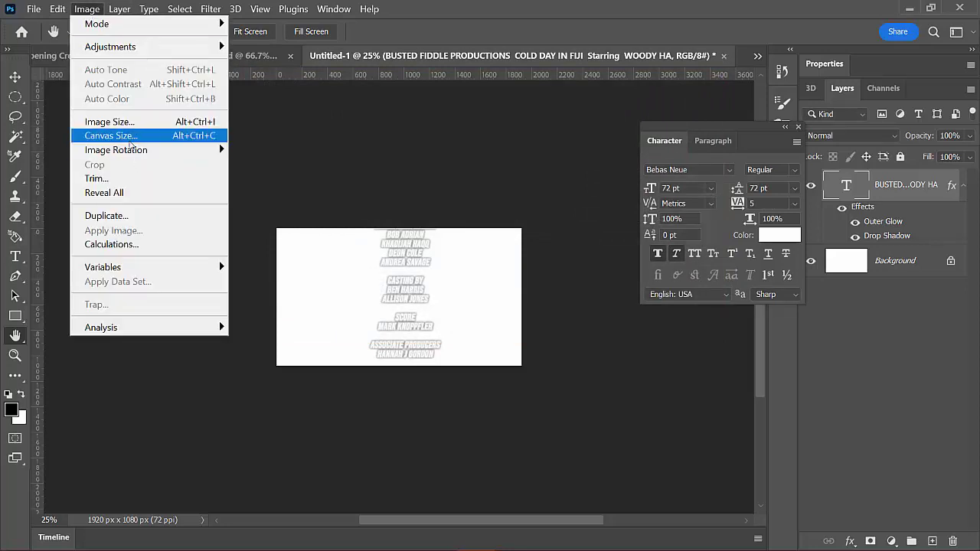
click(130, 140)
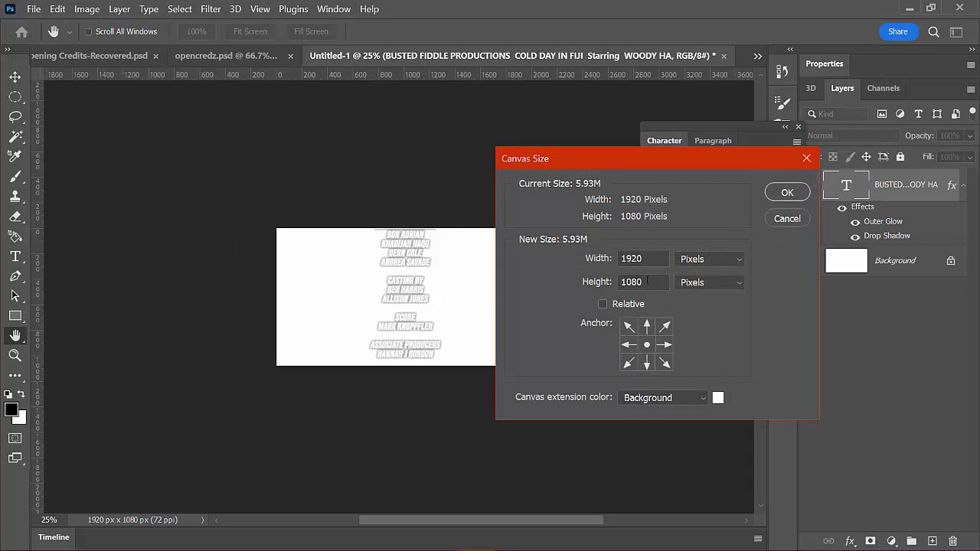
drag(635, 275, 588, 280)
text(4000)
click(787, 195)
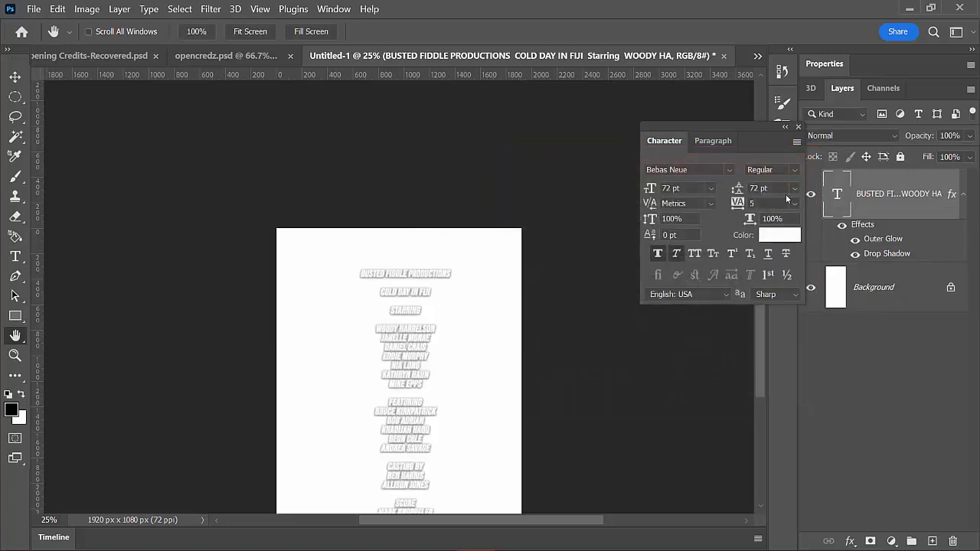
scroll(503, 322, down, 5)
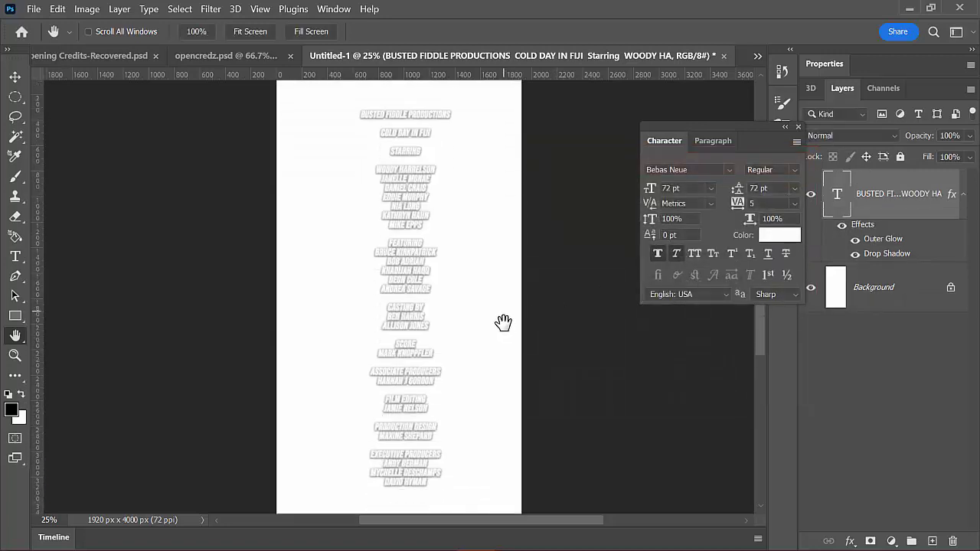
scroll(503, 323, down, 2)
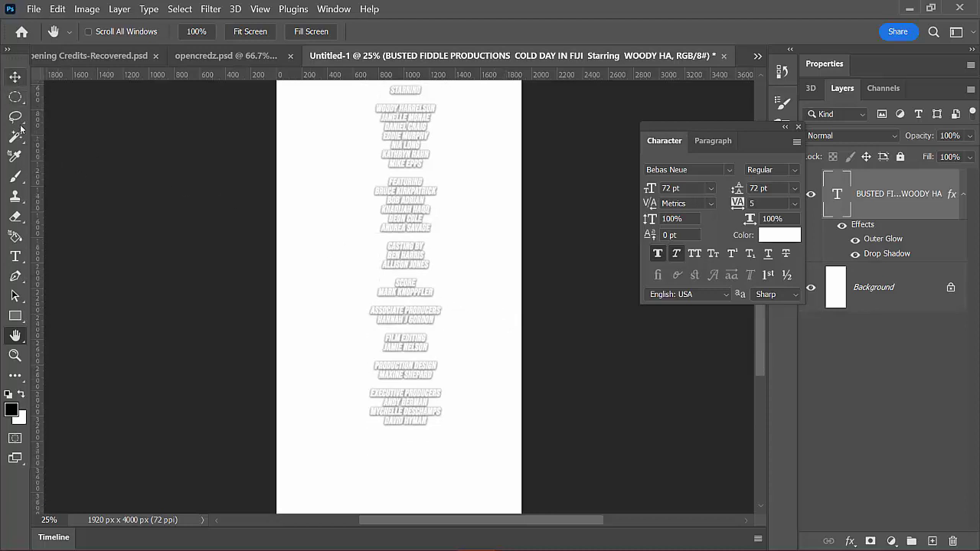
Stretch the credits text box to the canvas bottom so the WRITER and DIRECTOR lines show
click(15, 257)
click(427, 349)
drag(400, 428, 396, 510)
scroll(414, 460, down, 2)
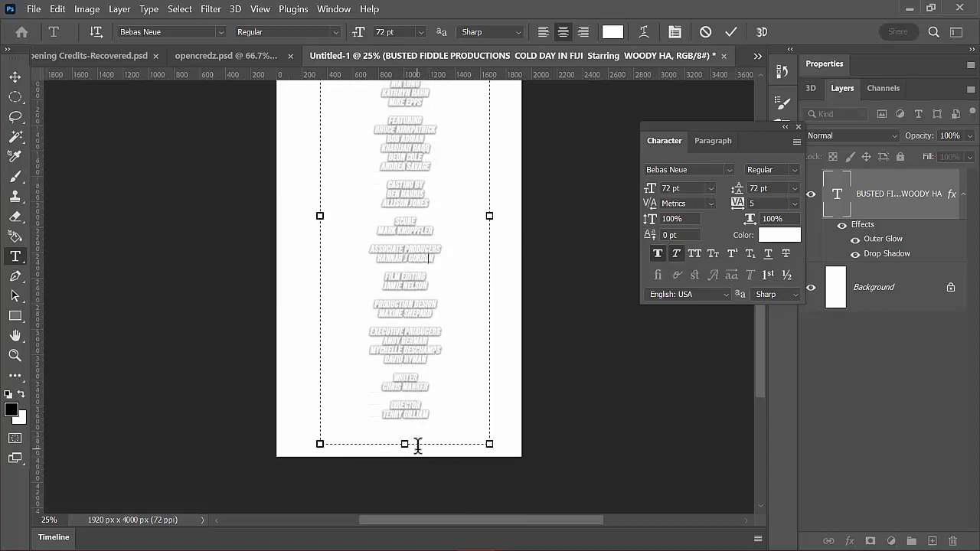
scroll(418, 446, down, 4)
drag(404, 308, 404, 322)
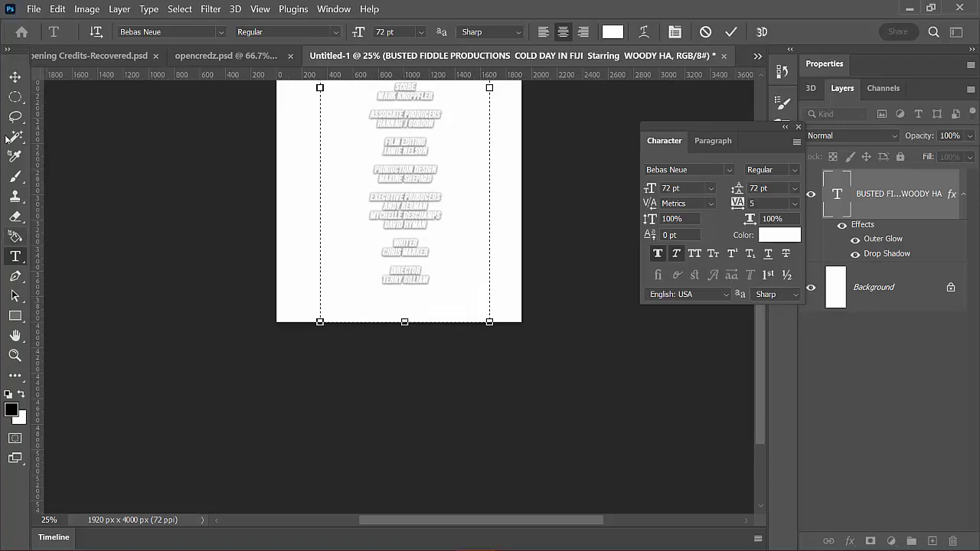
click(14, 77)
Move the Character panel aside and centre the credits block vertically with Align vertical centers
drag(759, 125, 689, 328)
drag(757, 326, 771, 231)
scroll(748, 241, down, 5)
drag(391, 370, 395, 355)
scroll(396, 366, up, 5)
click(527, 32)
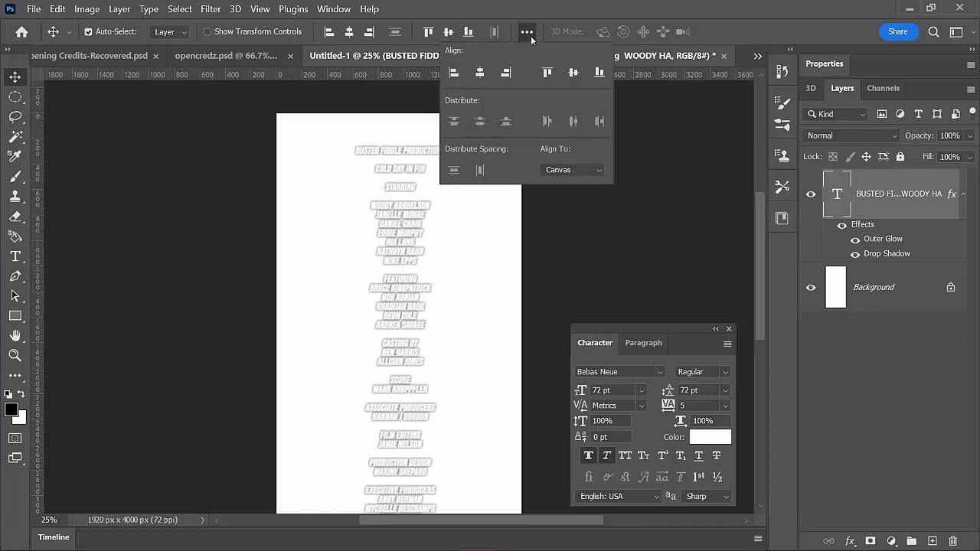
click(576, 74)
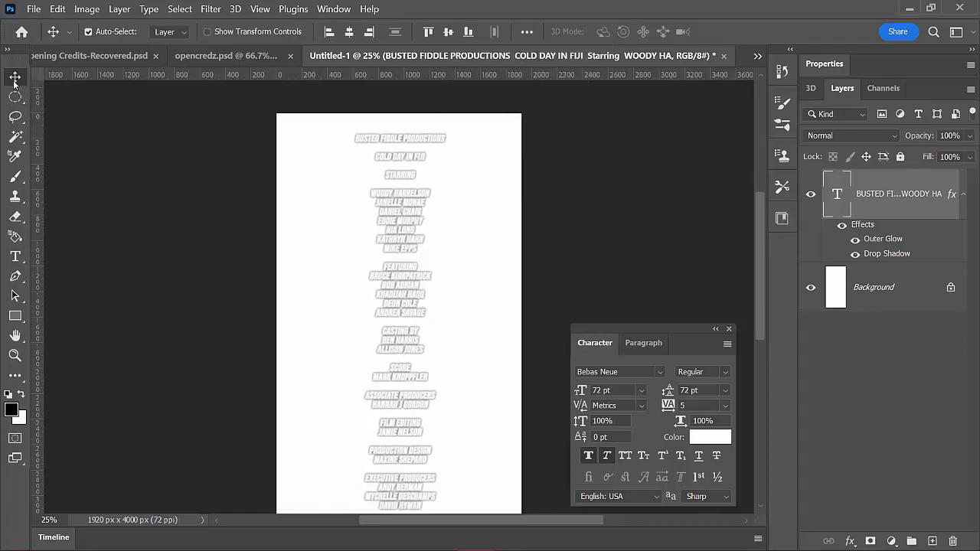
scroll(239, 261, down, 4)
scroll(239, 261, up, 4)
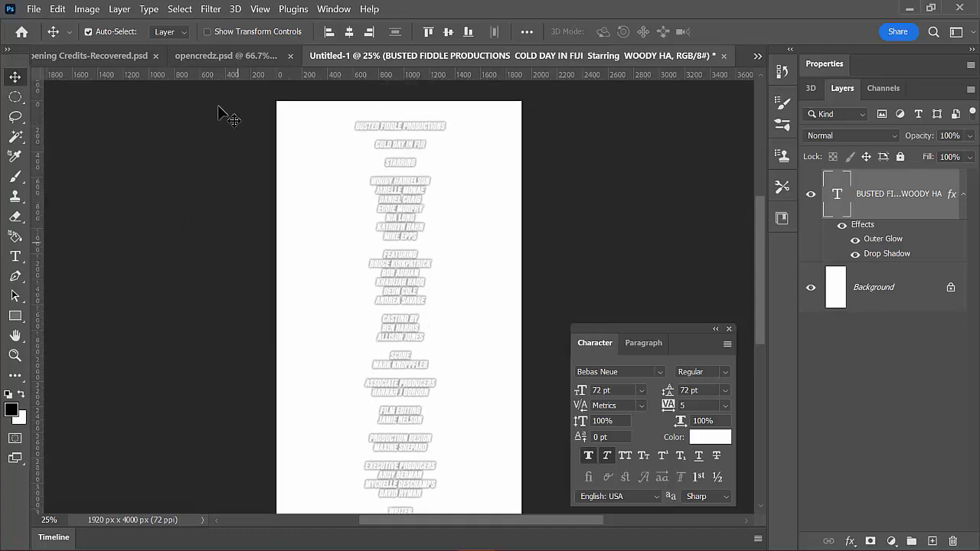
Save the document on the computer as EndCredz.psd in the 0000 demo titles folder
click(34, 8)
click(46, 176)
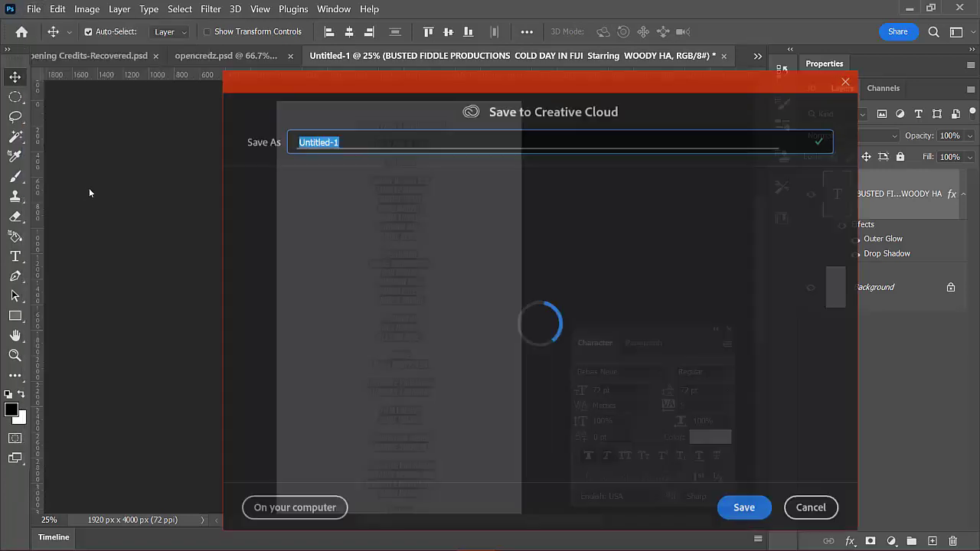
text(EndCredz)
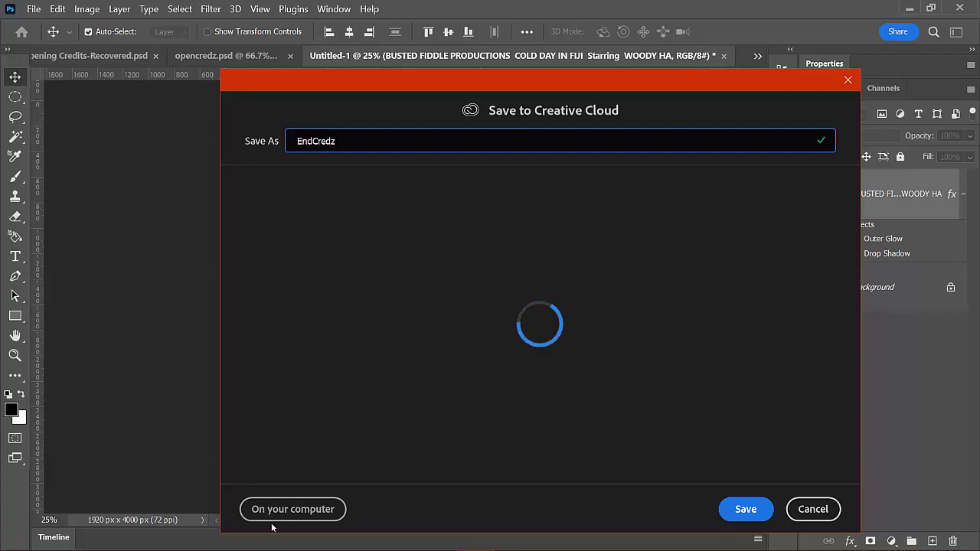
click(270, 523)
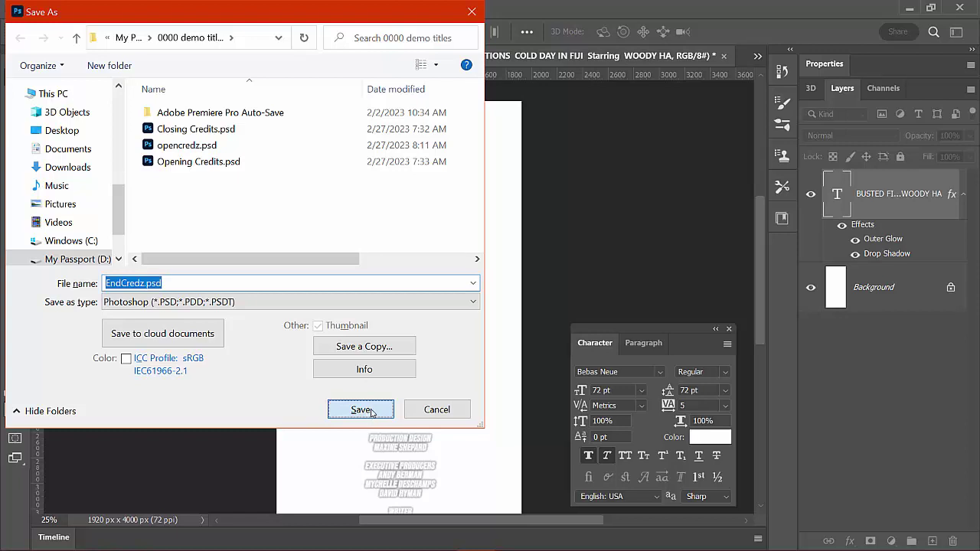
click(371, 411)
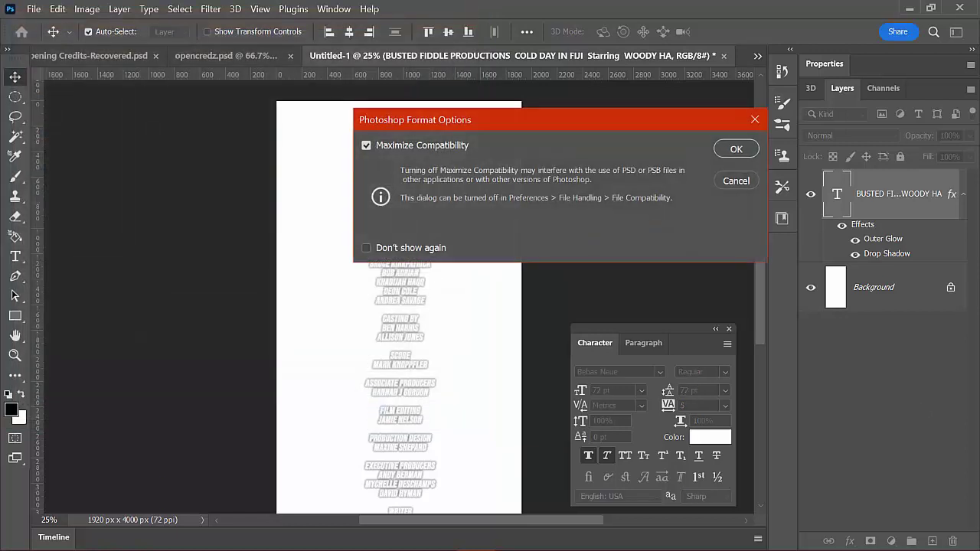